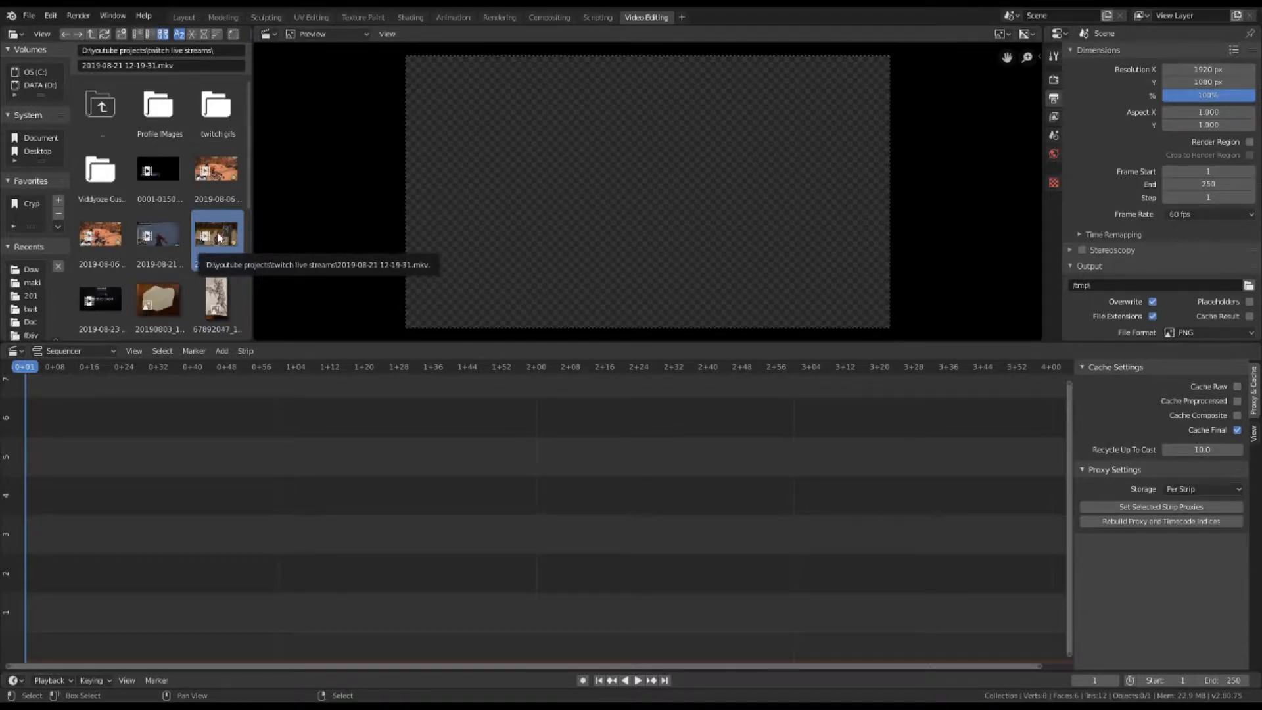
pyautogui.moveTo(219, 238); pyautogui.dragTo(291, 515)
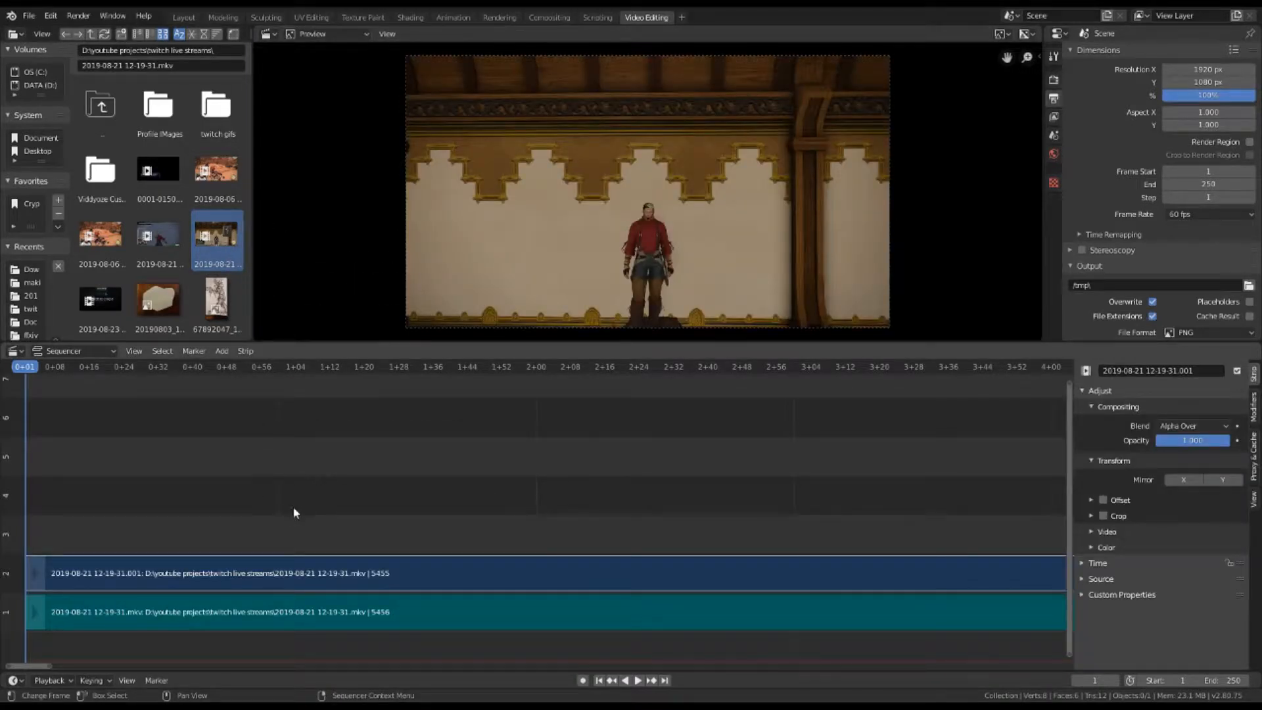
pyautogui.click(307, 609)
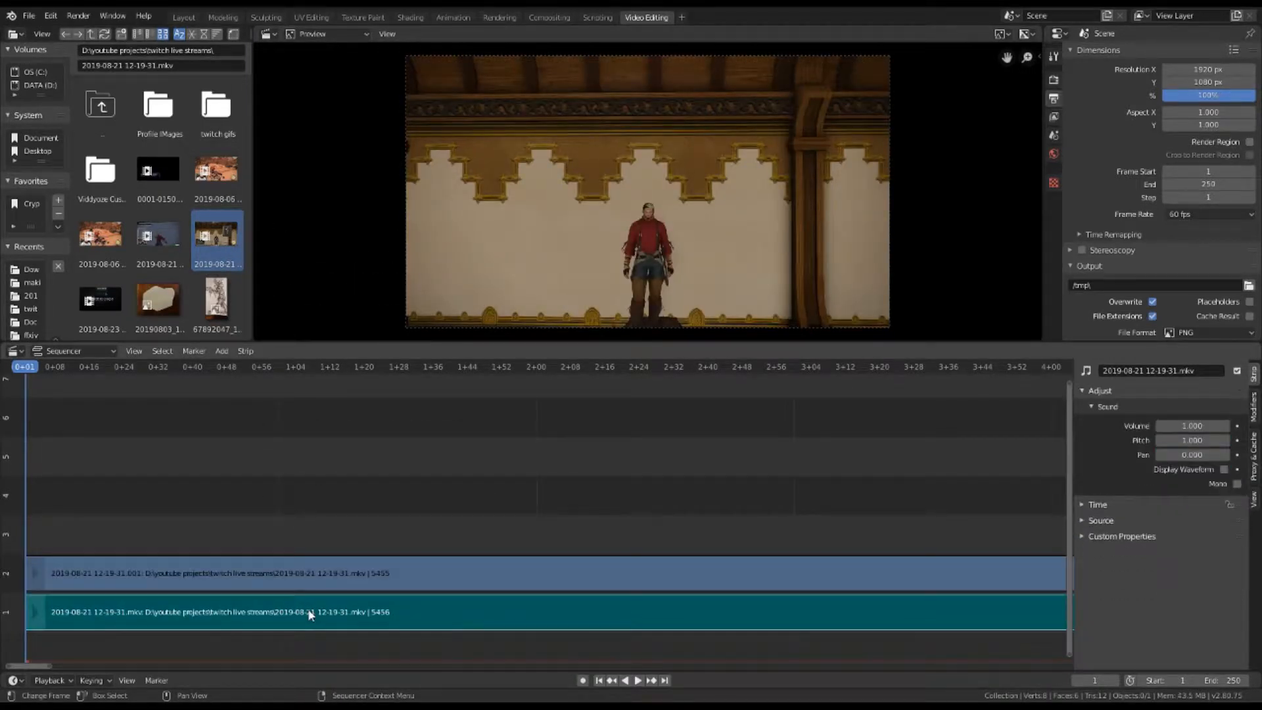
pyautogui.press('x')
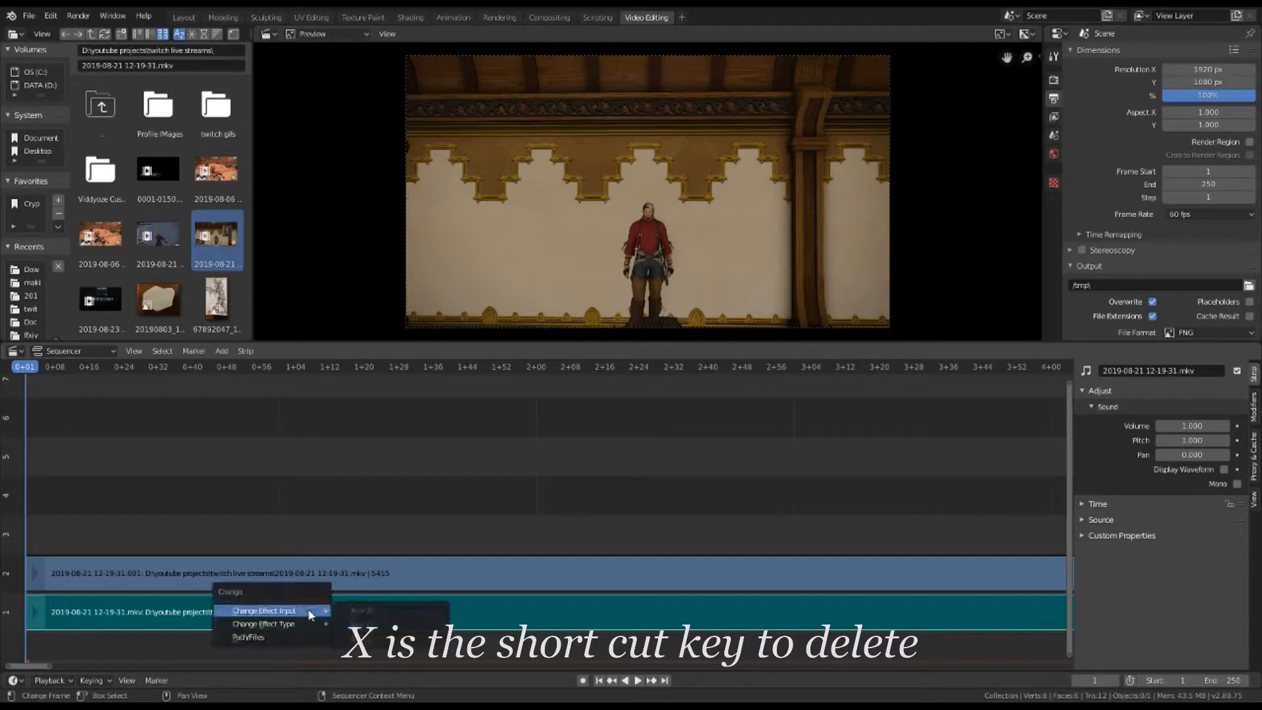
pyautogui.press('x')
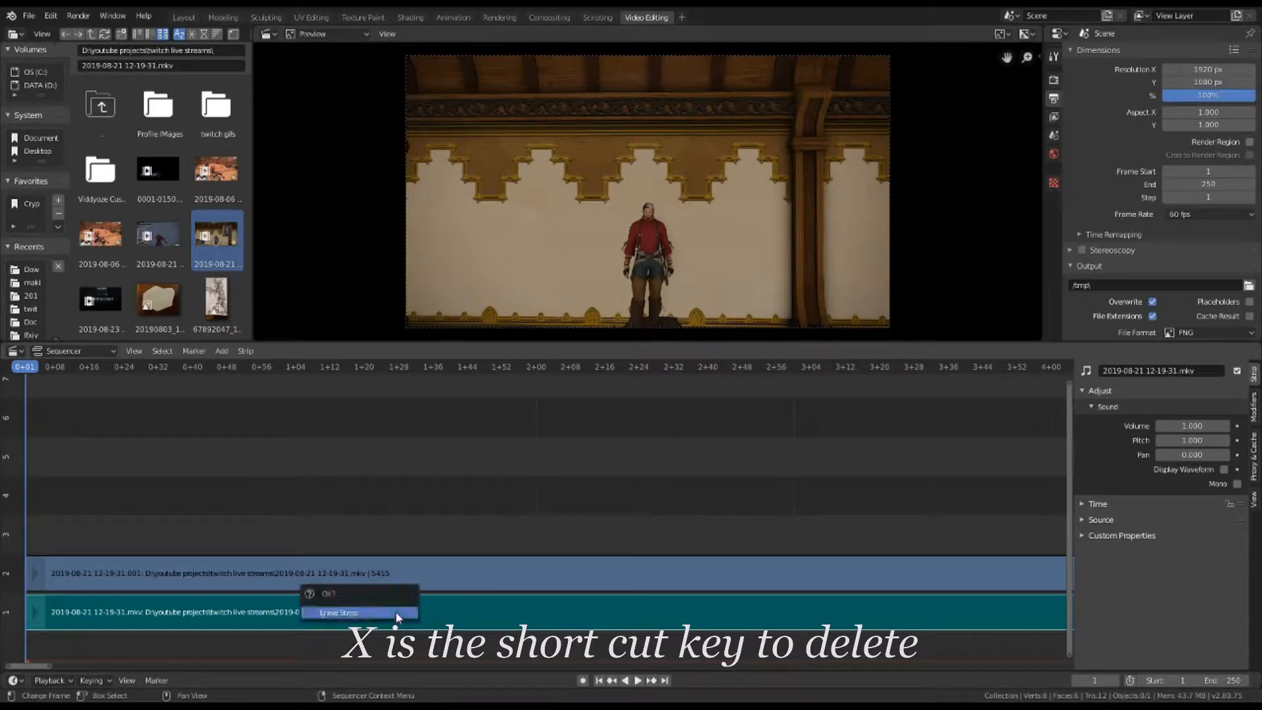
pyautogui.click(387, 610)
# Step: Select the remaining video strip and play back its opening seconds
pyautogui.click(280, 573)
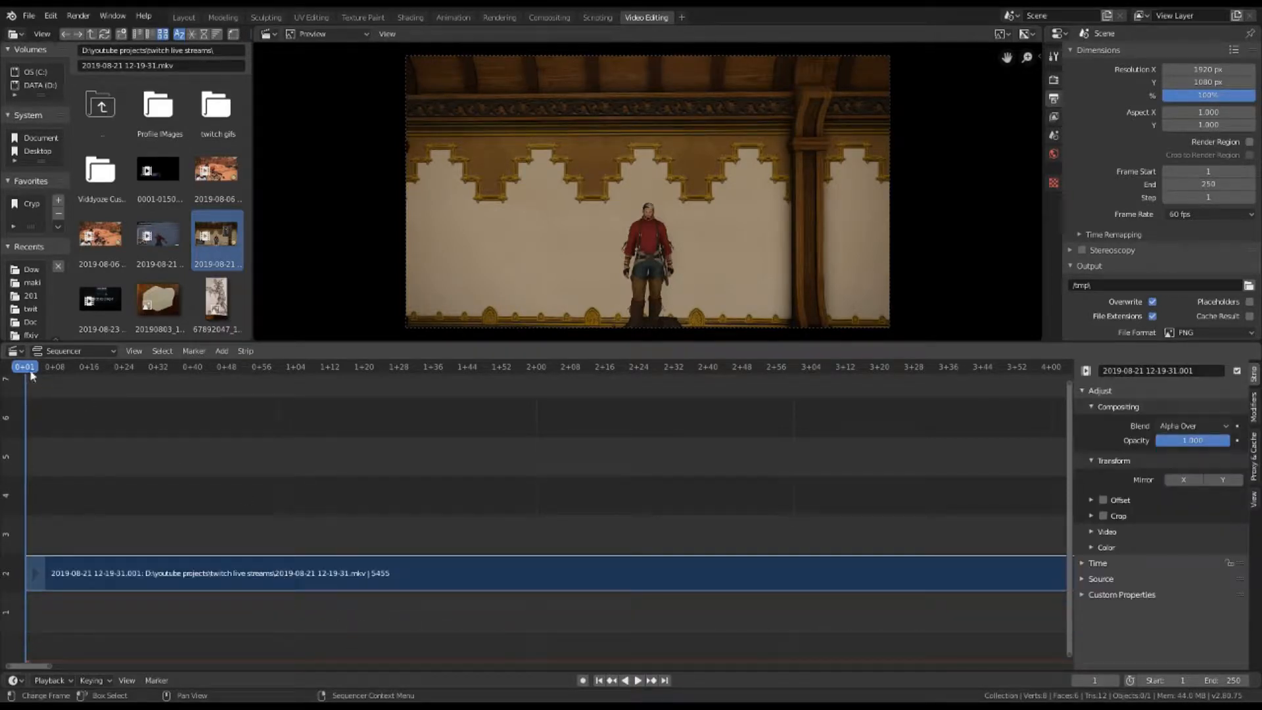
pyautogui.press('space')
pyautogui.press('space')
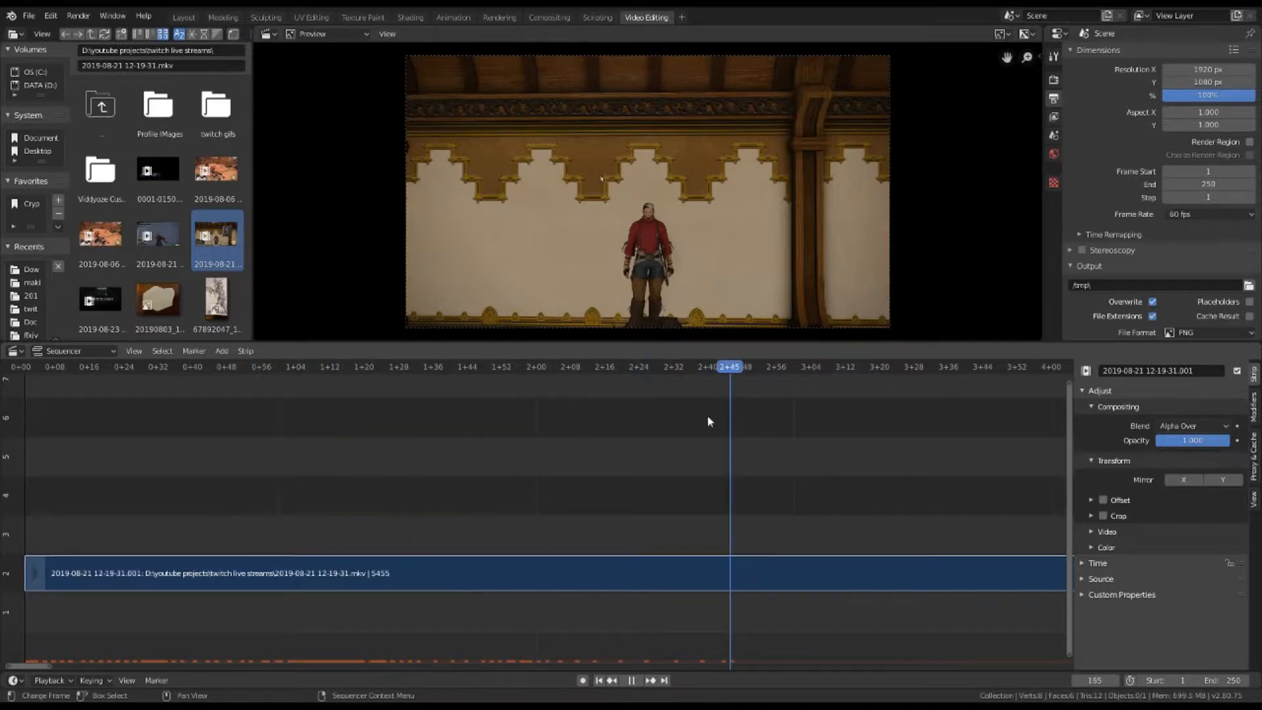
# Step: Bring the whole video strip into view and move the playhead near its end, to about frame 5121
pyautogui.scroll(-20, 695, 455)
pyautogui.moveTo(880, 459); pyautogui.dragTo(223, 462, button='middle')
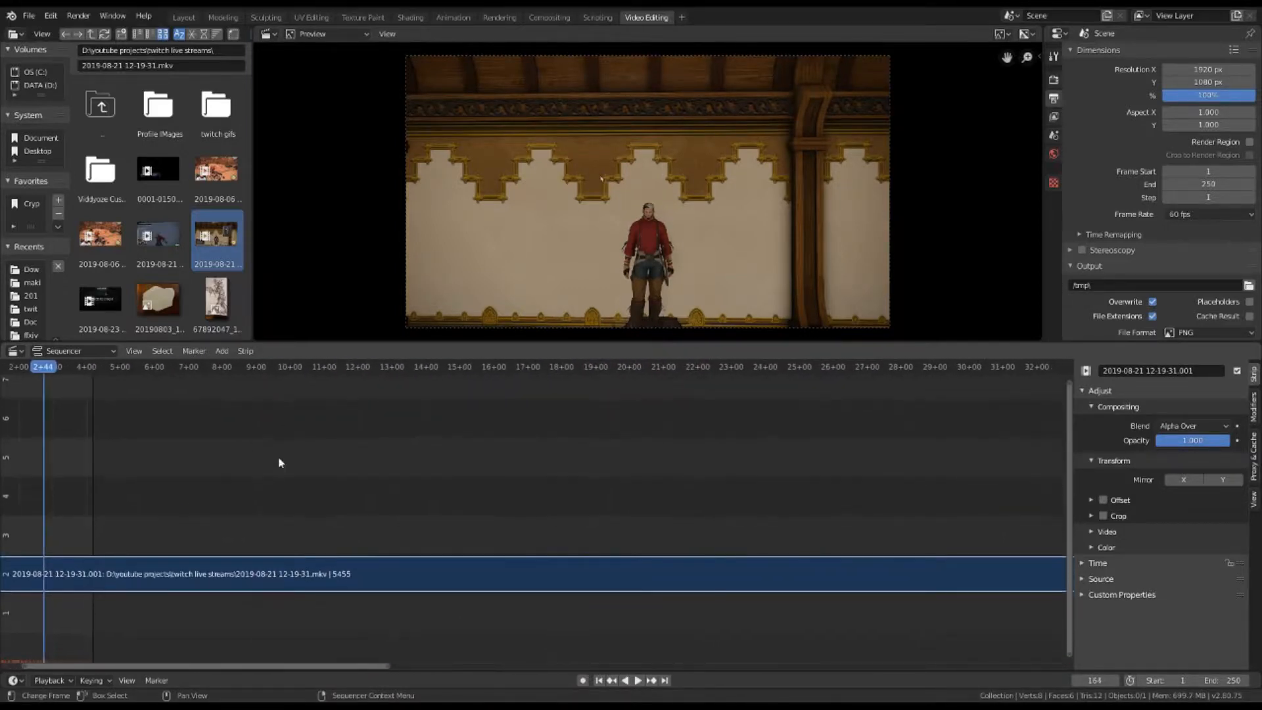
pyautogui.scroll(-20, 498, 490)
pyautogui.moveTo(849, 480); pyautogui.dragTo(268, 479, button='middle')
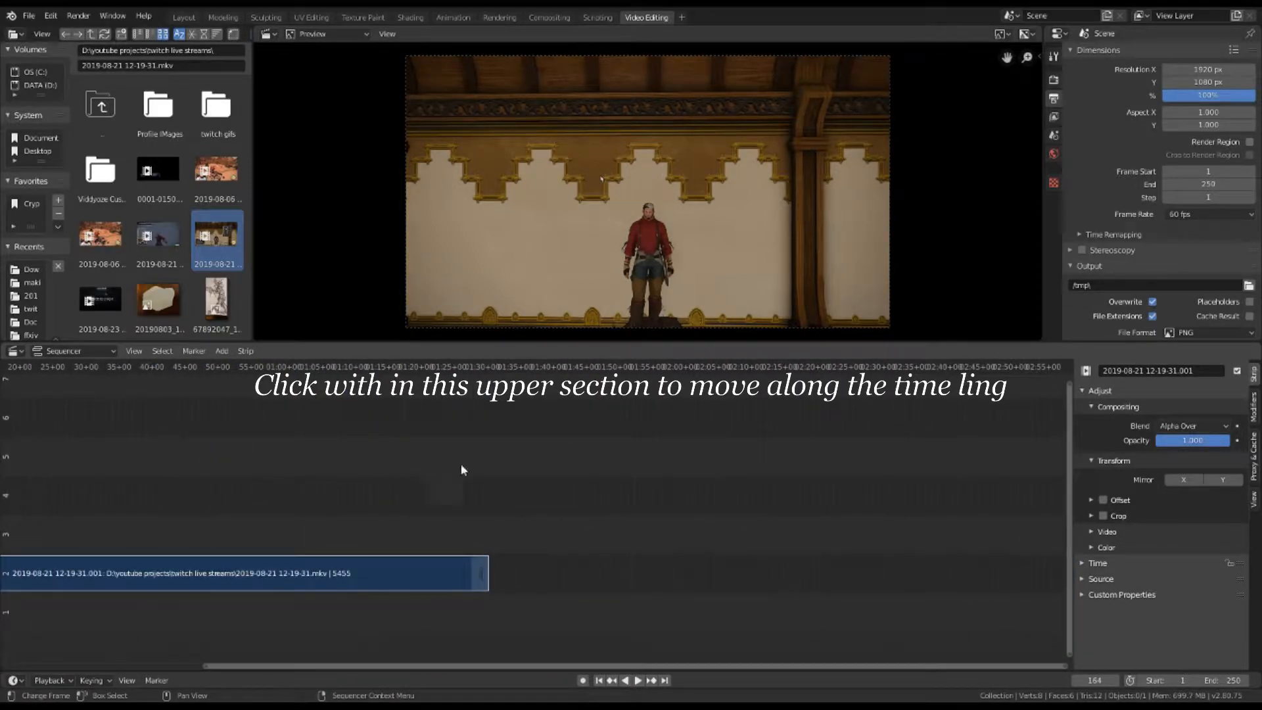
pyautogui.moveTo(463, 470); pyautogui.dragTo(714, 444, button='middle')
pyautogui.click(590, 371)
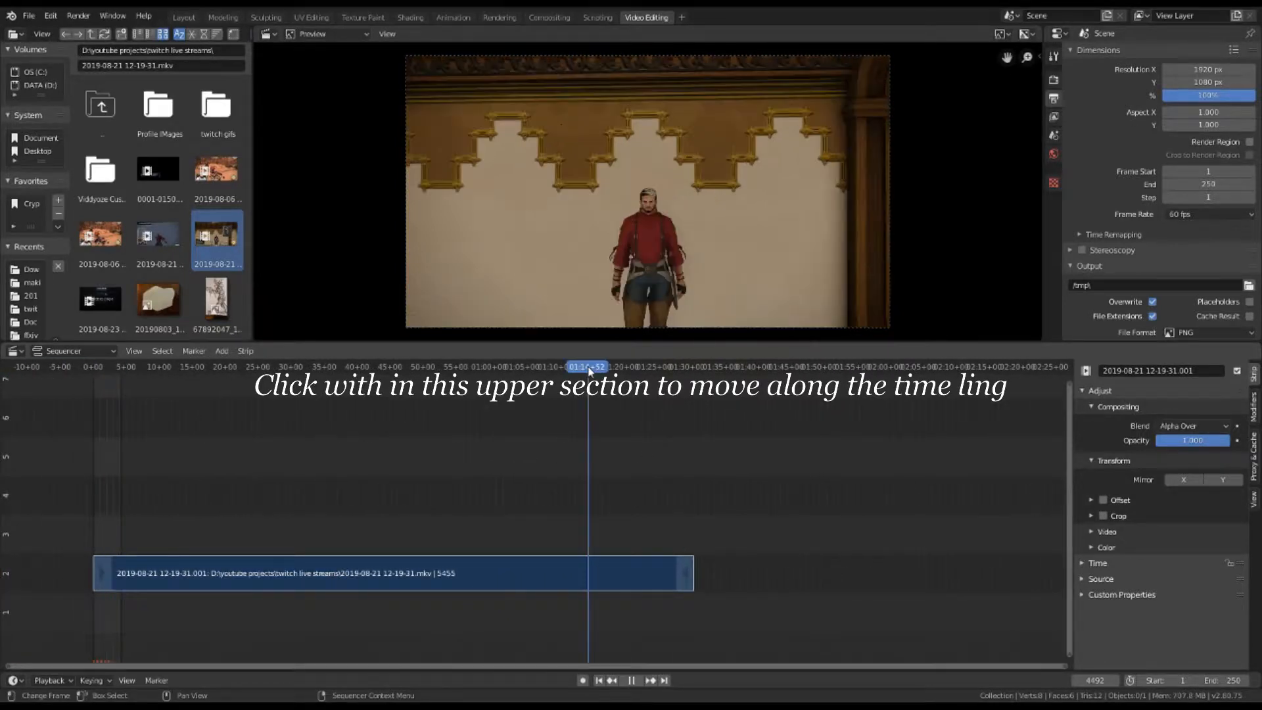
pyautogui.moveTo(589, 372); pyautogui.dragTo(651, 372)
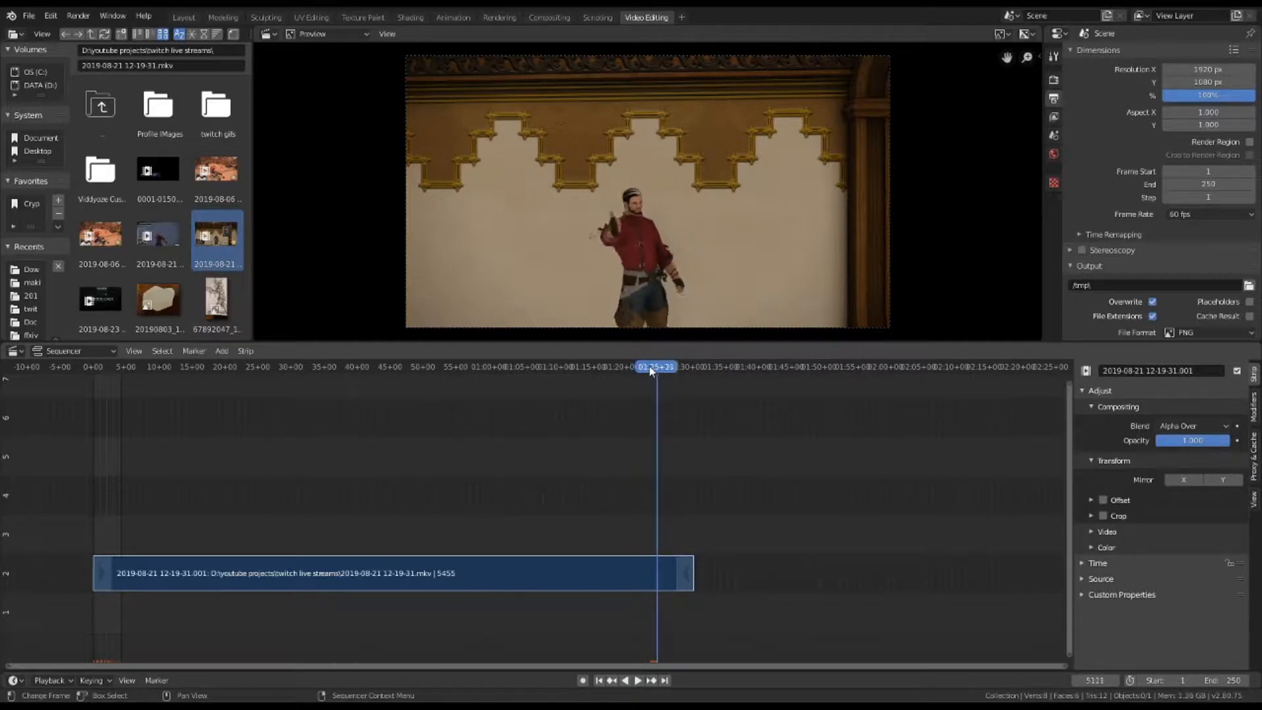
# Step: Step the playhead back frame by frame to about frame 5058 to examine the character's movement for a cut point
pyautogui.press('Left')
pyautogui.press('Left')
pyautogui.press('Left')
pyautogui.press('Left')
pyautogui.press('Left')
pyautogui.press('Left')
pyautogui.press('Left')
pyautogui.press('Left')
pyautogui.press('Left')
pyautogui.press('Left')
pyautogui.press('Left')
pyautogui.press('Left')
pyautogui.press('Left')
pyautogui.press('Left')
pyautogui.press('Left')
pyautogui.press('Left')
pyautogui.press('Left')
pyautogui.press('Left')
pyautogui.press('Left')
pyautogui.press('Left')
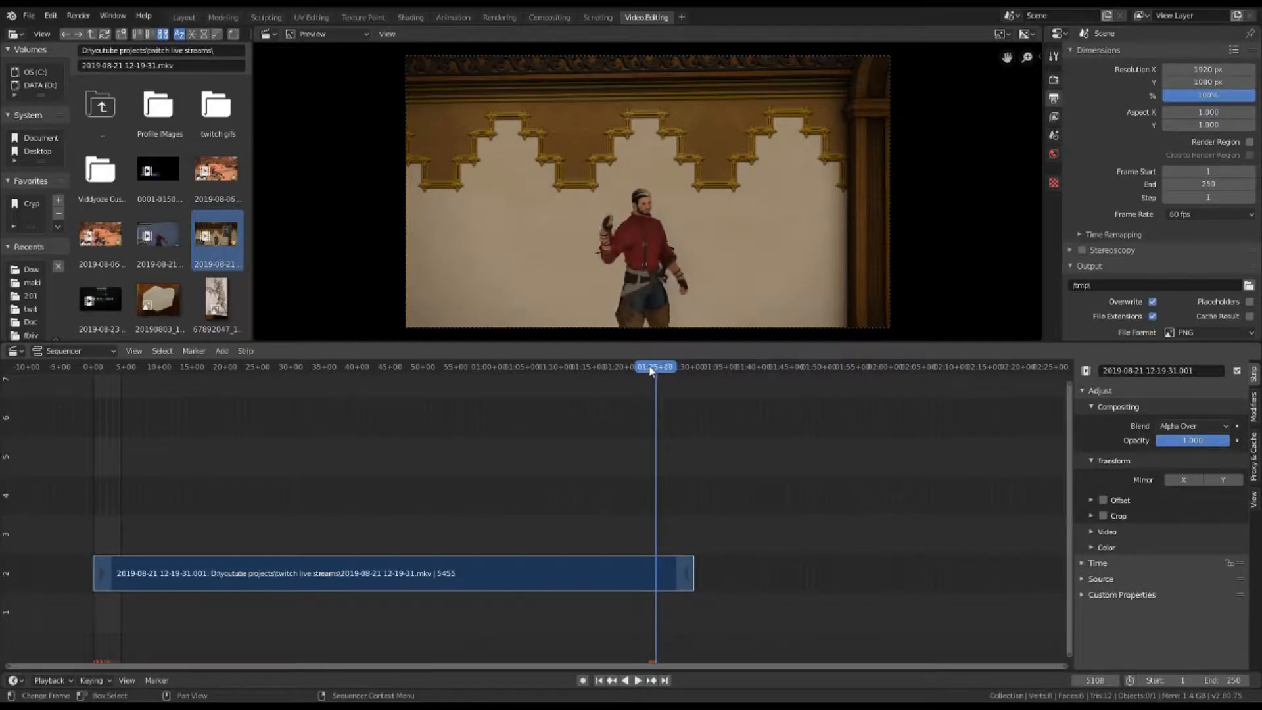
pyautogui.press('Left')
pyautogui.press('Left')
pyautogui.press('Left')
pyautogui.press('Left')
pyautogui.press('Left')
pyautogui.press('Left')
pyautogui.press('Left')
pyautogui.press('Left')
pyautogui.press('Left')
pyautogui.press('Left')
pyautogui.press('Left')
pyautogui.press('Left')
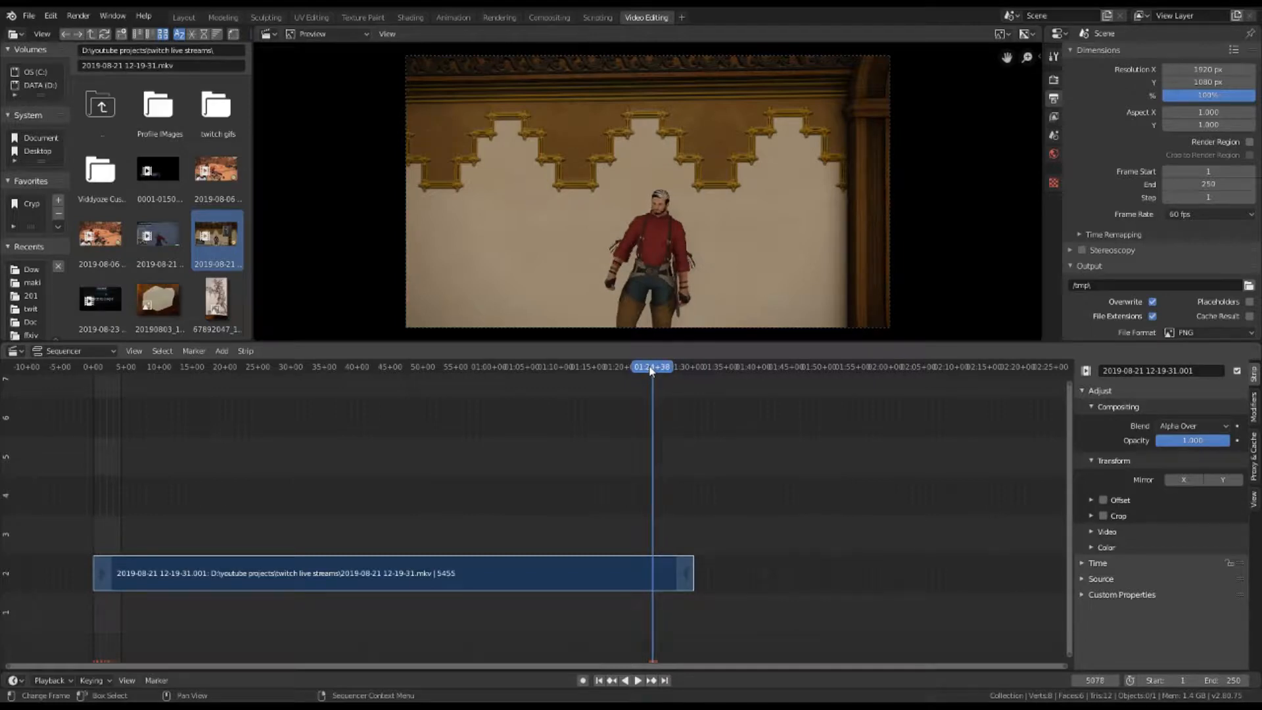
pyautogui.press('Left')
pyautogui.press('Left')
pyautogui.press('Left')
pyautogui.press('Left')
pyautogui.press('Left')
pyautogui.press('Left')
pyautogui.press('Left')
pyautogui.press('Left')
pyautogui.press('Left')
pyautogui.press('Left')
pyautogui.press('Left')
pyautogui.press('Left')
pyautogui.press('Left')
pyautogui.press('Left')
pyautogui.press('Left')
pyautogui.press('Left')
pyautogui.press('Left')
pyautogui.press('Left')
pyautogui.press('Left')
pyautogui.press('Left')
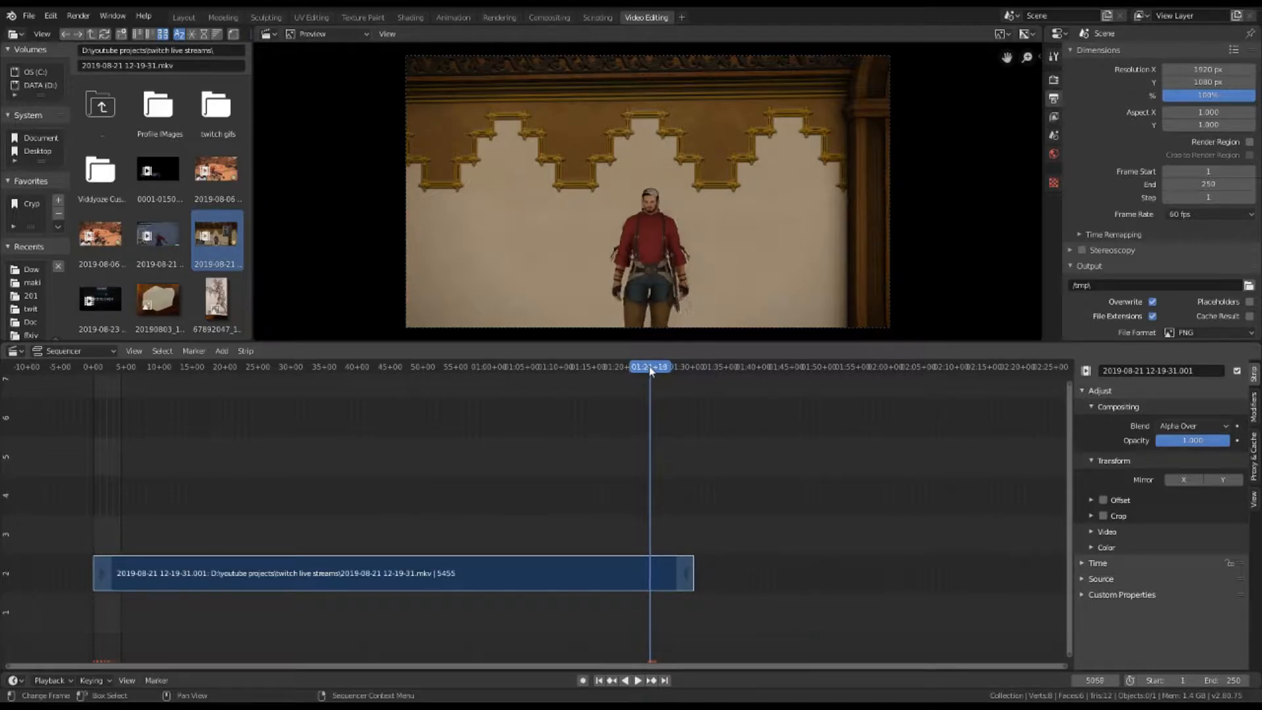
# Step: Advance the playhead frame by frame to 01:26+30 (frame 5190) and cut the video strip there with the Knife tool
pyautogui.press('Right')
pyautogui.press('Right')
pyautogui.press('Right')
pyautogui.press('Right')
pyautogui.press('Right')
pyautogui.press('Right')
pyautogui.press('Right')
pyautogui.press('Right')
pyautogui.press('Right')
pyautogui.press('Right')
pyautogui.press('Right')
pyautogui.press('Right')
pyautogui.press('Right')
pyautogui.press('Right')
pyautogui.press('Right')
pyautogui.press('Right')
pyautogui.press('Right')
pyautogui.press('Right')
pyautogui.press('Right')
pyautogui.press('Right')
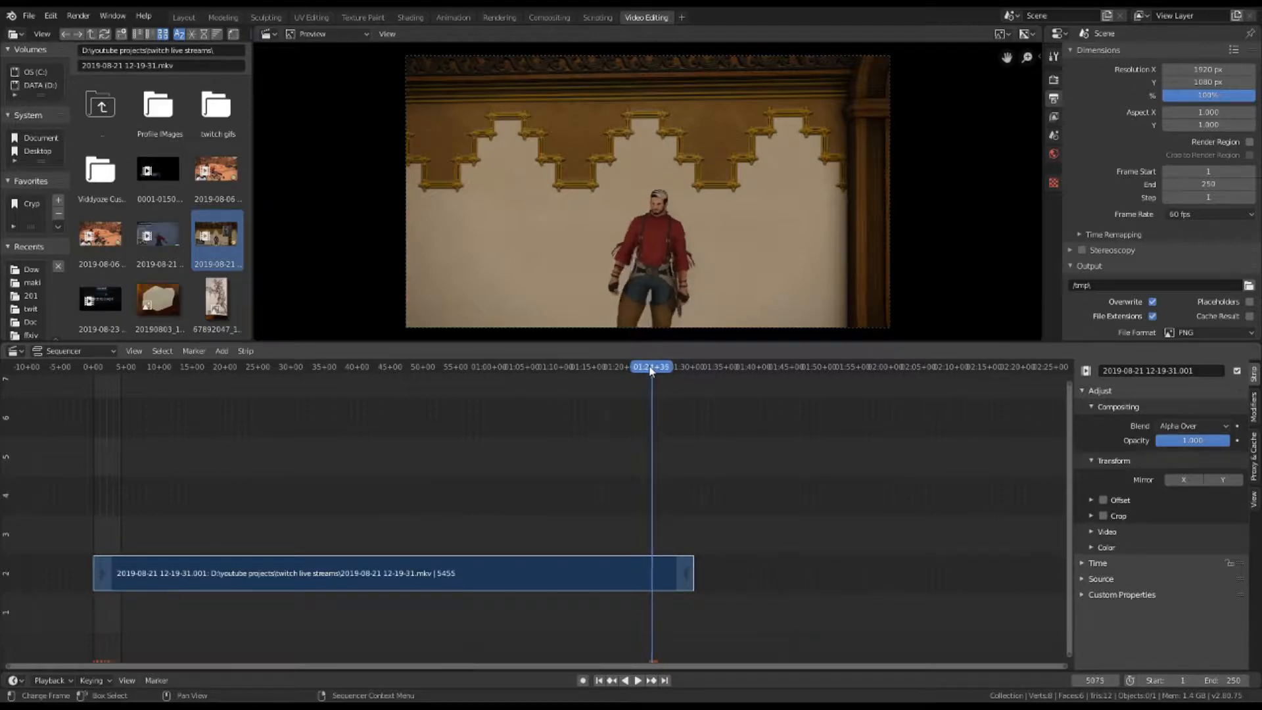
pyautogui.press('Right')
pyautogui.press('Right')
pyautogui.press('Right')
pyautogui.press('Right')
pyautogui.press('Right')
pyautogui.press('Right')
pyautogui.press('Right')
pyautogui.press('Right')
pyautogui.press('Right')
pyautogui.press('Right')
pyautogui.press('Right')
pyautogui.press('Right')
pyautogui.press('Right')
pyautogui.press('Right')
pyautogui.press('Right')
pyautogui.press('Right')
pyautogui.press('Right')
pyautogui.press('Right')
pyautogui.press('Right')
pyautogui.press('Right')
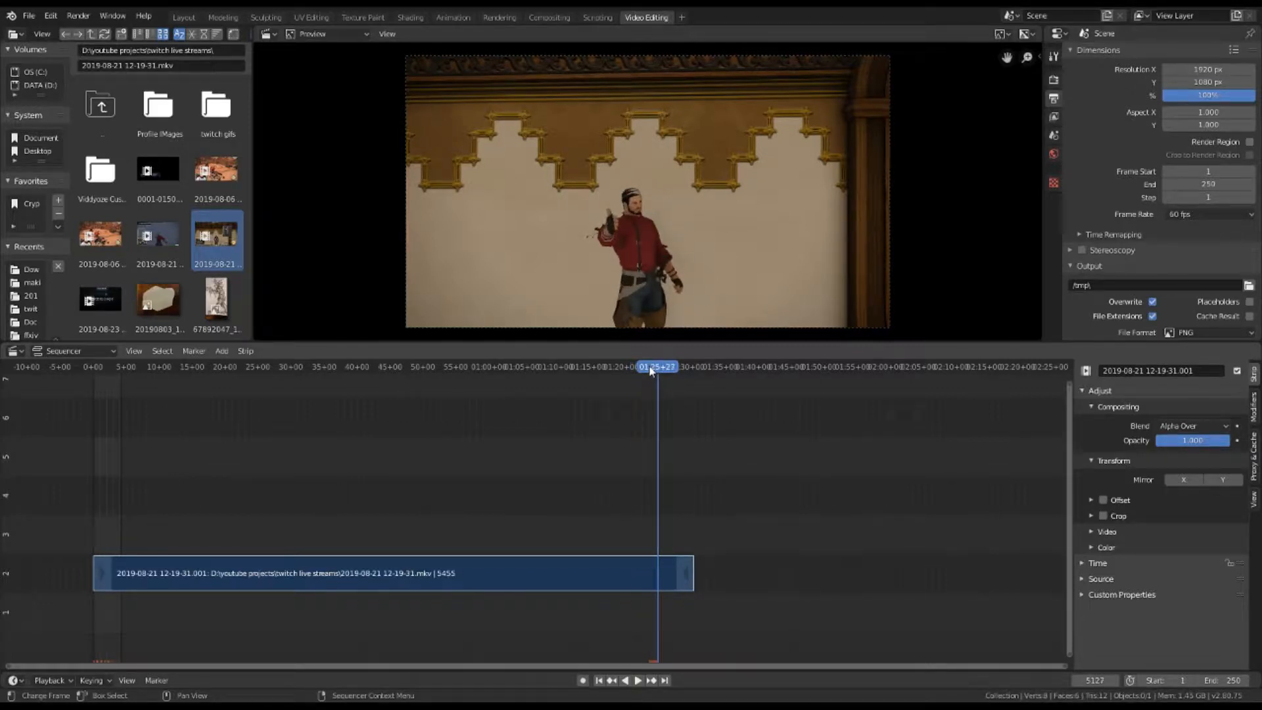
pyautogui.press('Right')
pyautogui.press('Right')
pyautogui.press('Right')
pyautogui.press('Right')
pyautogui.press('Right')
pyautogui.press('Right')
pyautogui.press('Right')
pyautogui.press('Right')
pyautogui.press('Right')
pyautogui.press('Right')
pyautogui.press('Right')
pyautogui.press('Right')
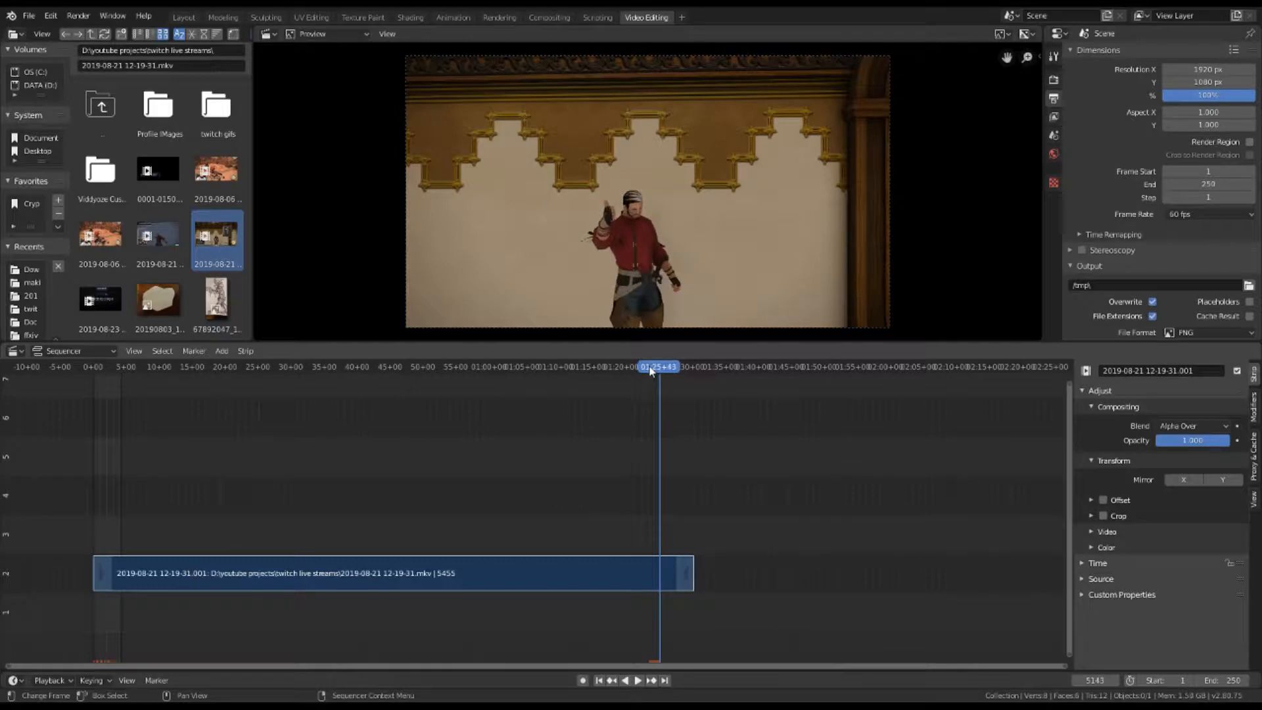
pyautogui.press('Right')
pyautogui.press('Right')
pyautogui.press('Right')
pyautogui.press('Right')
pyautogui.press('Right')
pyautogui.press('Right')
pyautogui.press('Right')
pyautogui.press('Right')
pyautogui.press('Right')
pyautogui.press('Right')
pyautogui.press('Right')
pyautogui.press('Right')
pyautogui.press('Right')
pyautogui.press('Right')
pyautogui.press('Right')
pyautogui.press('Right')
pyautogui.press('Right')
pyautogui.press('Right')
pyautogui.press('Right')
pyautogui.press('Right')
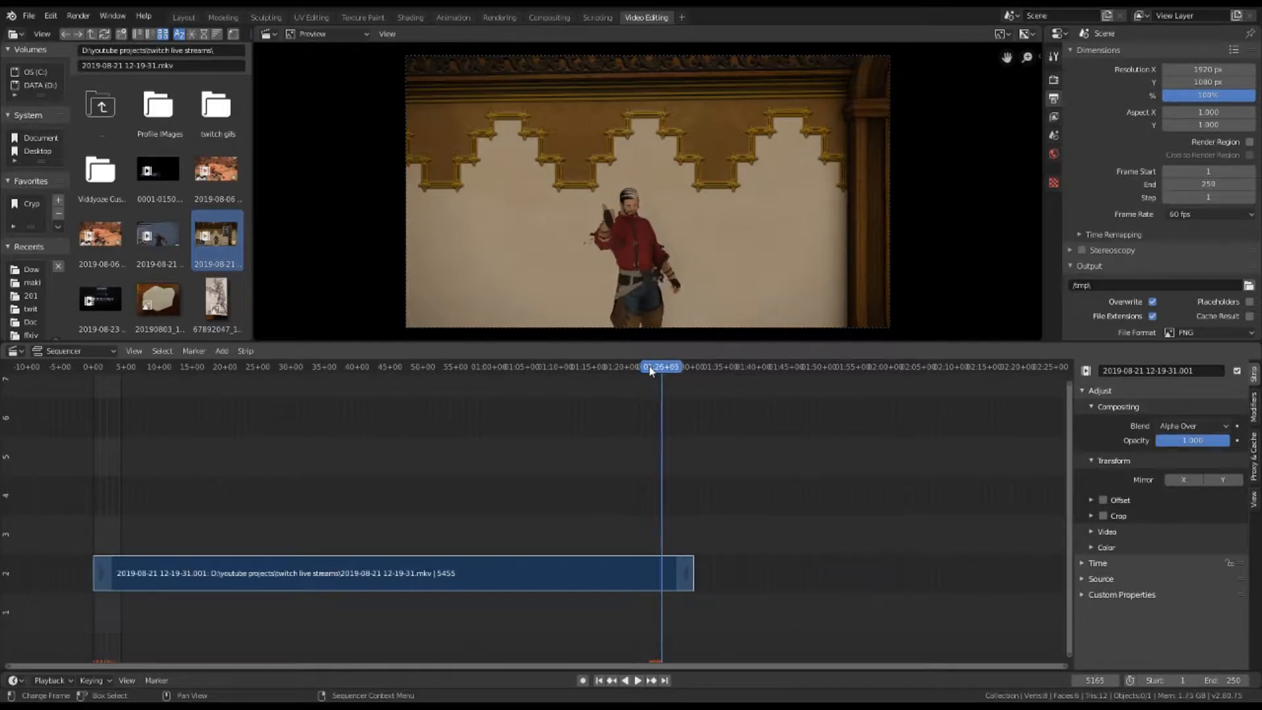
pyautogui.press('Right')
pyautogui.press('Right')
pyautogui.press('Right')
pyautogui.press('Right')
pyautogui.press('Right')
pyautogui.press('Right')
pyautogui.press('Right')
pyautogui.press('Right')
pyautogui.press('Right')
pyautogui.press('Right')
pyautogui.press('Right')
pyautogui.press('Right')
pyautogui.press('Right')
pyautogui.press('Right')
pyautogui.press('Right')
pyautogui.press('Right')
pyautogui.press('Right')
pyautogui.press('Right')
pyautogui.press('Right')
pyautogui.press('Right')
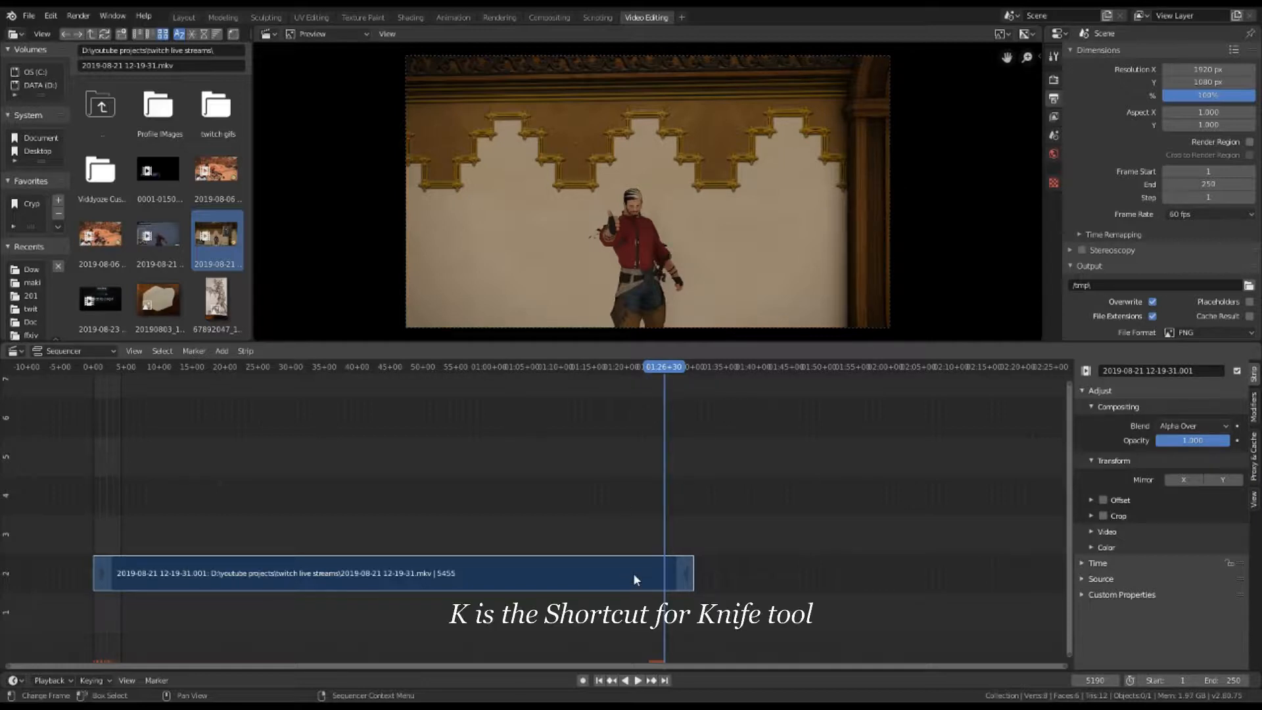
pyautogui.press('k')
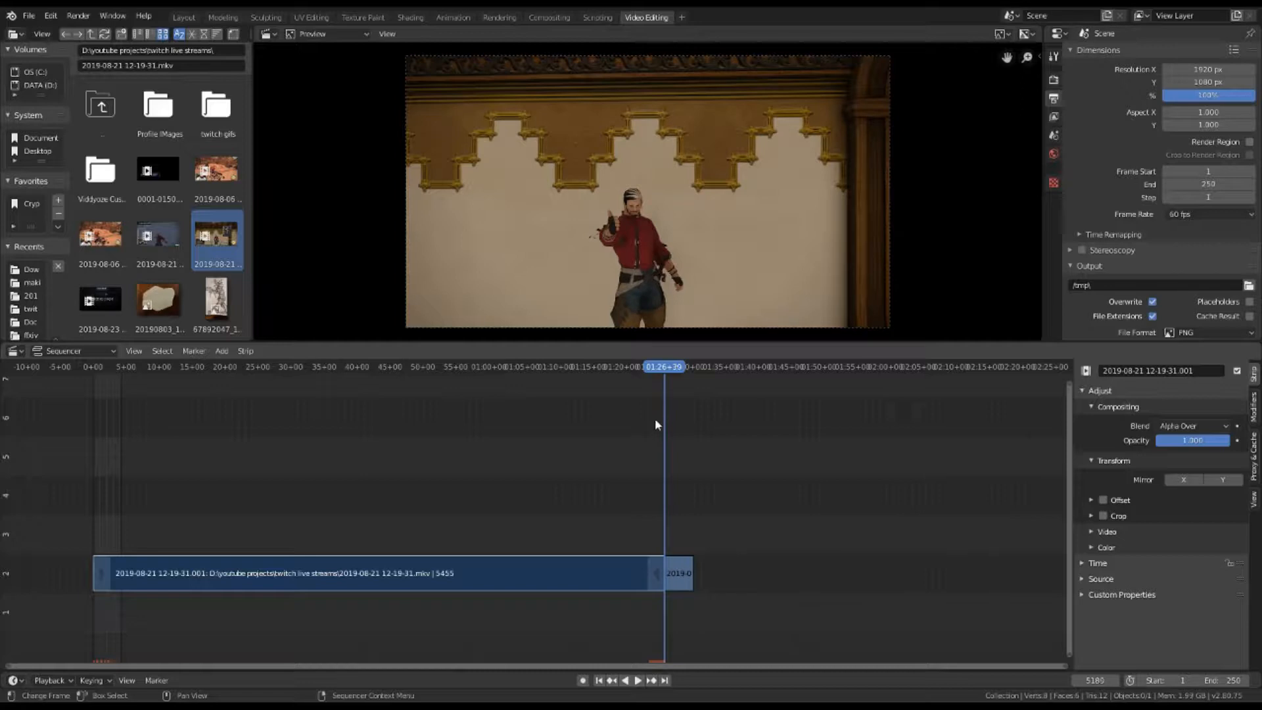
# Step: Step the playhead back frame by frame to 01:24+22 (frame 5062) and cut the long video strip there with the Knife tool
pyautogui.press('Left')
pyautogui.press('Left')
pyautogui.press('Left')
pyautogui.press('Left')
pyautogui.press('Left')
pyautogui.press('Left')
pyautogui.press('Left')
pyautogui.press('Left')
pyautogui.press('Left')
pyautogui.press('Left')
pyautogui.press('Left')
pyautogui.press('Left')
pyautogui.press('Left')
pyautogui.press('Left')
pyautogui.press('Left')
pyautogui.press('Left')
pyautogui.press('Left')
pyautogui.press('Left')
pyautogui.press('Left')
pyautogui.press('Left')
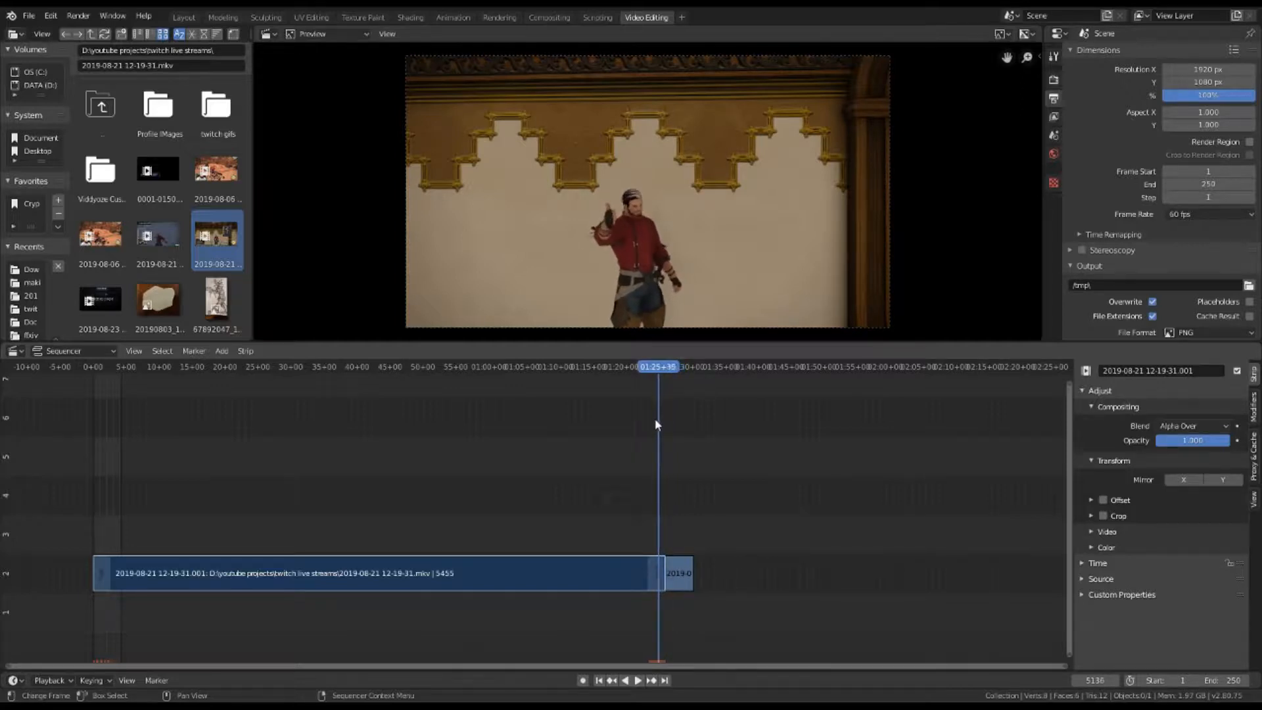
pyautogui.press('Left')
pyautogui.press('Left')
pyautogui.press('Left')
pyautogui.press('Left')
pyautogui.press('Left')
pyautogui.press('Left')
pyautogui.press('Left')
pyautogui.press('Left')
pyautogui.press('Left')
pyautogui.press('Left')
pyautogui.press('Left')
pyautogui.press('Left')
pyautogui.press('Left')
pyautogui.press('Left')
pyautogui.press('Left')
pyautogui.press('Left')
pyautogui.press('Left')
pyautogui.press('Left')
pyautogui.press('Left')
pyautogui.press('Left')
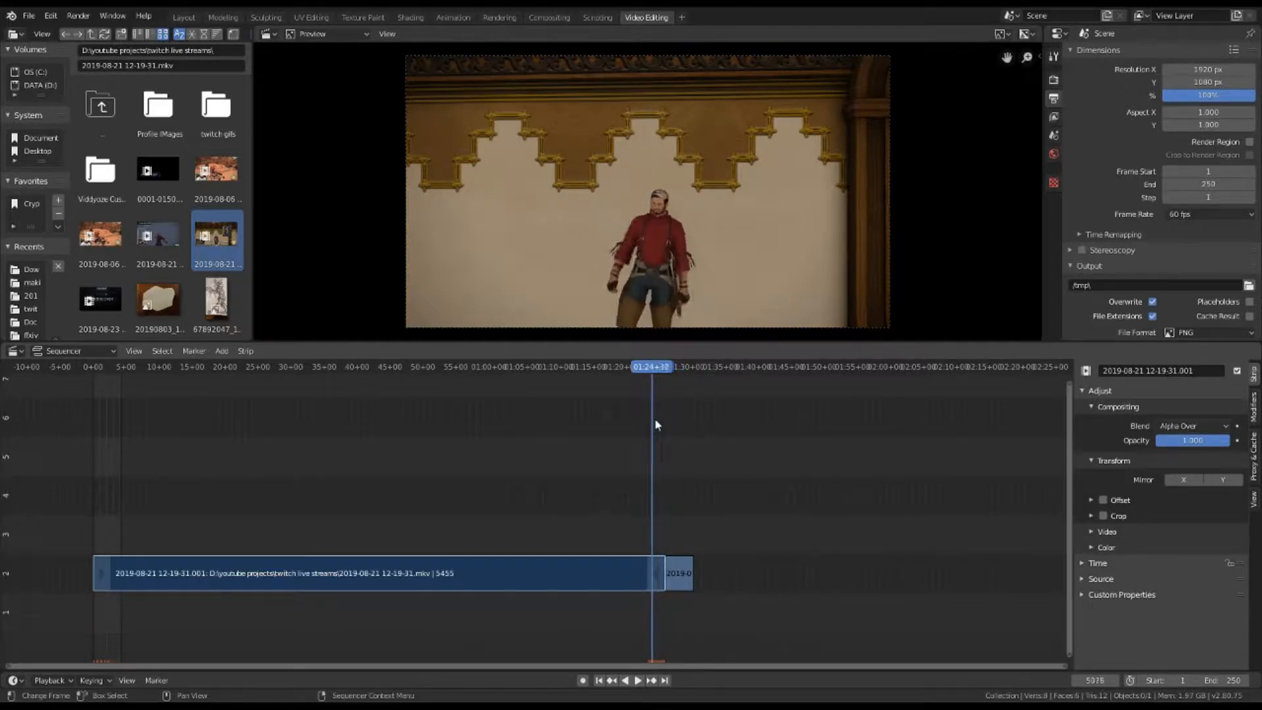
pyautogui.press('Left')
pyautogui.press('Left')
pyautogui.press('Left')
pyautogui.press('Left')
pyautogui.press('Left')
pyautogui.press('Left')
pyautogui.press('Left')
pyautogui.press('Left')
pyautogui.press('Left')
pyautogui.press('Left')
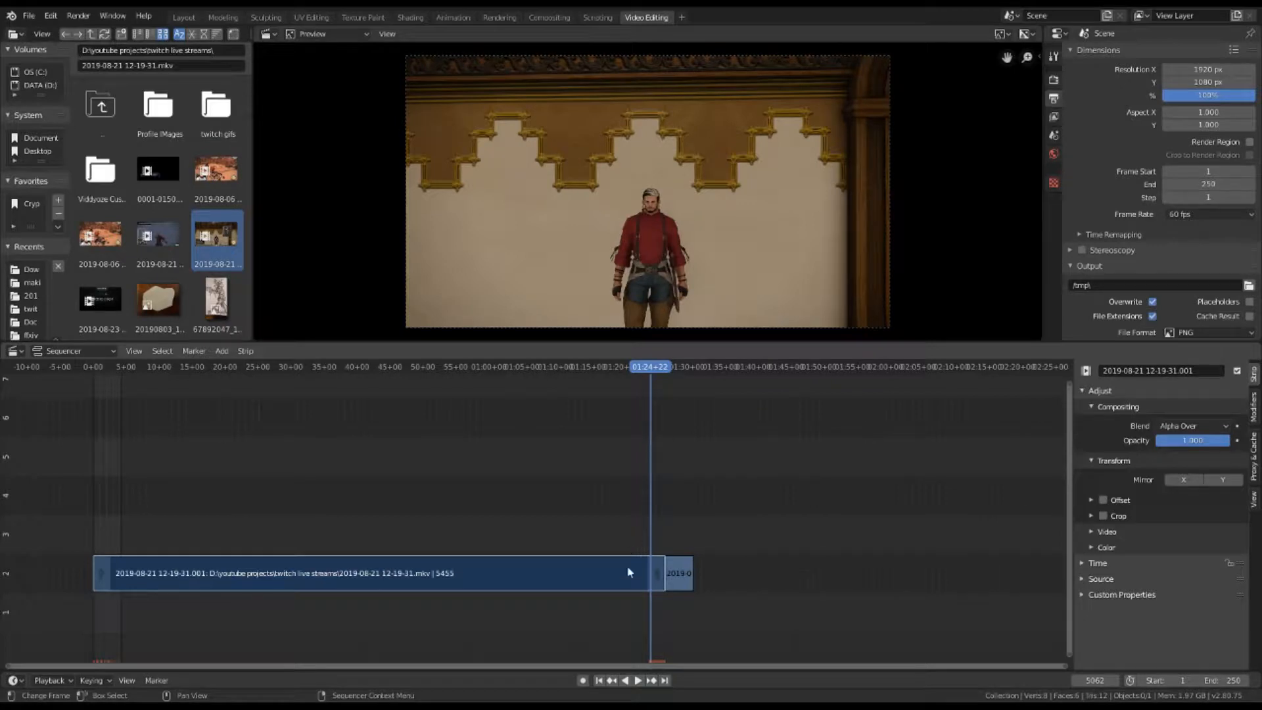
pyautogui.press('k')
# Step: Delete the long strip before the new cut and the leftover strip after the earlier cut, keeping the short middle clip
pyautogui.press('x')
pyautogui.click(594, 580)
pyautogui.click(677, 579)
pyautogui.press('x')
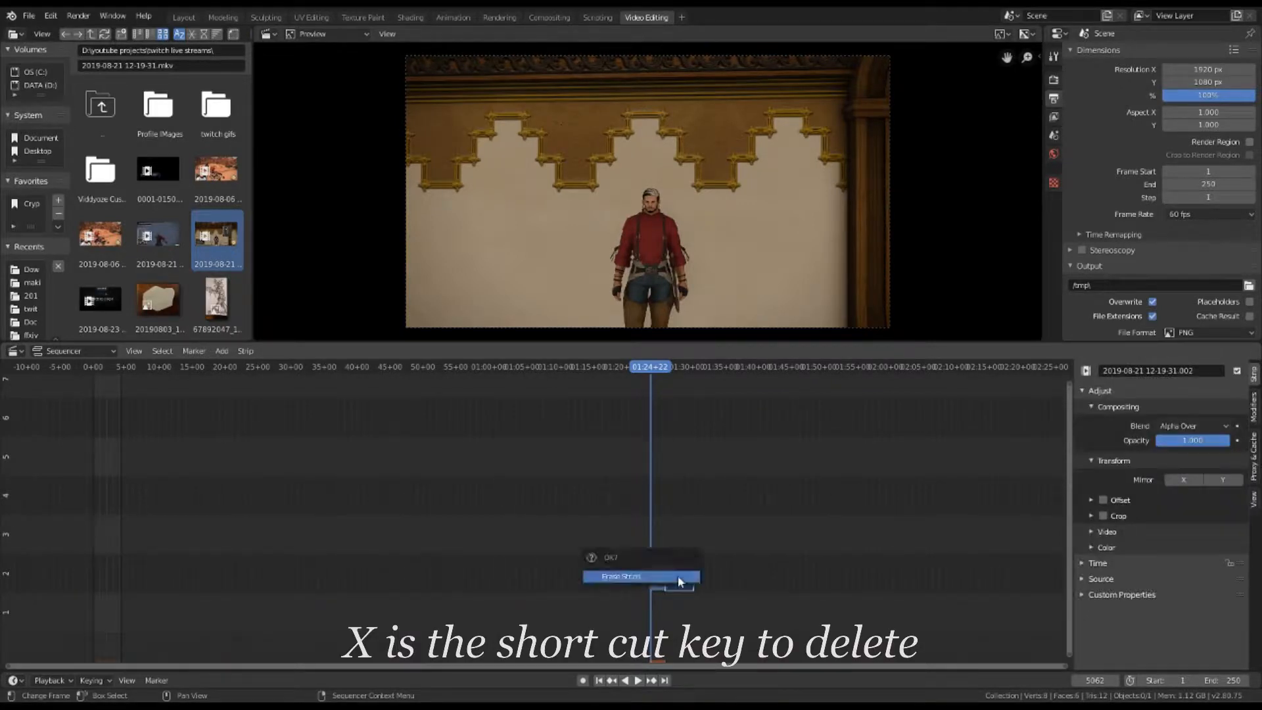
pyautogui.click(679, 579)
# Step: Select the short remaining clip and move it along channel 2 to the start of the timeline
pyautogui.click(659, 573)
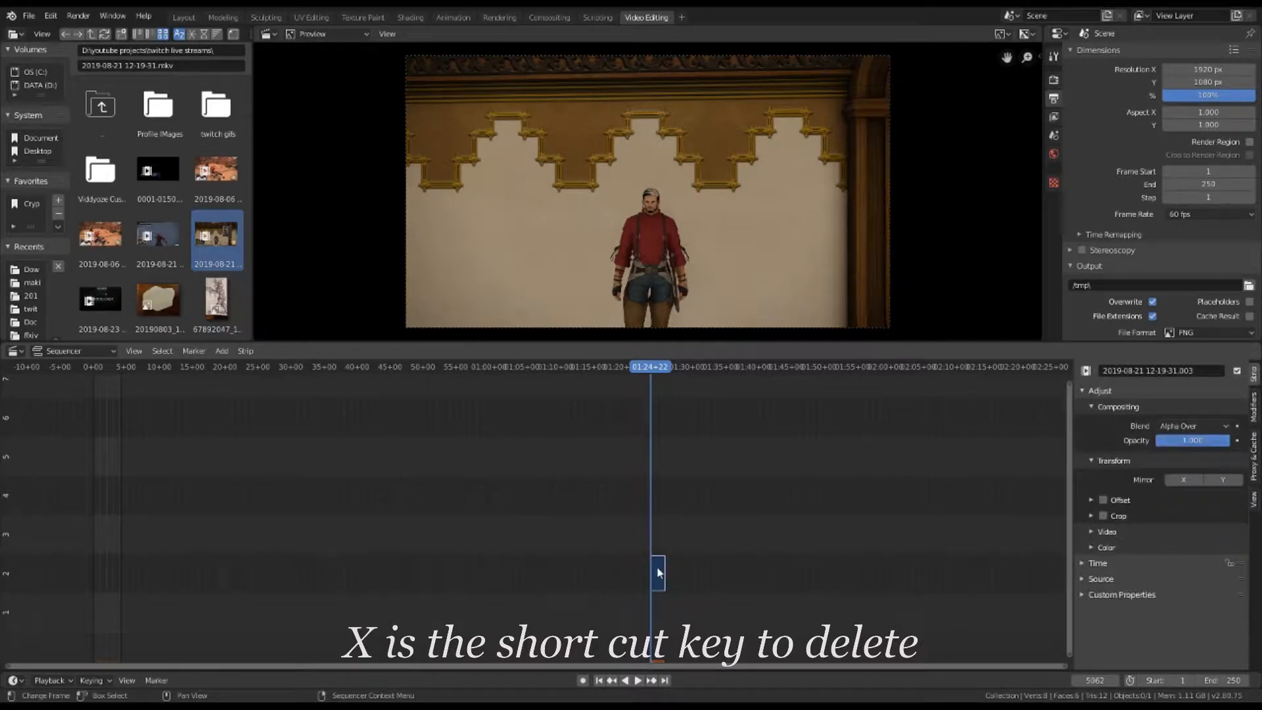
pyautogui.press('g')
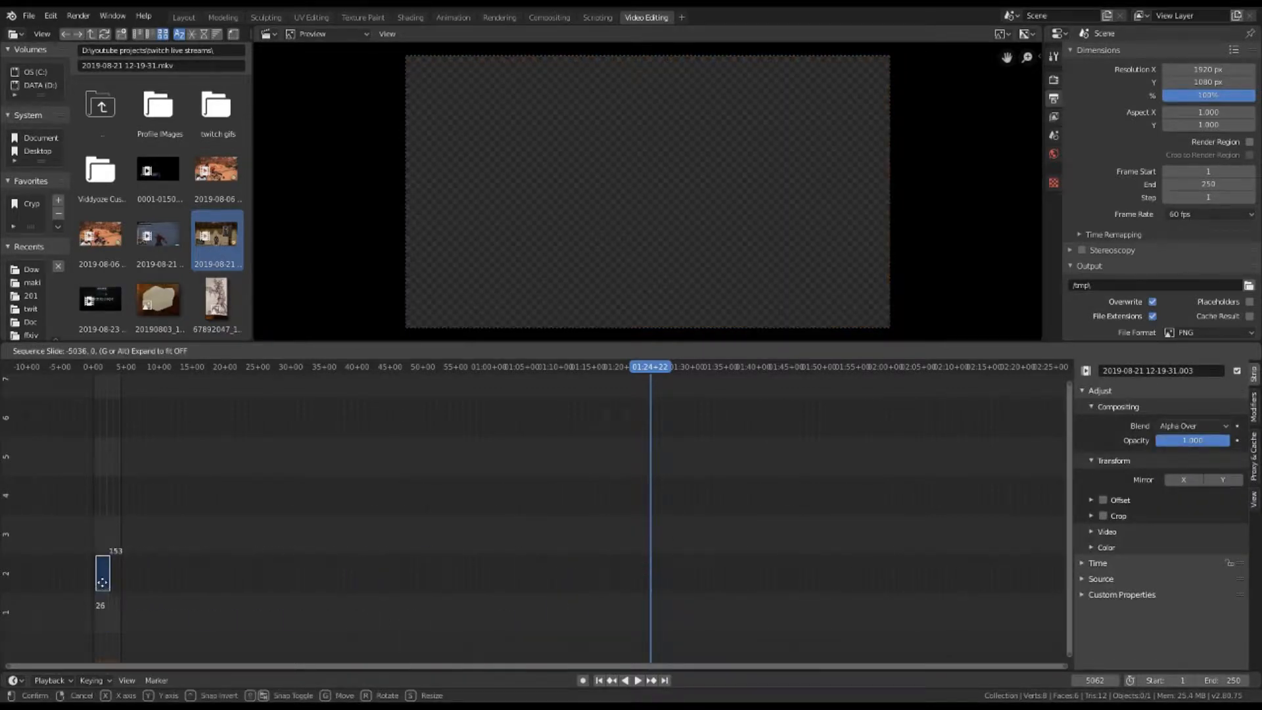
pyautogui.click(102, 583)
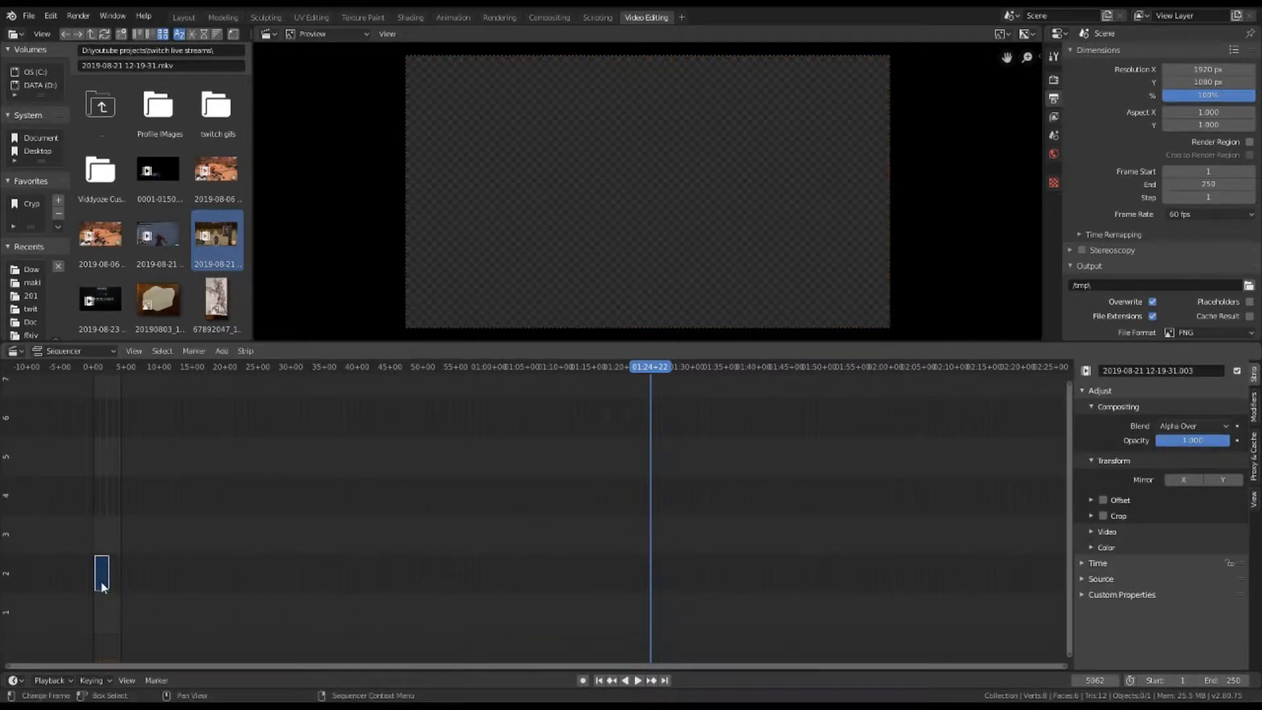
# Step: Return the playhead to frame 1 and align the start of the clip with it
pyautogui.click(600, 681)
pyautogui.press('Home')
pyautogui.scroll(17, 112, 589)
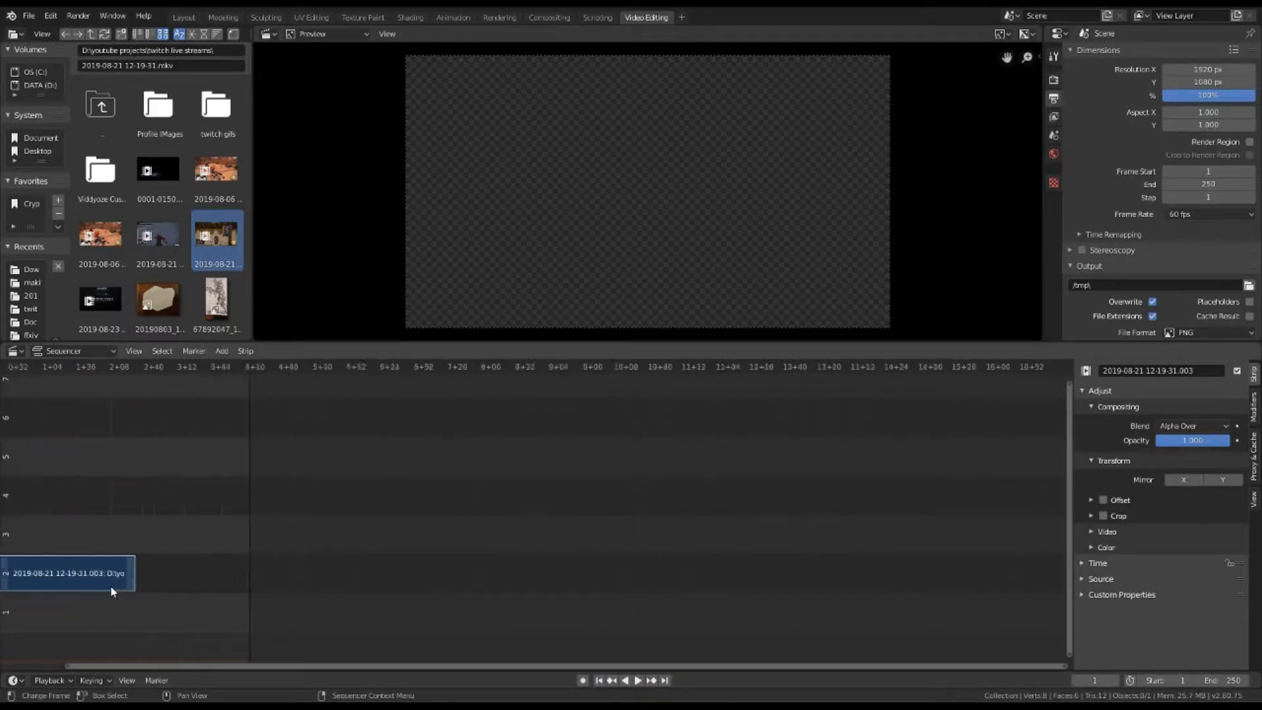
pyautogui.moveTo(112, 588); pyautogui.dragTo(535, 521, button='middle')
pyautogui.scroll(2, 518, 553)
pyautogui.moveTo(501, 577); pyautogui.dragTo(478, 580)
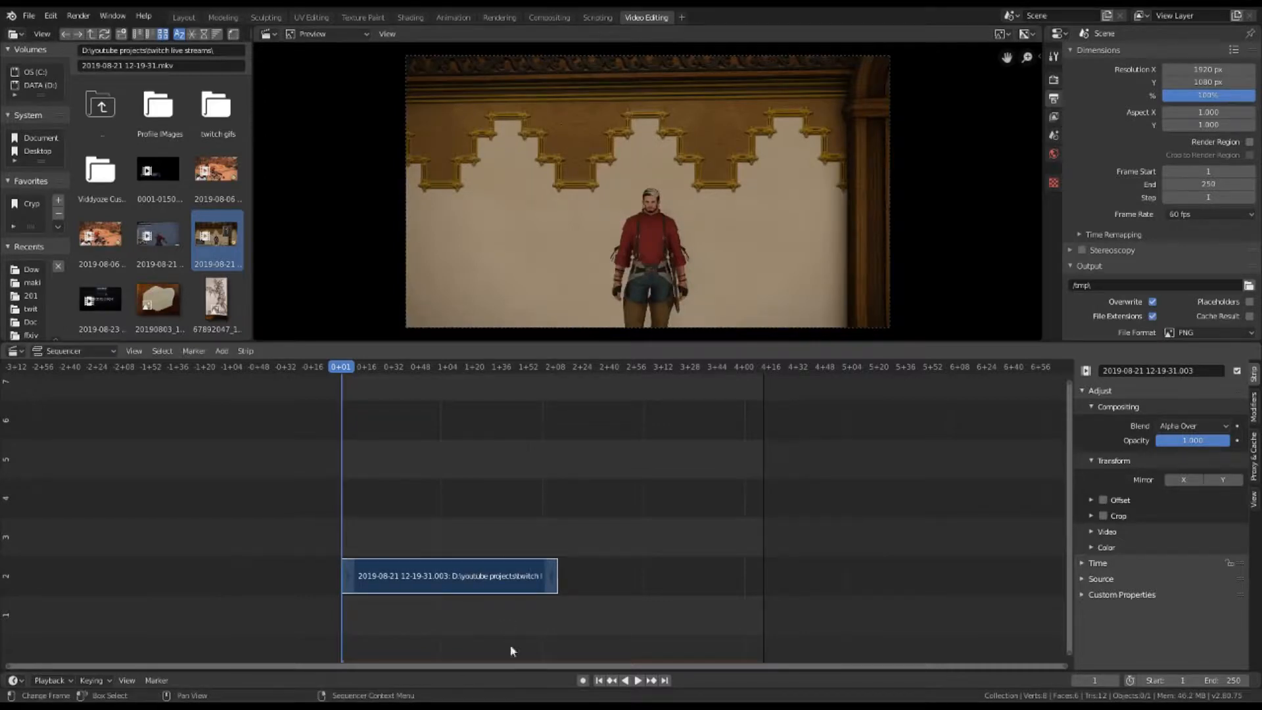
# Step: Play through the trimmed clip and place the playhead at its end, on frame 129 (2+09)
pyautogui.click(637, 681)
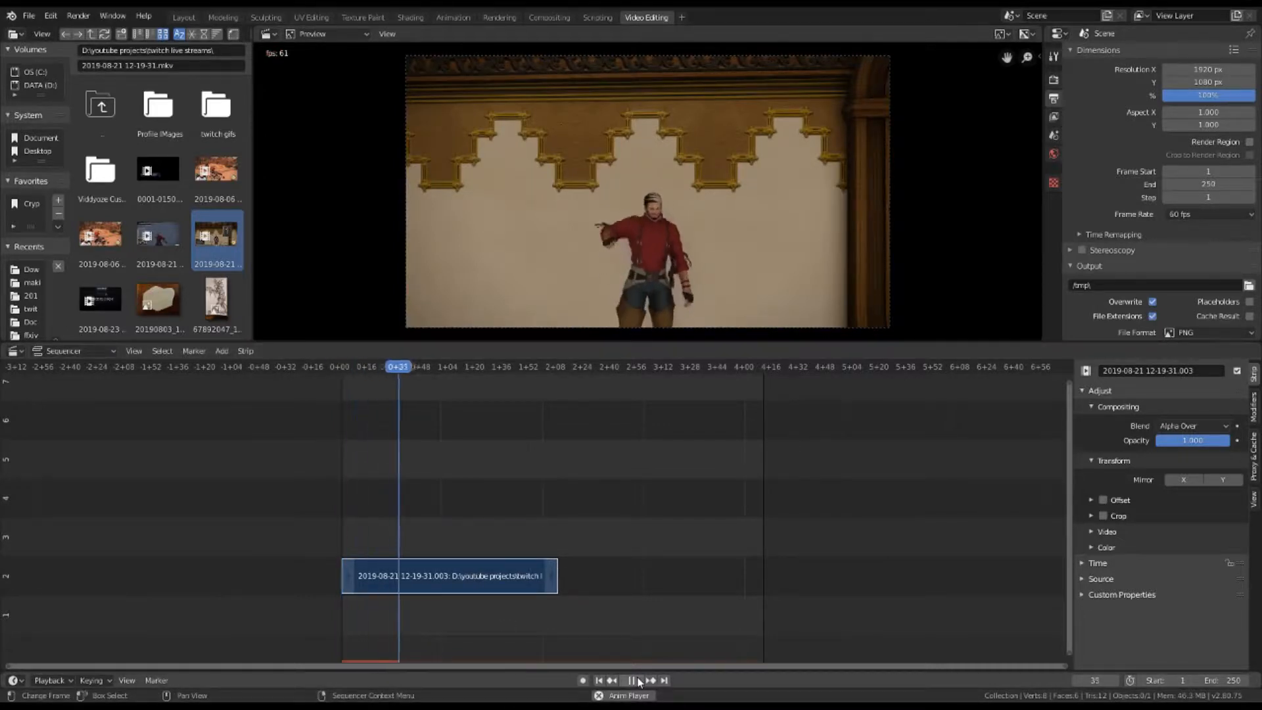
pyautogui.click(632, 680)
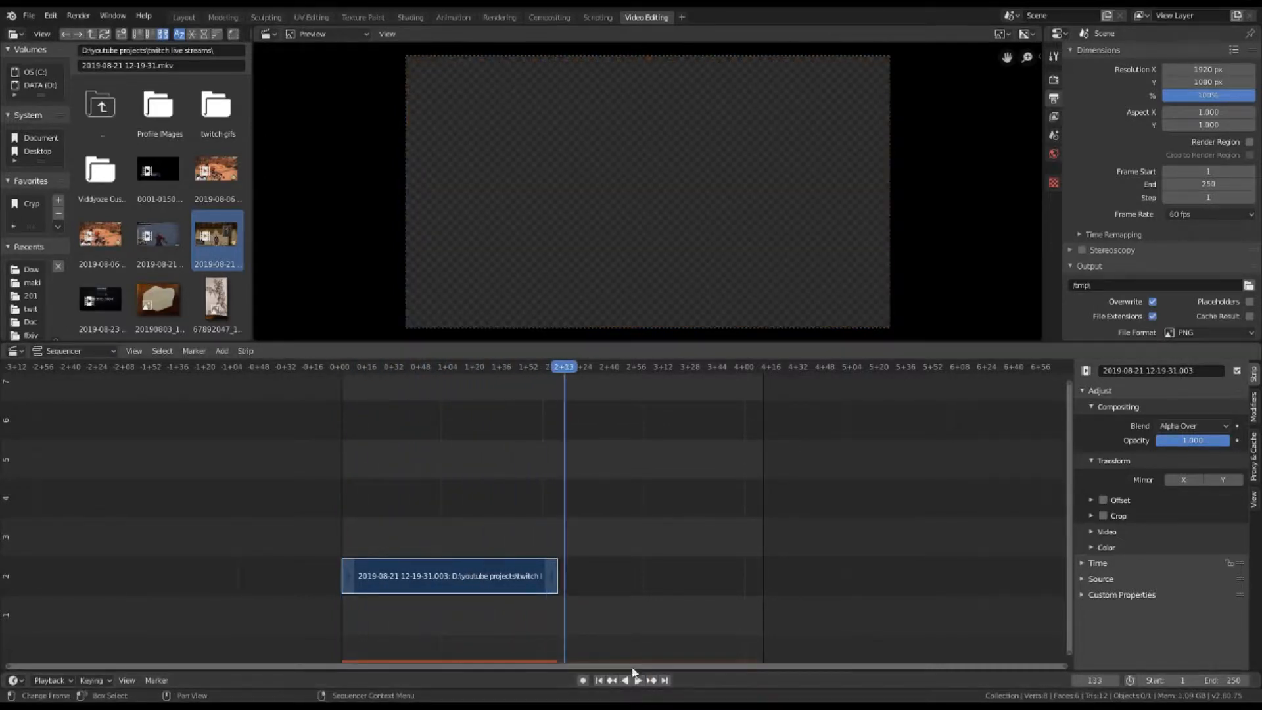
pyautogui.click(558, 370)
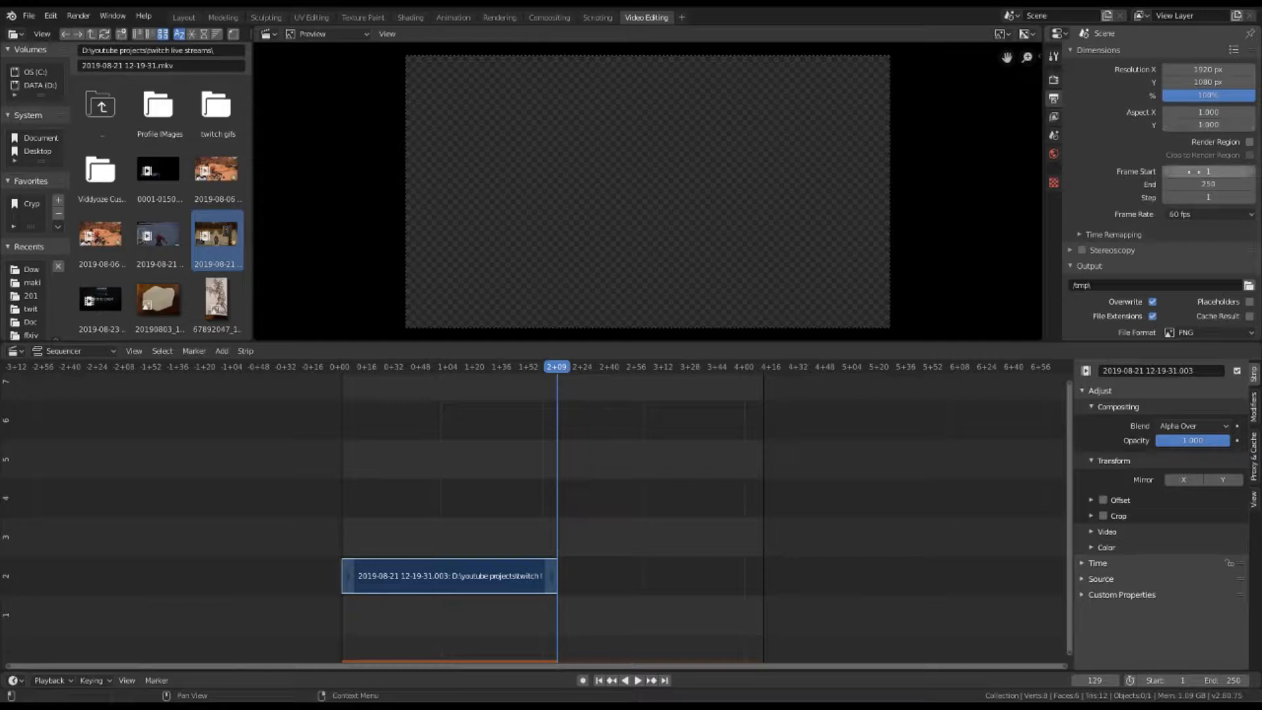
# Step: Shorten the scene's frame range to the playhead position, setting the end frame to 129
pyautogui.moveTo(1200, 183); pyautogui.dragTo(1157, 183)
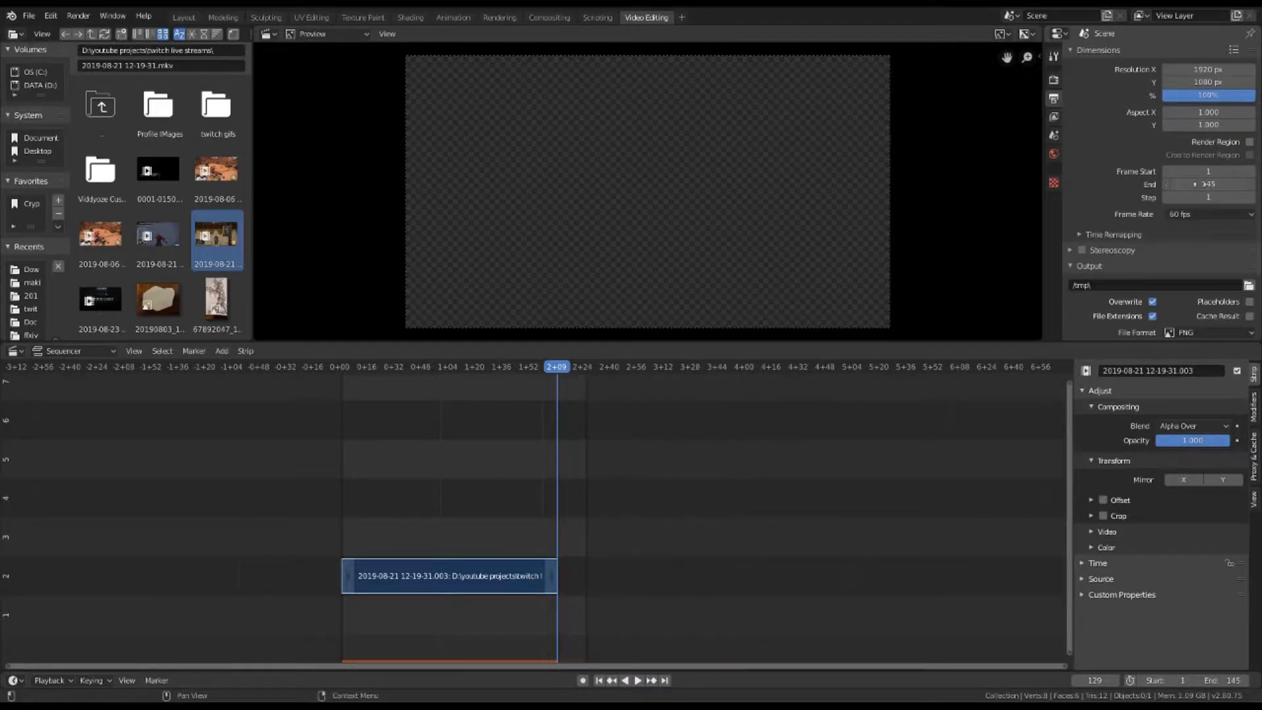
pyautogui.click(58, 679)
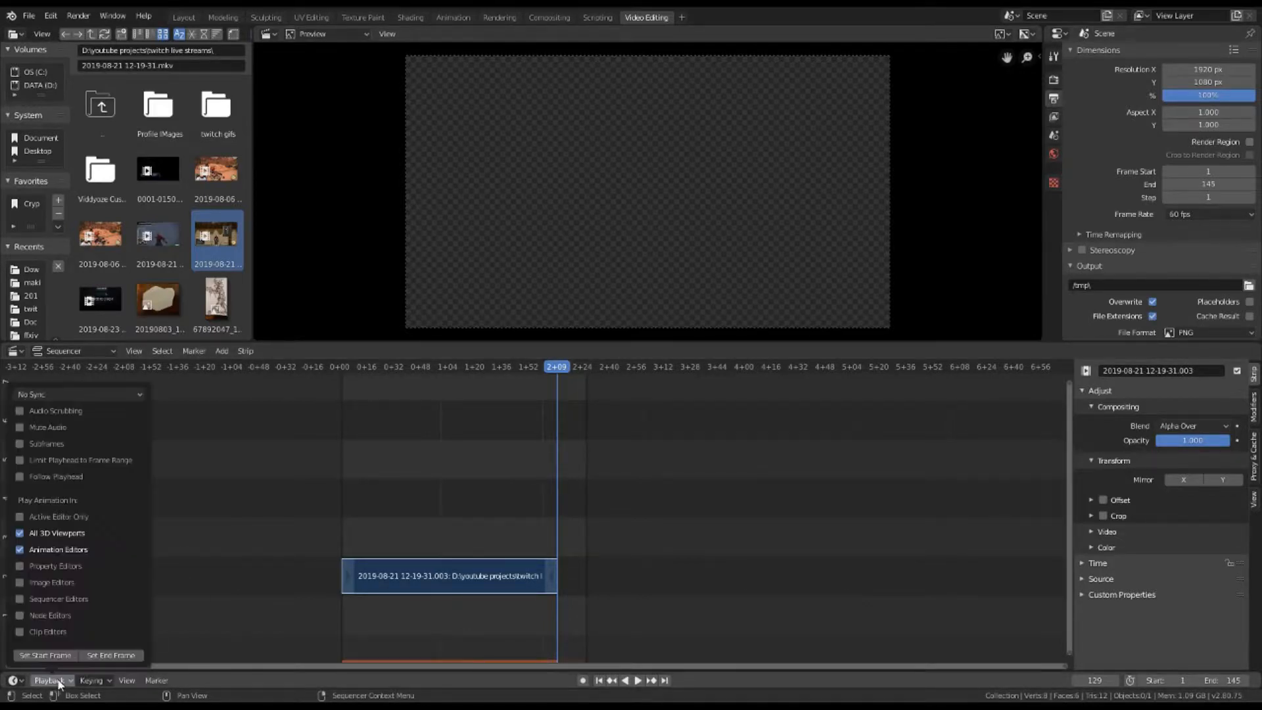
pyautogui.click(100, 655)
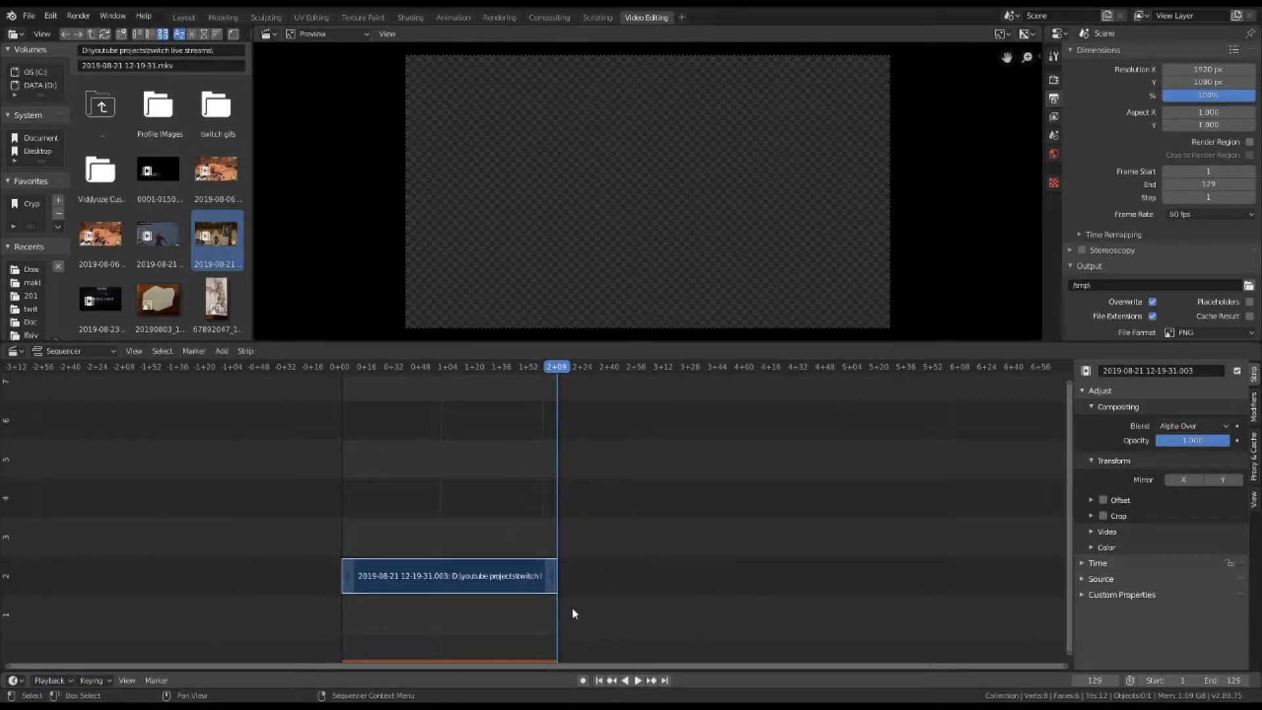
# Step: Check the frames around the clip's end, move the playhead to frame 128 and set it as the scene's end frame
pyautogui.press('Left')
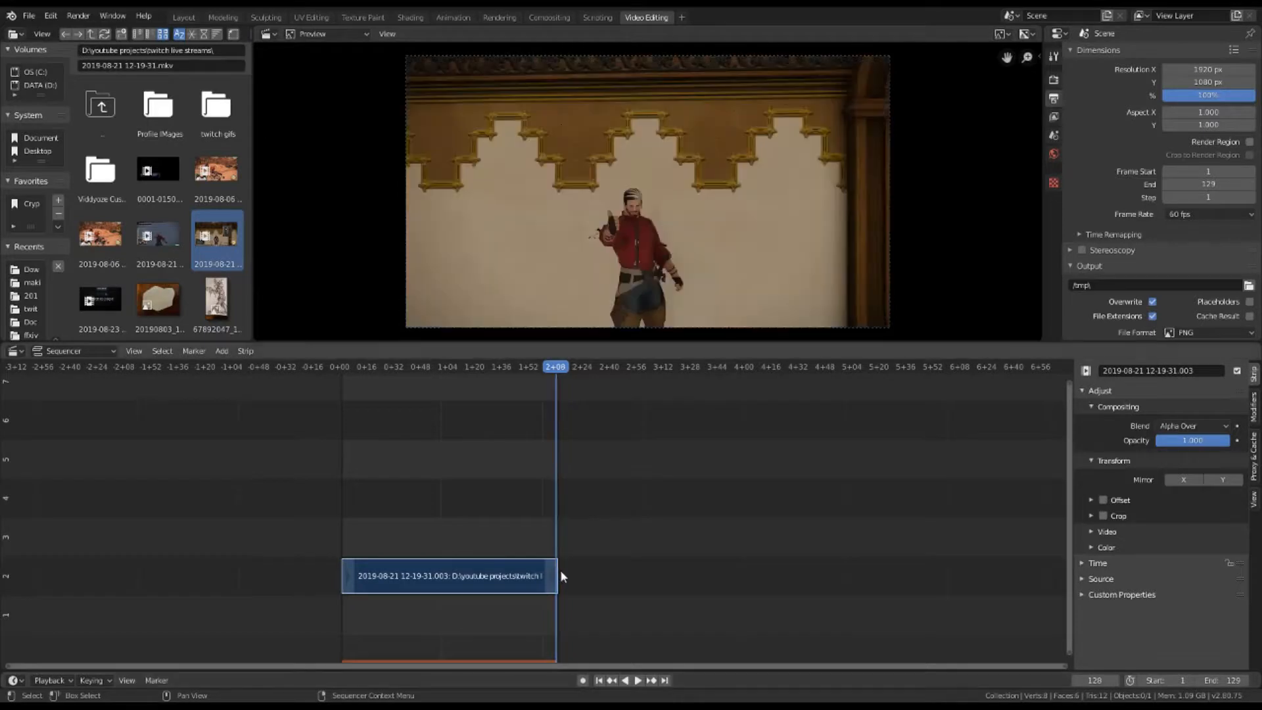
pyautogui.press('Right')
pyautogui.press('Left')
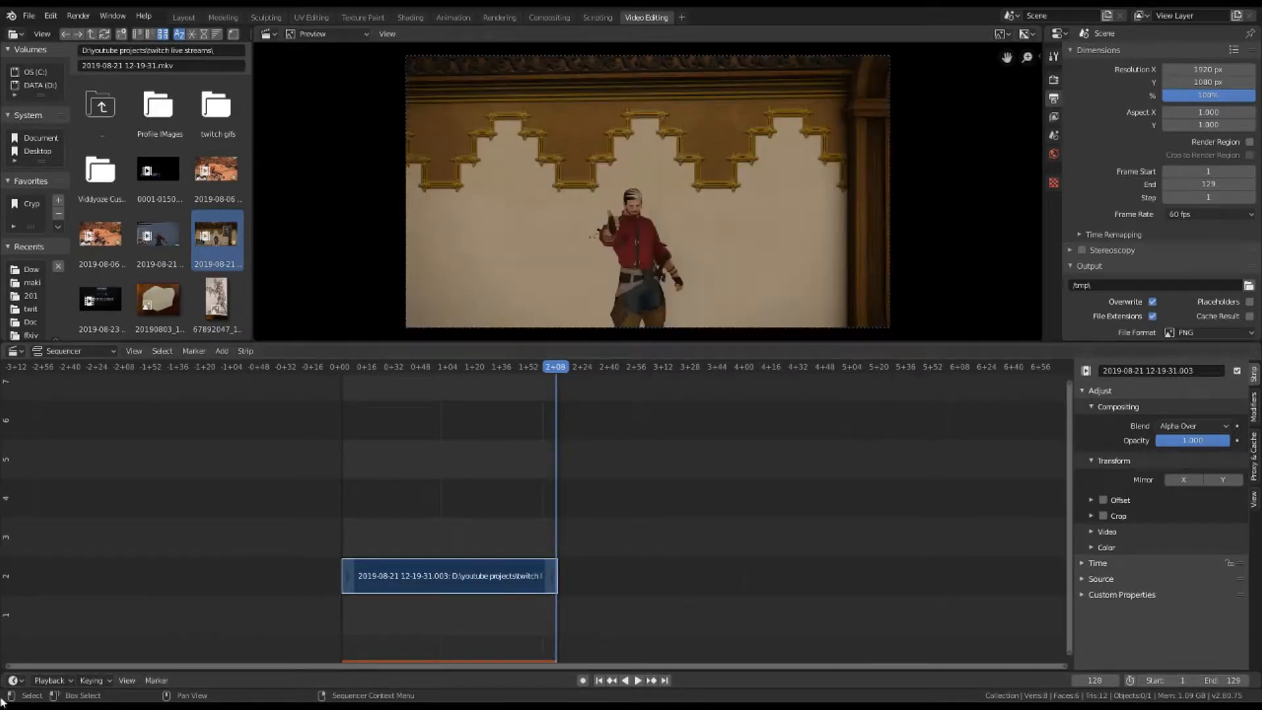
pyautogui.click(69, 681)
pyautogui.click(111, 656)
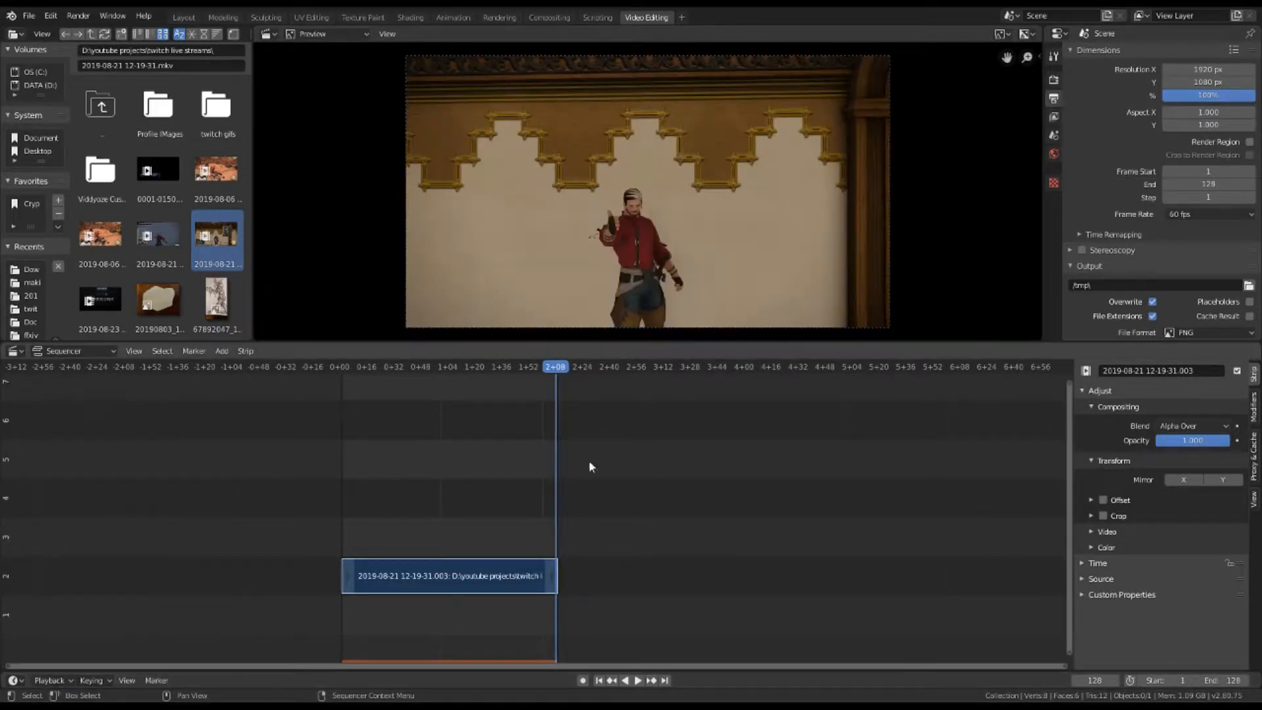
# Step: Step back frame by frame through the clip and forward past its end, checking the motion and finishing on frame 128
pyautogui.press('Left')
pyautogui.press('Left')
pyautogui.press('Left')
pyautogui.press('Left')
pyautogui.press('Left')
pyautogui.press('Left')
pyautogui.press('Left')
pyautogui.press('Left')
pyautogui.press('Left')
pyautogui.press('Left')
pyautogui.press('Left')
pyautogui.press('Left')
pyautogui.press('Left')
pyautogui.press('Left')
pyautogui.press('Left')
pyautogui.press('Left')
pyautogui.press('Left')
pyautogui.press('Left')
pyautogui.press('Left')
pyautogui.press('Left')
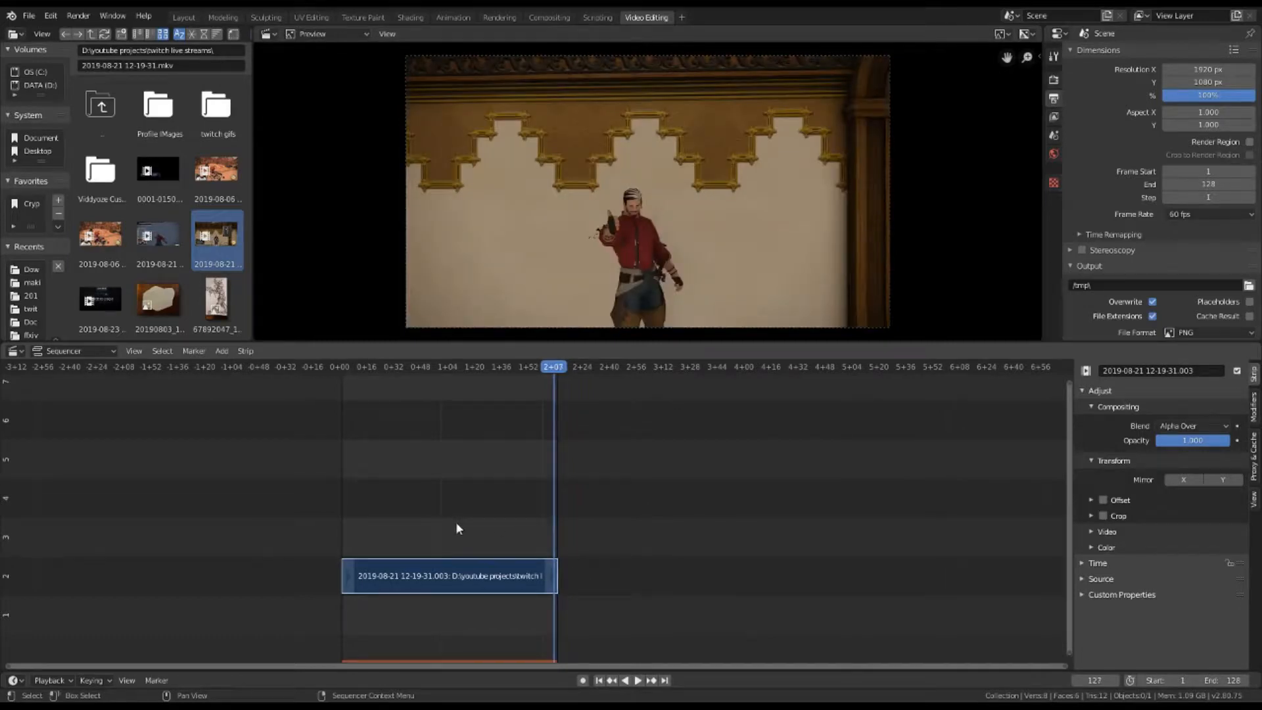
pyautogui.press('Left')
pyautogui.press('Left')
pyautogui.press('Left')
pyautogui.press('Left')
pyautogui.press('Left')
pyautogui.press('Left')
pyautogui.press('Left')
pyautogui.press('Left')
pyautogui.press('Left')
pyautogui.press('Left')
pyautogui.press('Left')
pyautogui.press('Left')
pyautogui.press('Left')
pyautogui.press('Left')
pyautogui.press('Left')
pyautogui.press('Left')
pyautogui.press('Left')
pyautogui.press('Left')
pyautogui.press('Left')
pyautogui.press('Left')
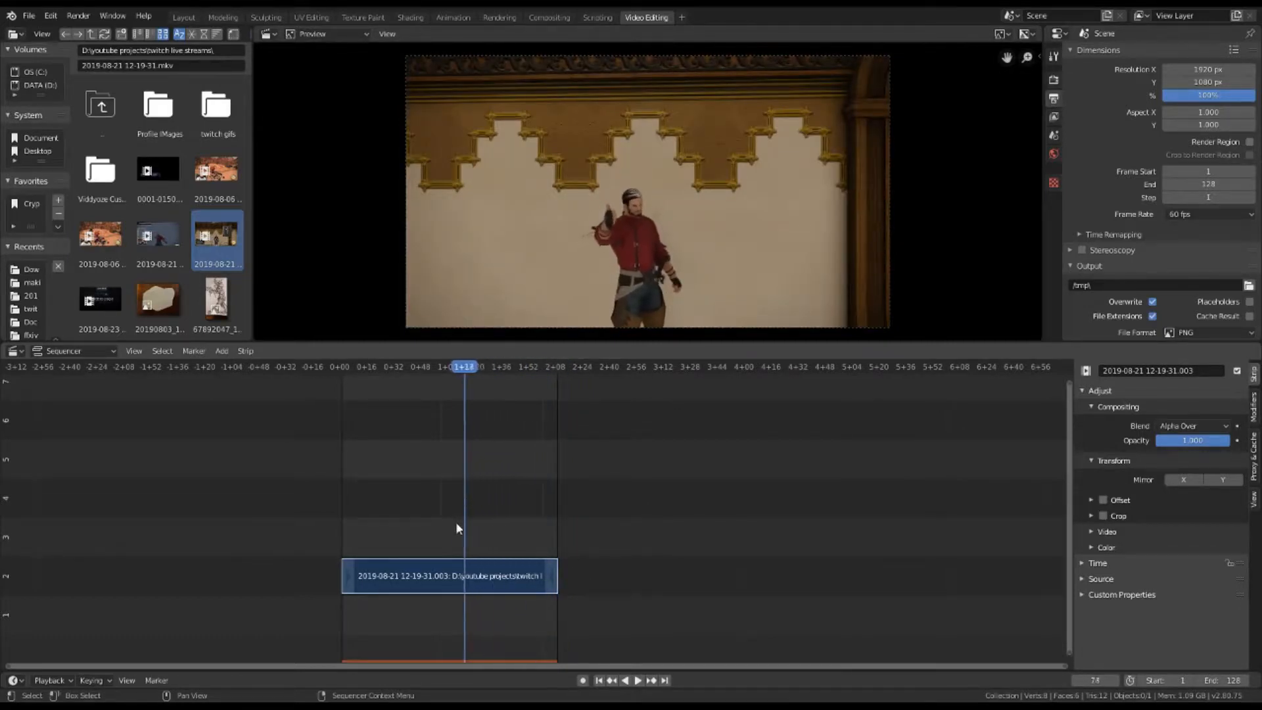
pyautogui.press('Left')
pyautogui.press('Left')
pyautogui.press('Left')
pyautogui.press('Left')
pyautogui.press('Left')
pyautogui.press('Right')
pyautogui.press('Right')
pyautogui.press('Right')
pyautogui.press('Right')
pyautogui.press('Right')
pyautogui.press('Right')
pyautogui.press('Right')
pyautogui.press('Right')
pyautogui.press('Right')
pyautogui.press('Right')
pyautogui.press('Right')
pyautogui.press('Right')
pyautogui.press('Right')
pyautogui.press('Right')
pyautogui.press('Right')
pyautogui.press('Right')
pyautogui.press('Right')
pyautogui.press('Right')
pyautogui.press('Right')
pyautogui.press('Right')
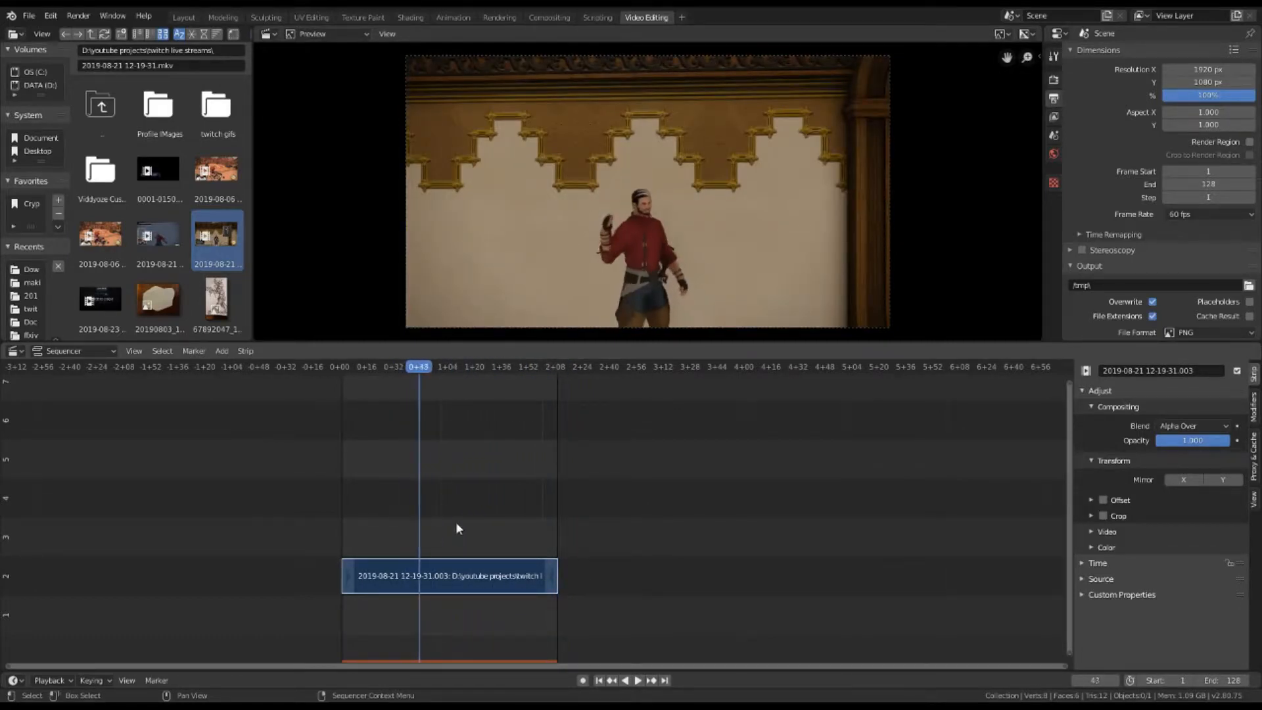
pyautogui.press('Right')
pyautogui.press('Right')
pyautogui.press('Right')
pyautogui.press('Right')
pyautogui.press('Right')
pyautogui.press('Right')
pyautogui.press('Right')
pyautogui.press('Right')
pyautogui.press('Right')
pyautogui.press('Right')
pyautogui.press('Right')
pyautogui.press('Right')
pyautogui.press('Right')
pyautogui.press('Right')
pyautogui.press('Right')
pyautogui.press('Right')
pyautogui.press('Right')
pyautogui.press('Right')
pyautogui.press('Right')
pyautogui.press('Right')
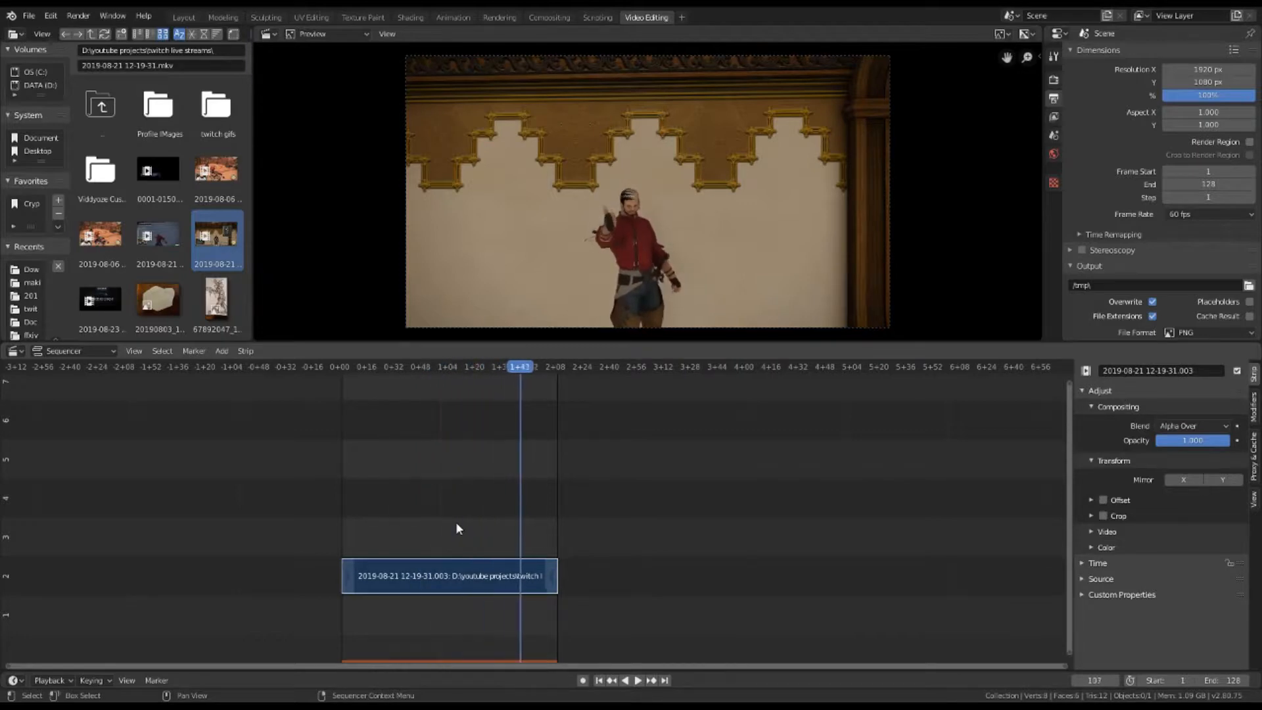
pyautogui.press('Right')
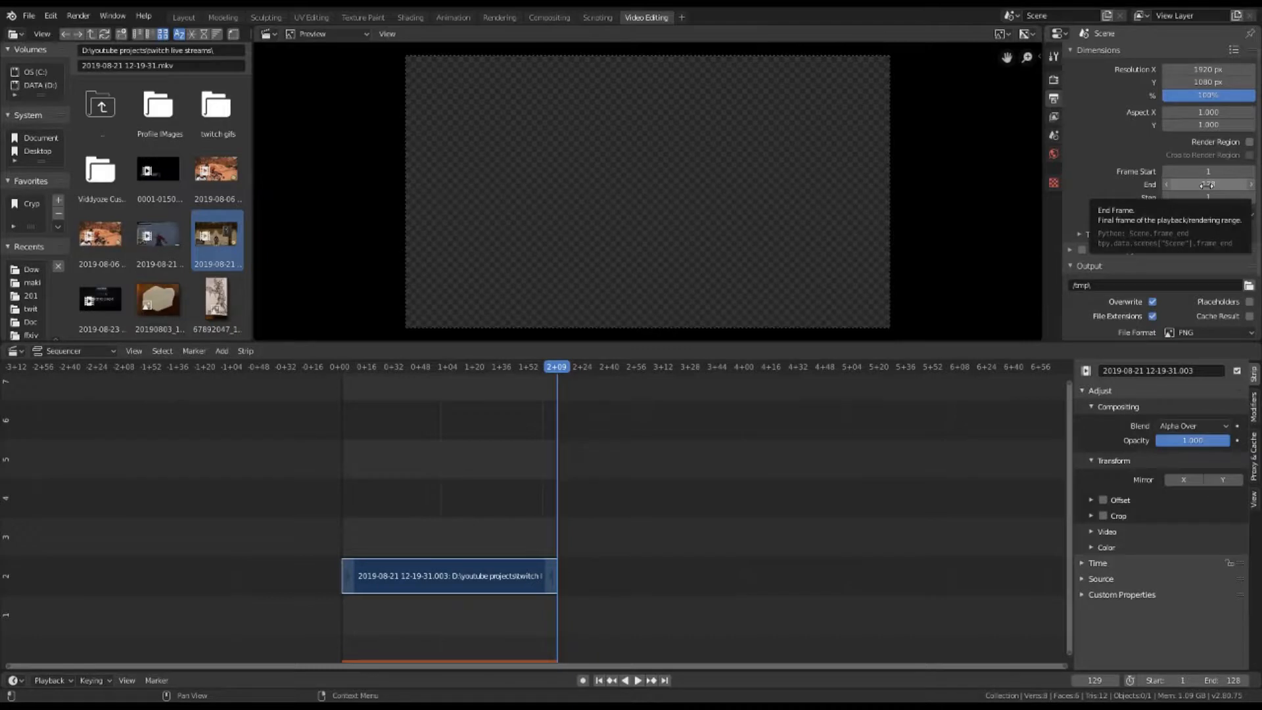
pyautogui.press('Left')
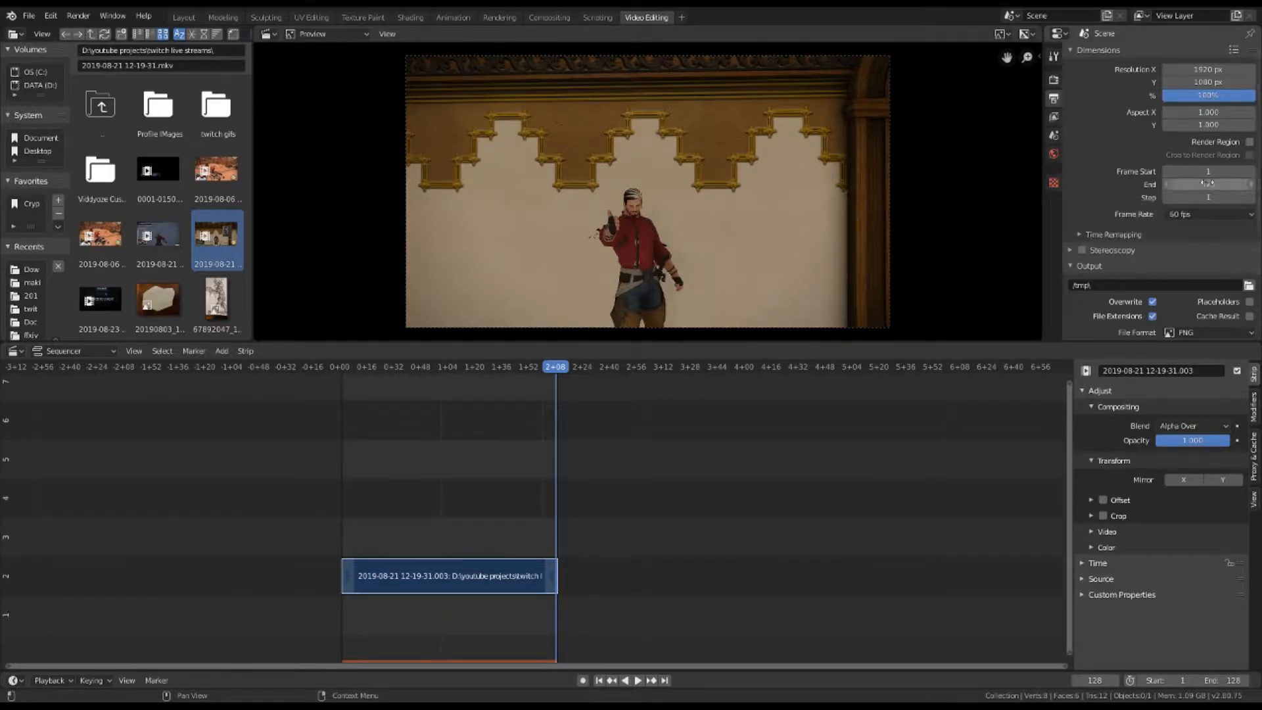
# Step: Set the scene's frame rate to 24 fps and its end frame to 24
pyautogui.click(1226, 215)
pyautogui.click(1225, 242)
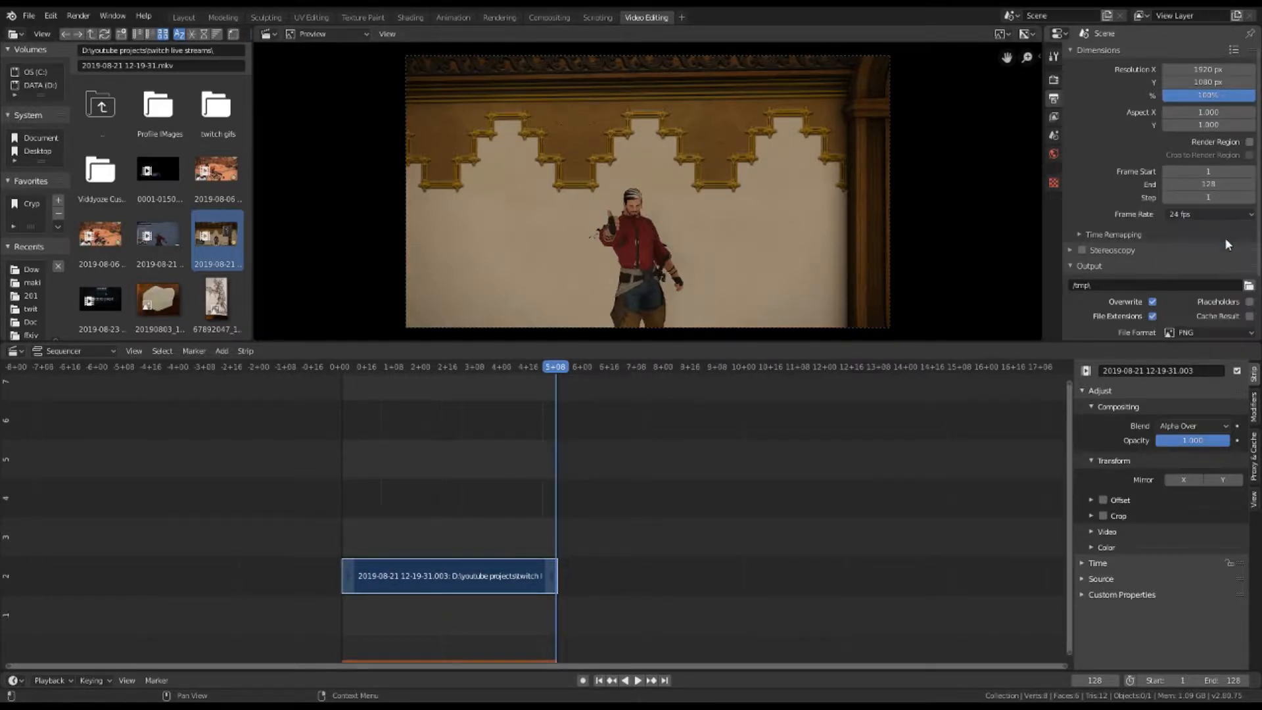
pyautogui.click(1210, 185)
pyautogui.write('24')
pyautogui.press('Return')
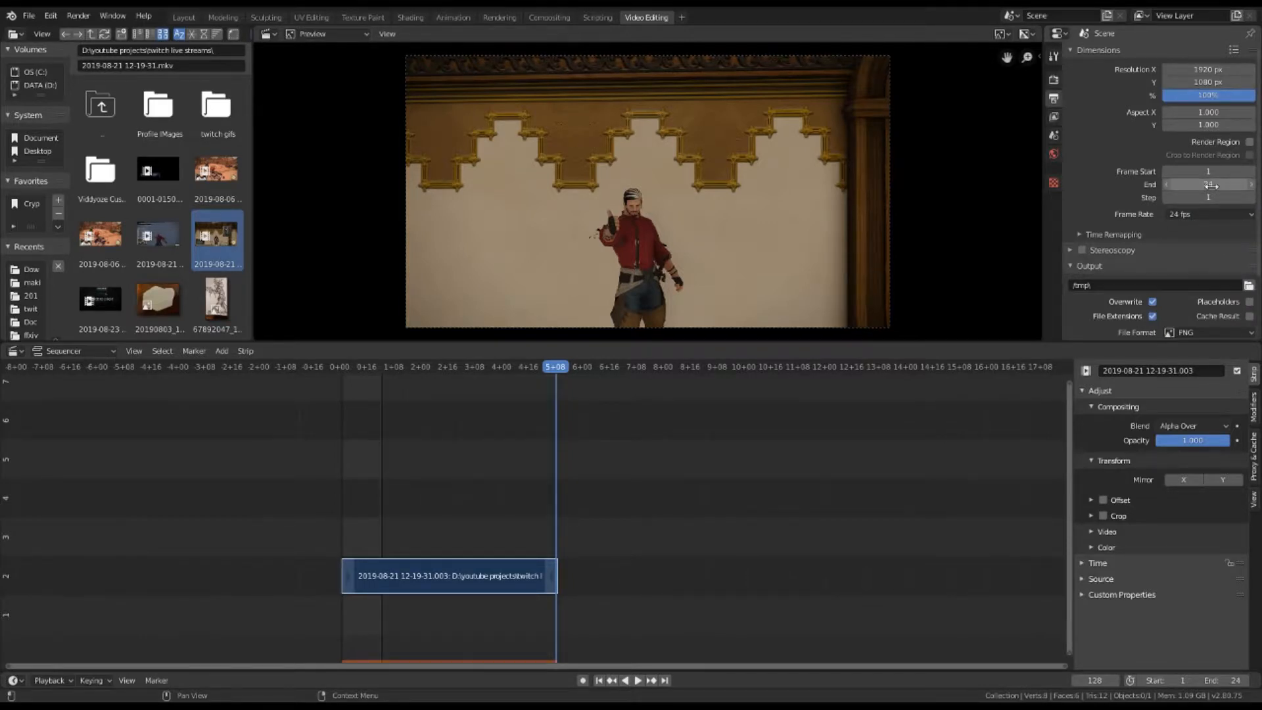
# Step: Add a Speed Control effect strip to the gameplay clip and play through the shortened frame range
pyautogui.press('Home')
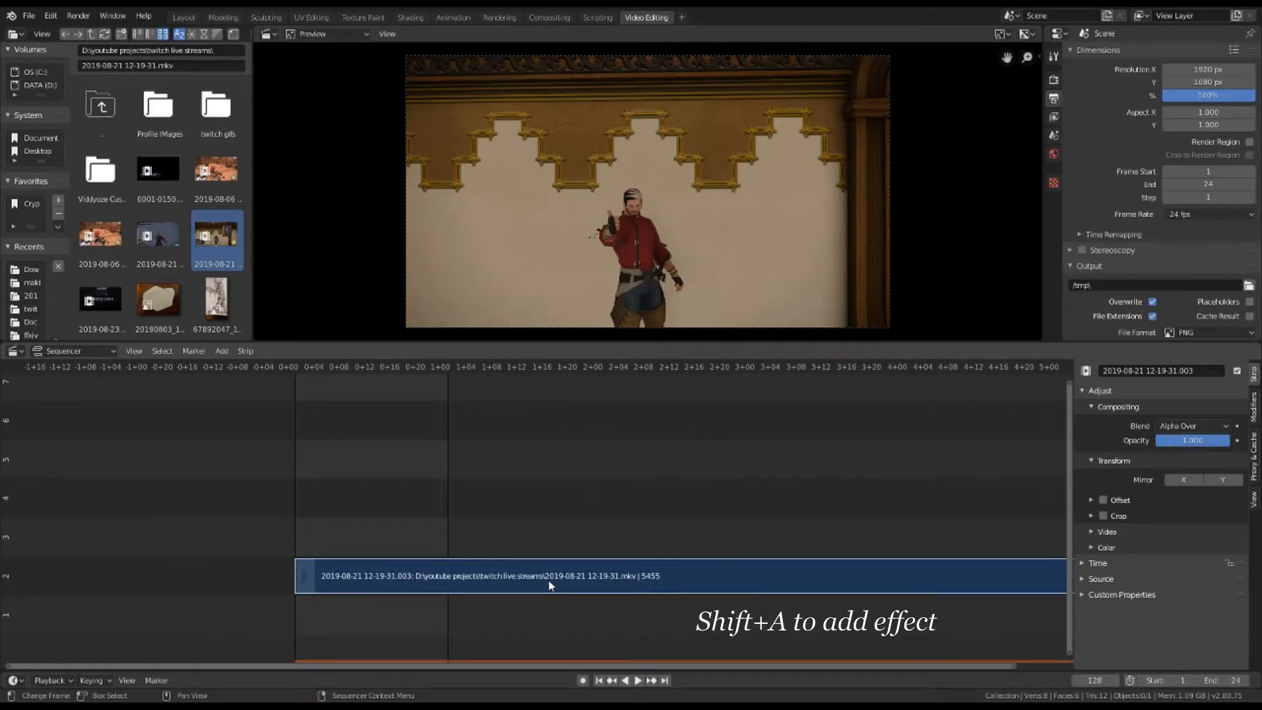
pyautogui.hotkey('shift', 'a')
pyautogui.moveTo(551, 678)
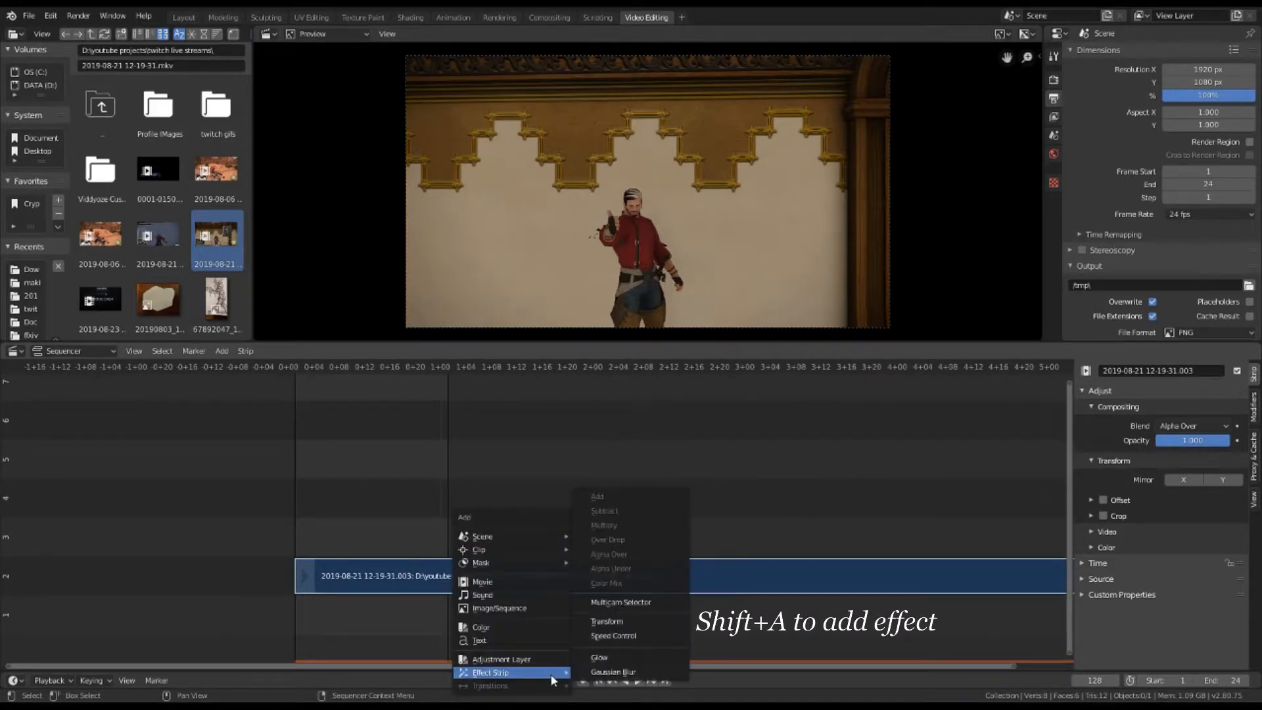
pyautogui.click(633, 636)
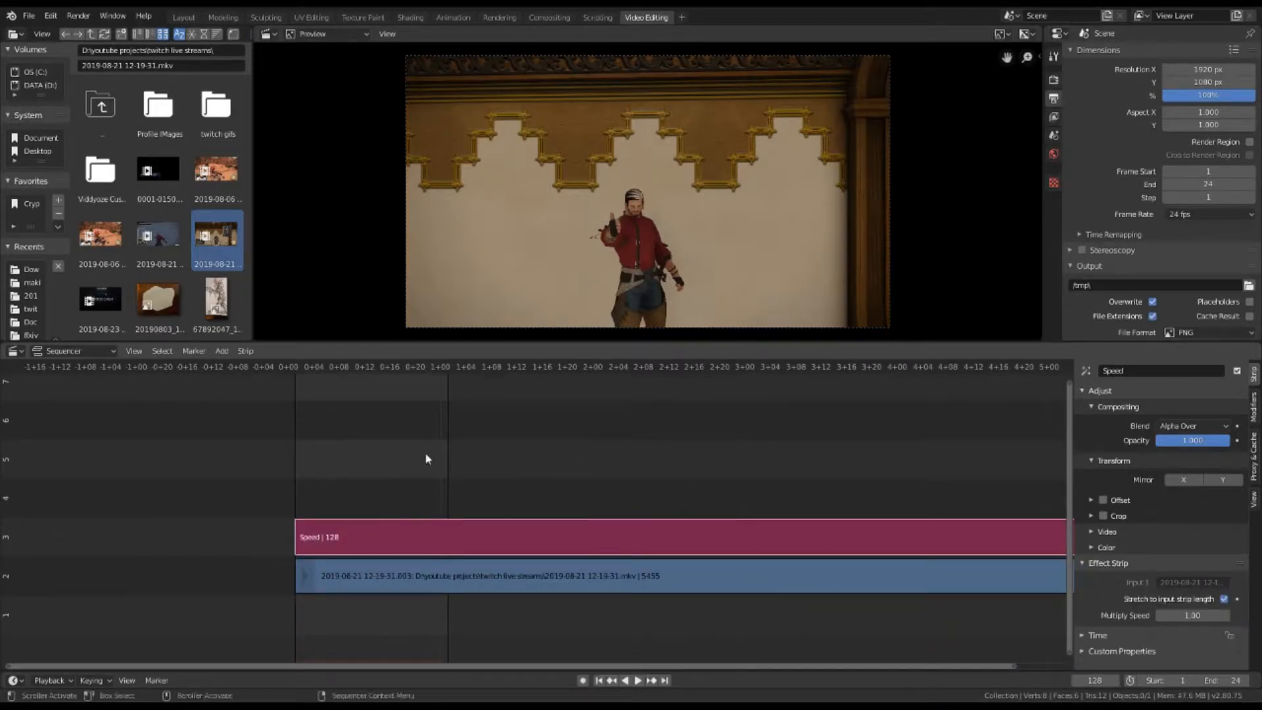
pyautogui.press('space')
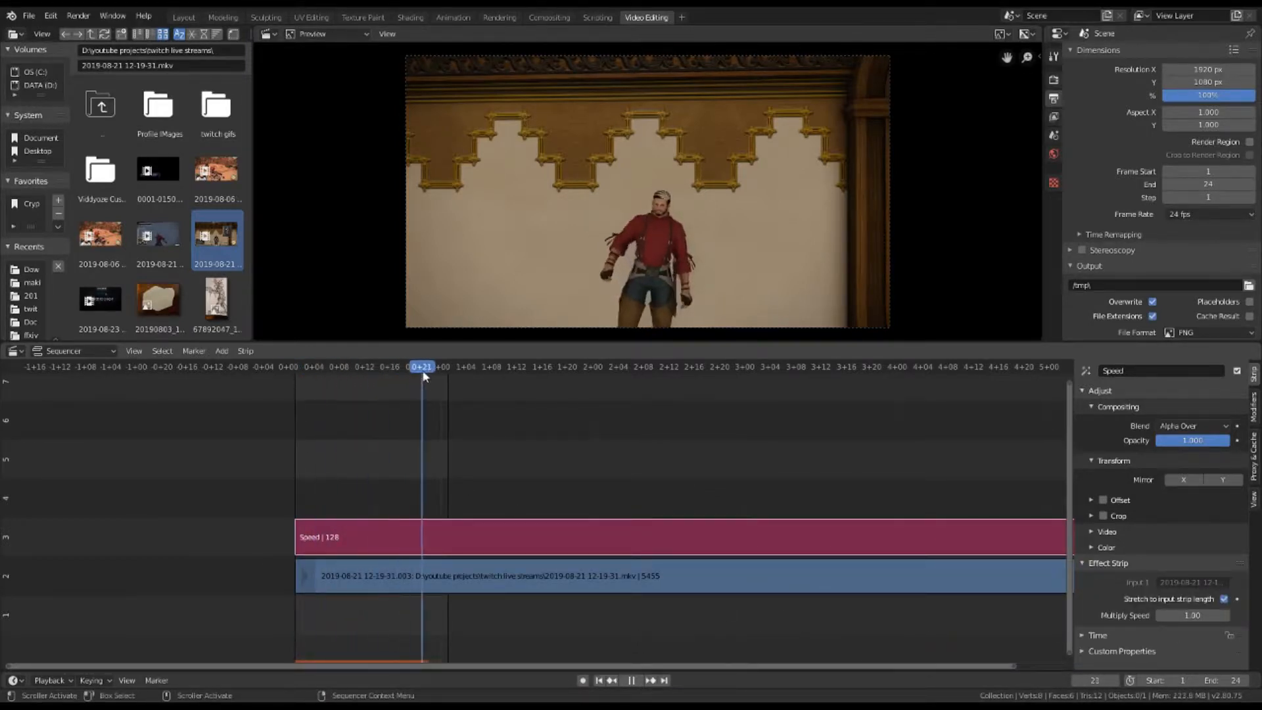
pyautogui.press('space')
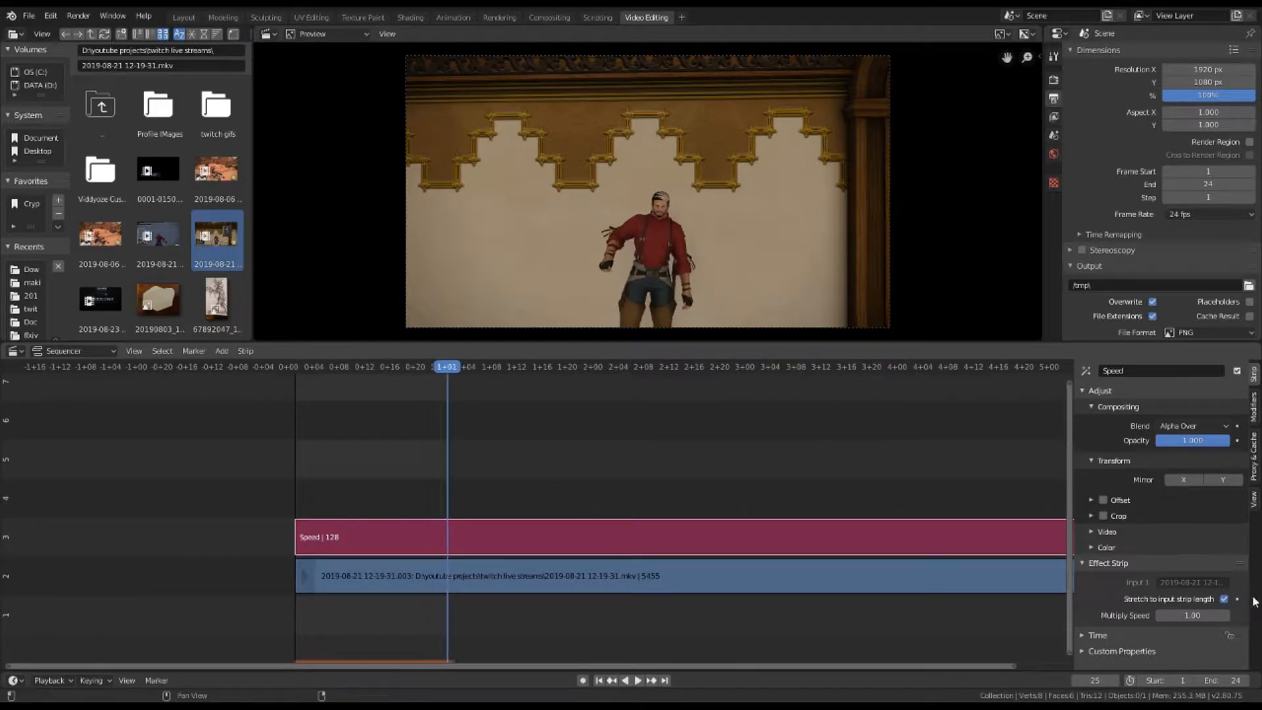
# Step: Set the Speed effect's Multiply Speed to 4.00 and play the sped-up clip from frame 1 to check it
pyautogui.click(1193, 615)
pyautogui.press('Return')
pyautogui.moveTo(339, 366); pyautogui.dragTo(295, 371)
pyautogui.press('space')
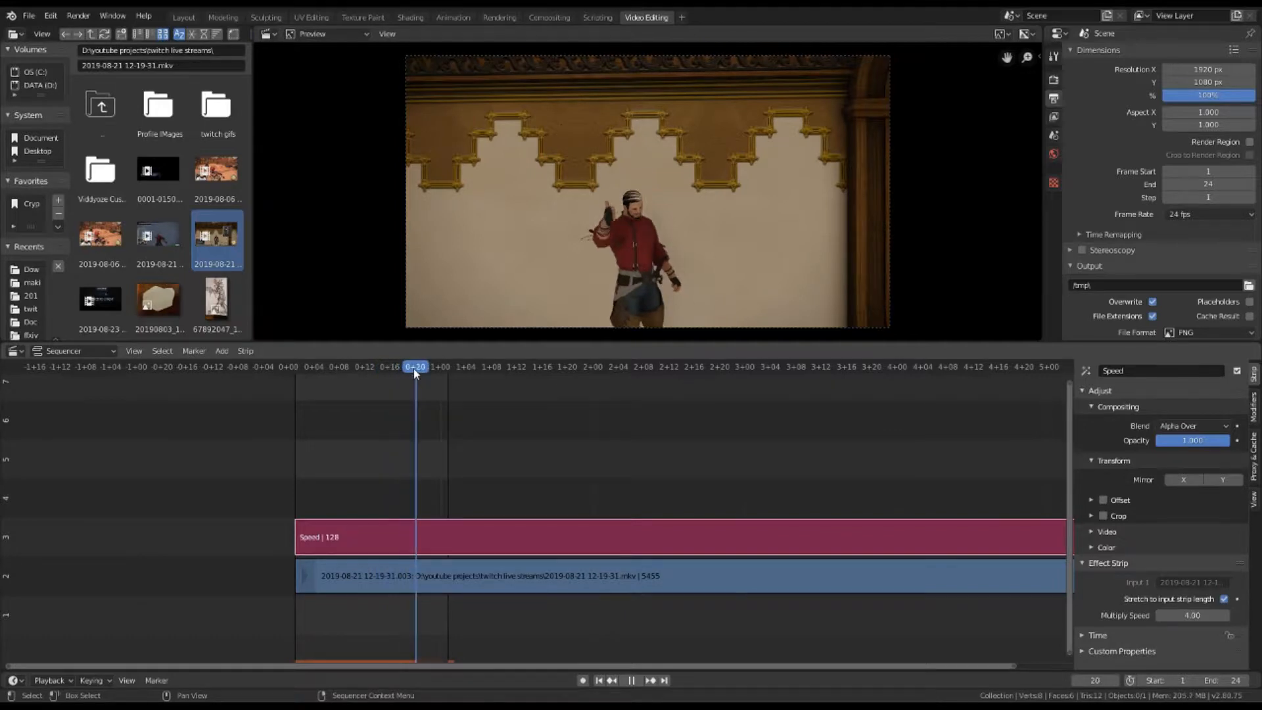
pyautogui.moveTo(430, 369); pyautogui.dragTo(442, 369)
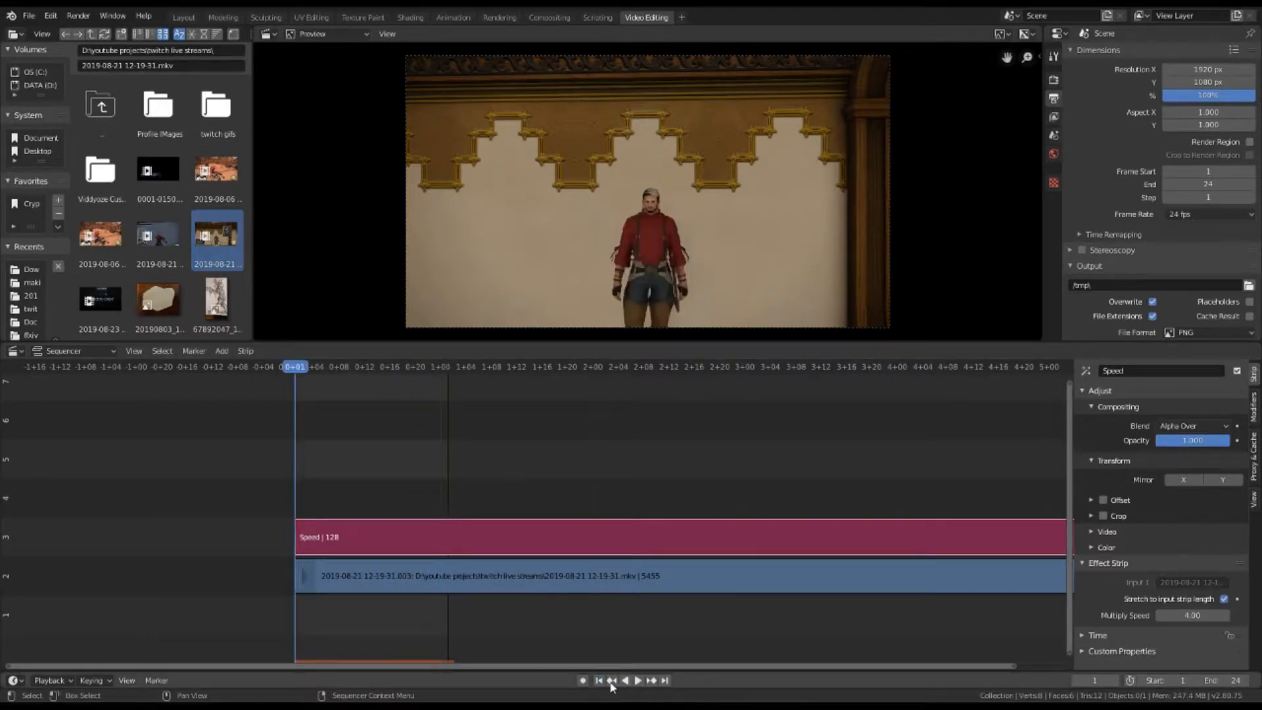
pyautogui.click(638, 681)
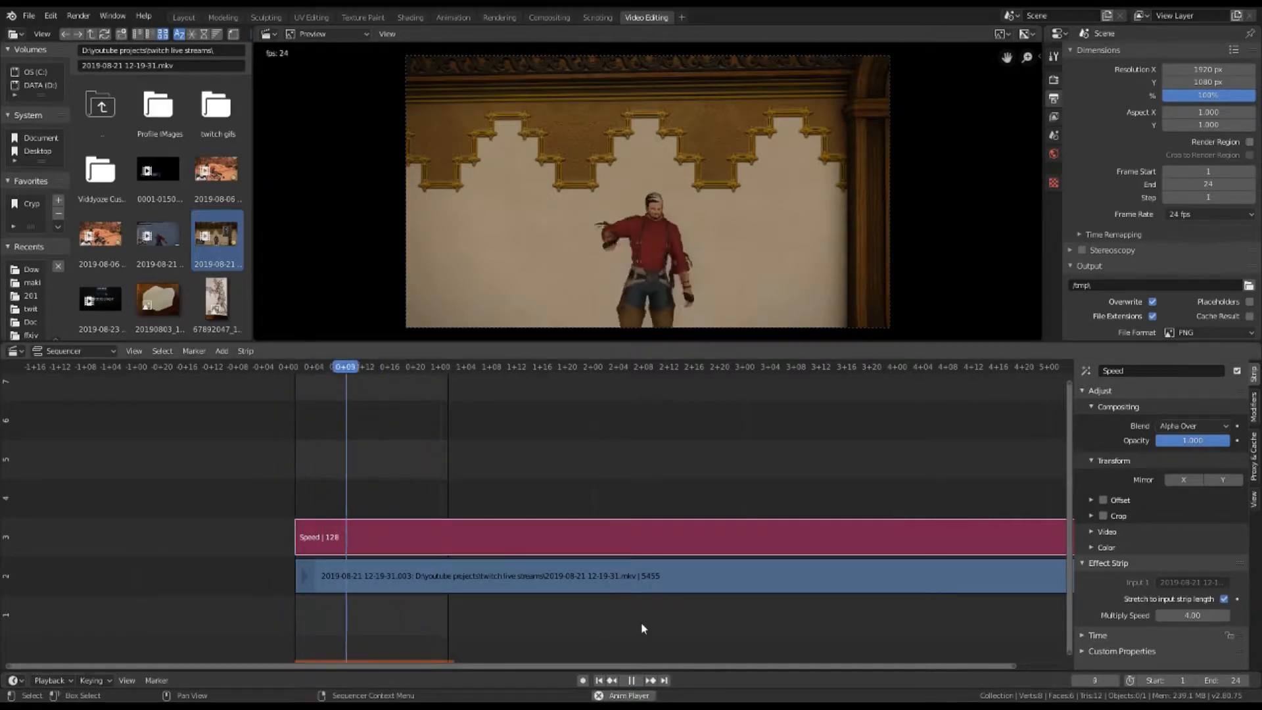
pyautogui.click(633, 681)
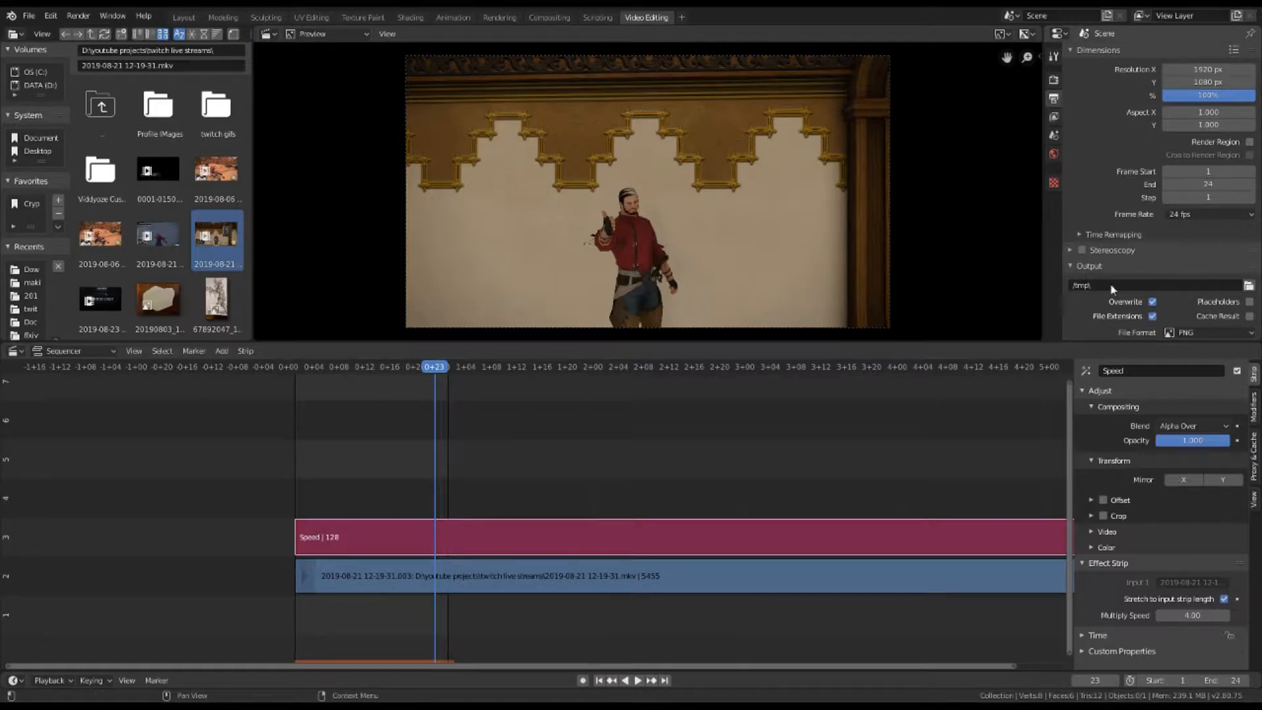
# Step: Set the render output folder to D:\youtube projects\making a gif video
pyautogui.click(1249, 285)
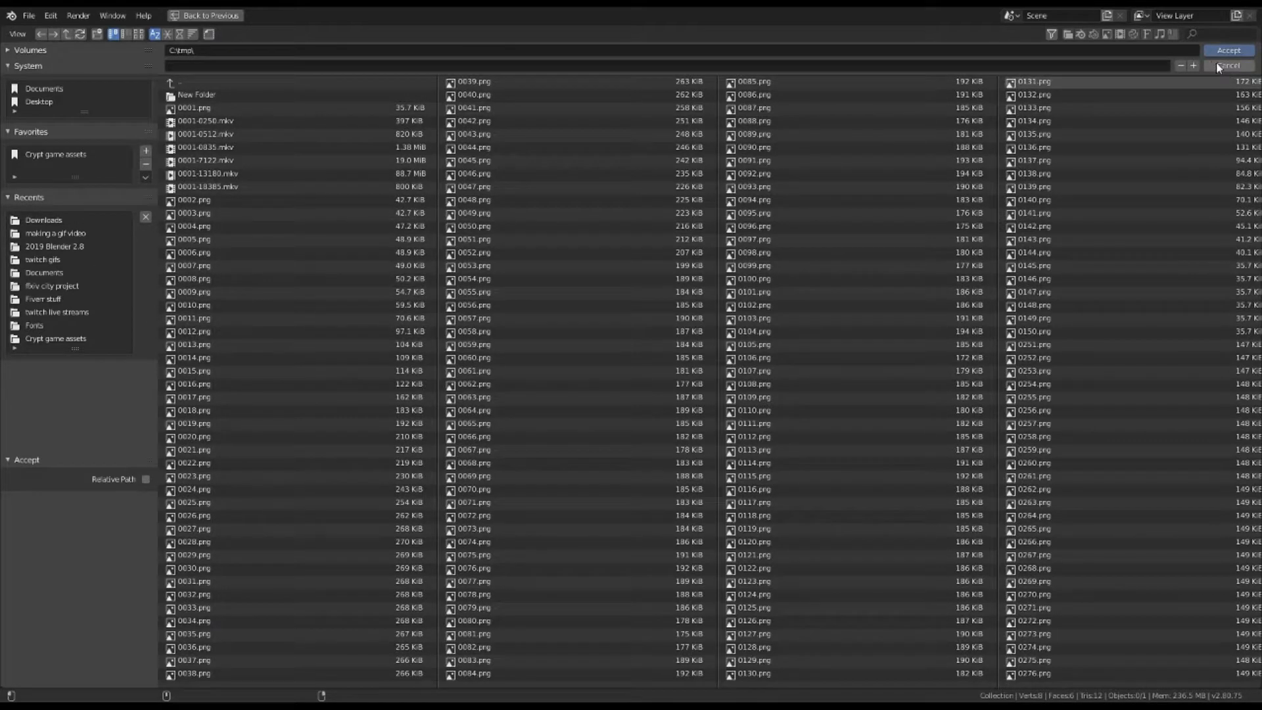
pyautogui.click(54, 233)
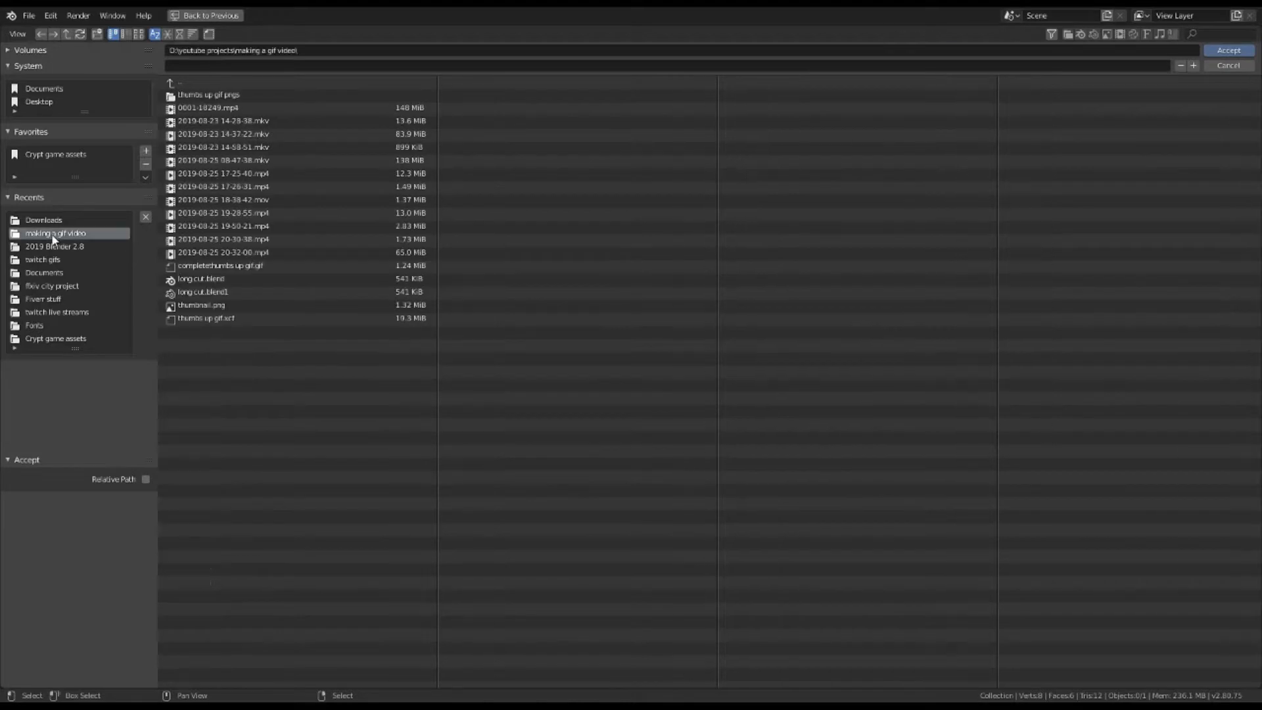
pyautogui.click(1237, 53)
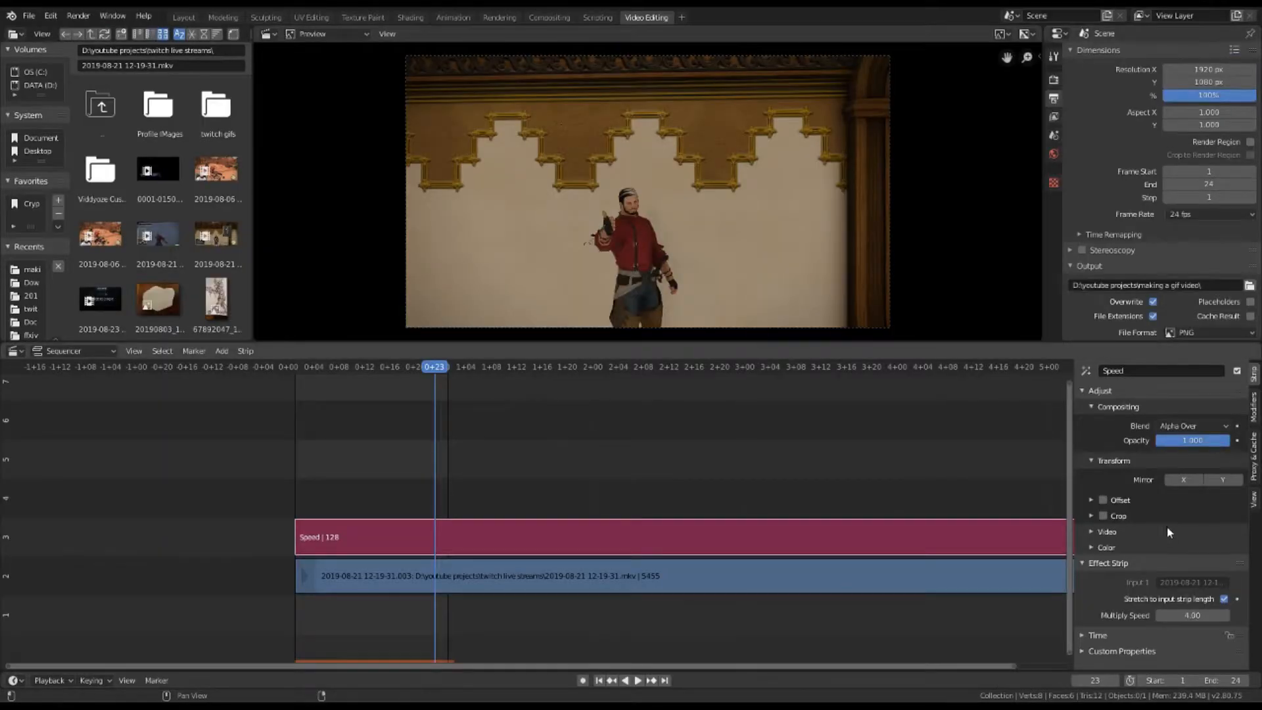
# Step: Review the output file formats, keep PNG, and bring up the render commands
pyautogui.click(1201, 331)
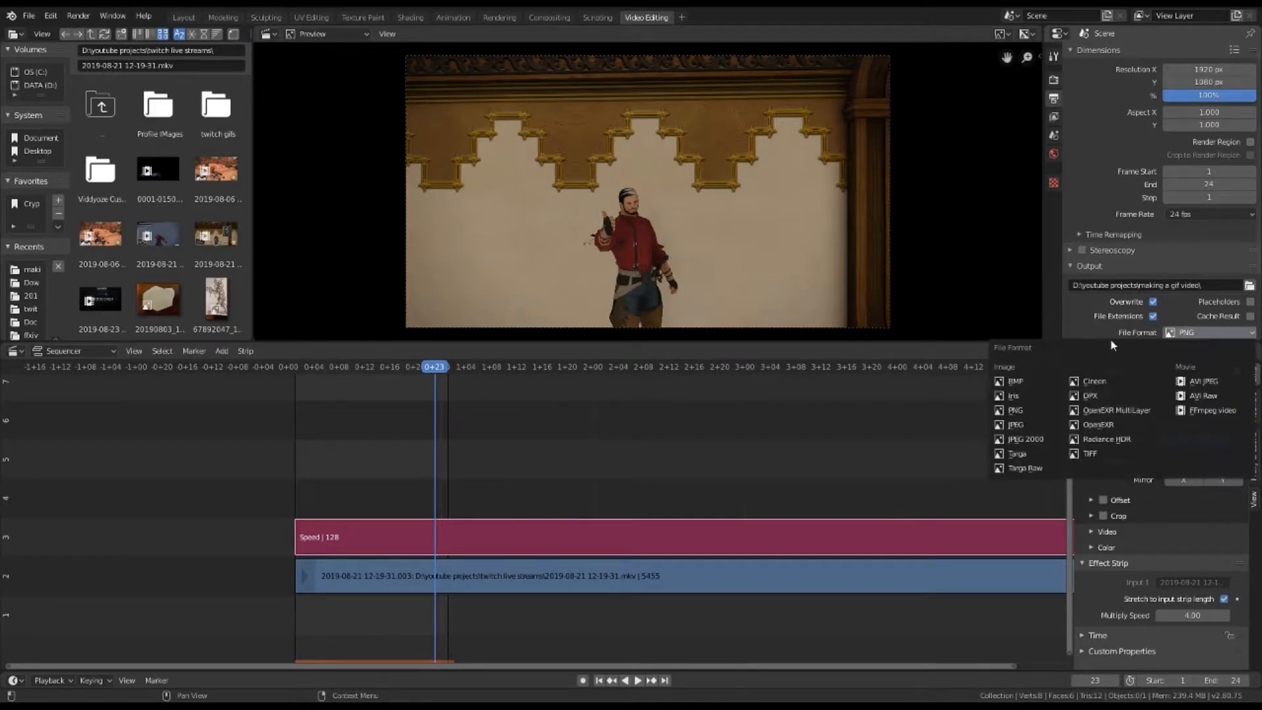
pyautogui.click(1180, 333)
pyautogui.click(1199, 333)
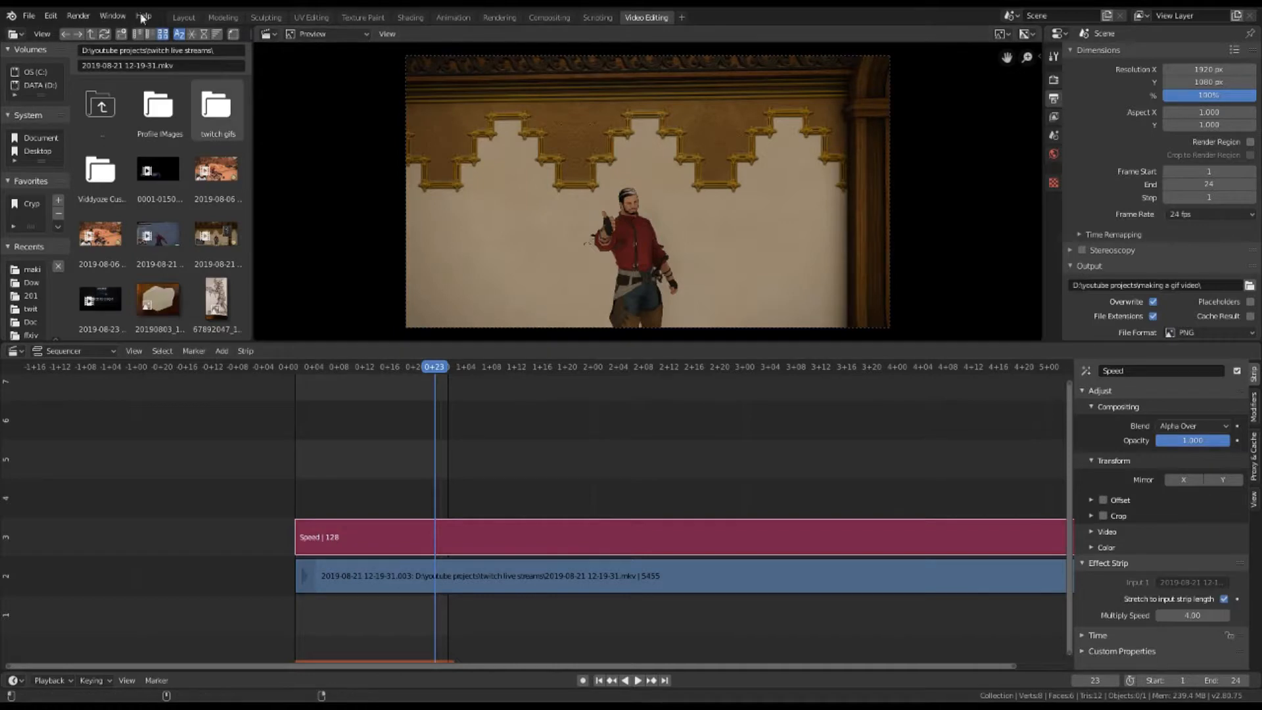
pyautogui.click(76, 18)
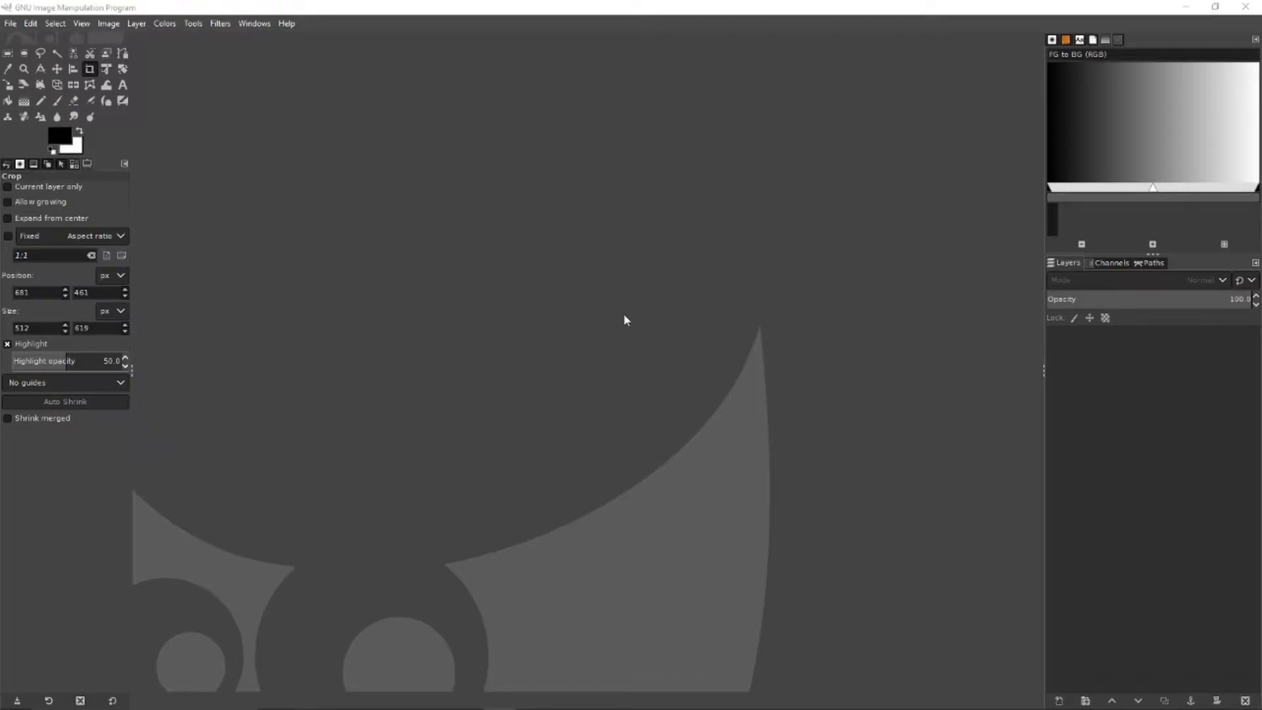
# Step: In GIMP, open all frames from thumbs up gif0001.png to thumbs up gif0024.png in the "thumbs up gif pngs" folder as layers
pyautogui.click(10, 23)
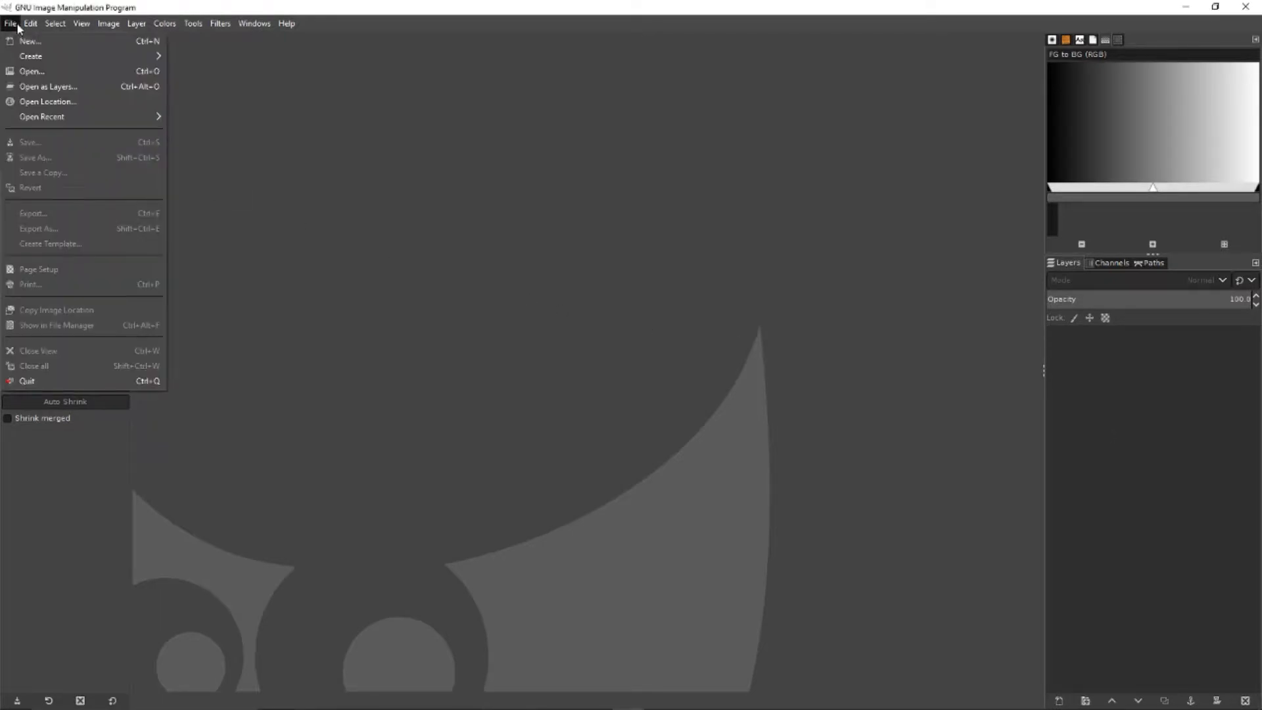
pyautogui.click(65, 86)
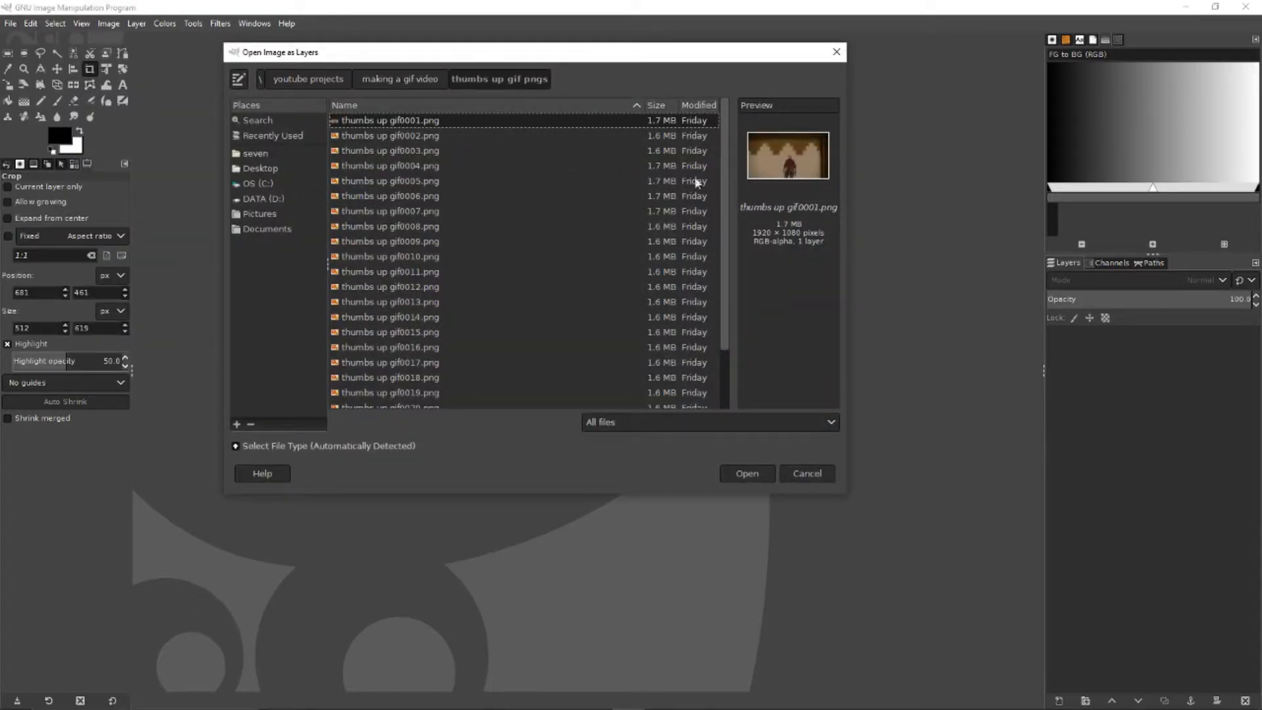
pyautogui.moveTo(725, 193); pyautogui.dragTo(726, 259)
pyautogui.click(566, 398)
pyautogui.keyDown('shift'); pyautogui.click(499, 120); pyautogui.keyUp('shift')
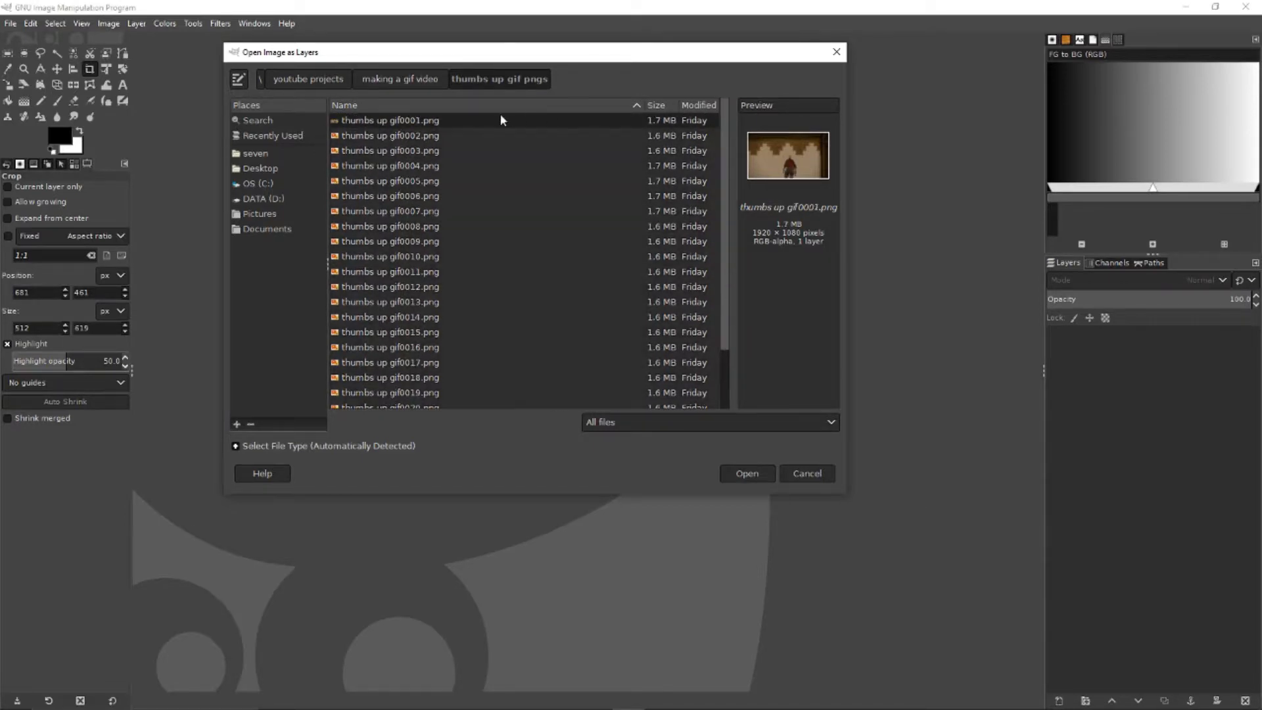
pyautogui.moveTo(726, 188); pyautogui.dragTo(739, 307)
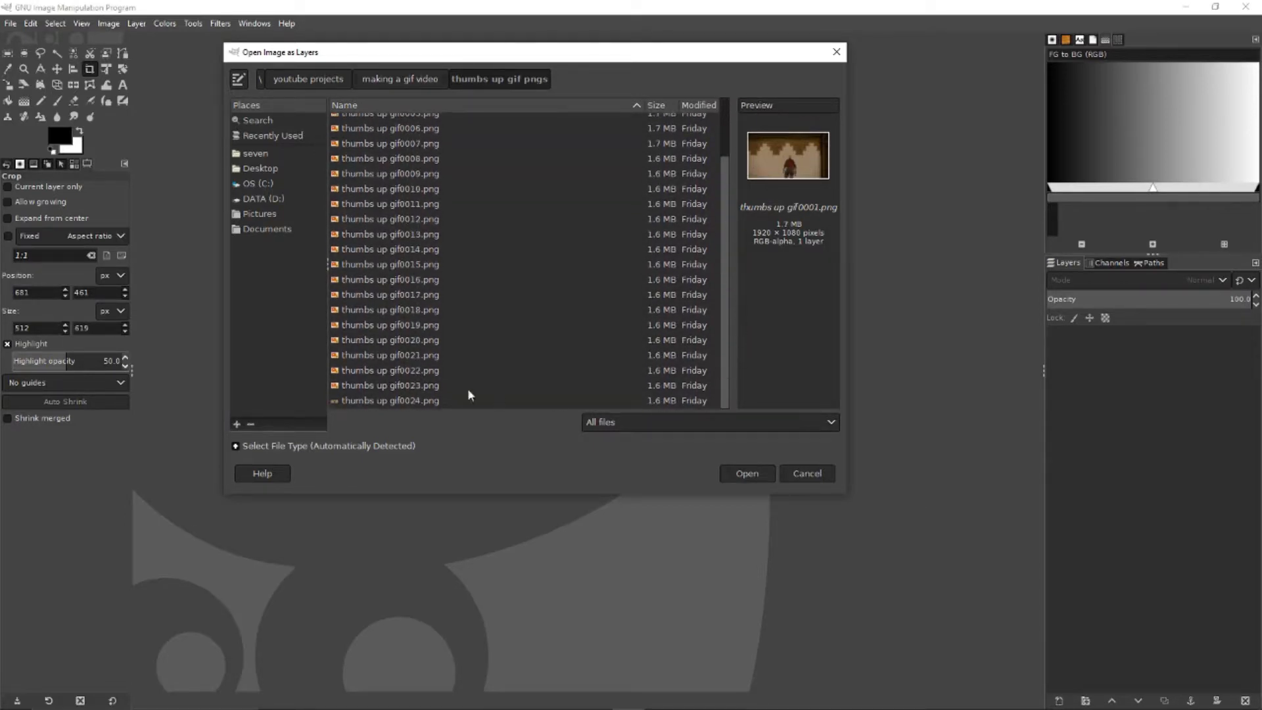
pyautogui.keyDown('shift'); pyautogui.click(450, 403); pyautogui.keyUp('shift')
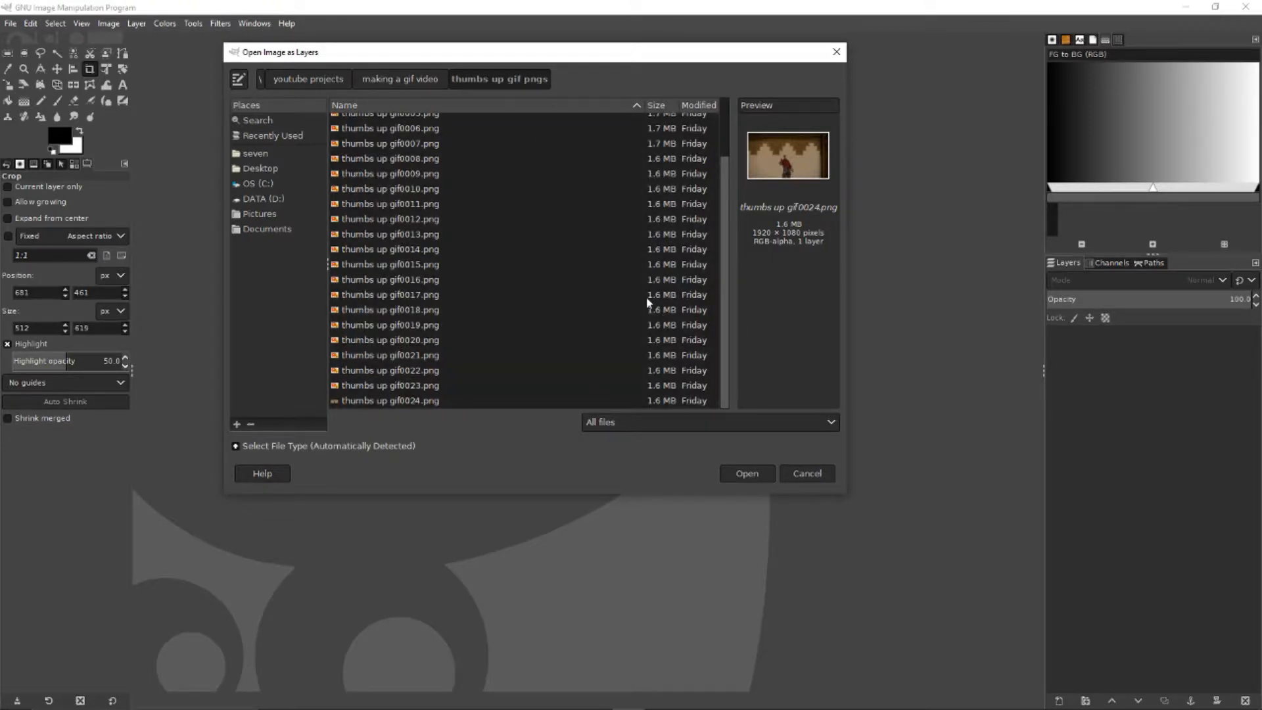
pyautogui.click(742, 473)
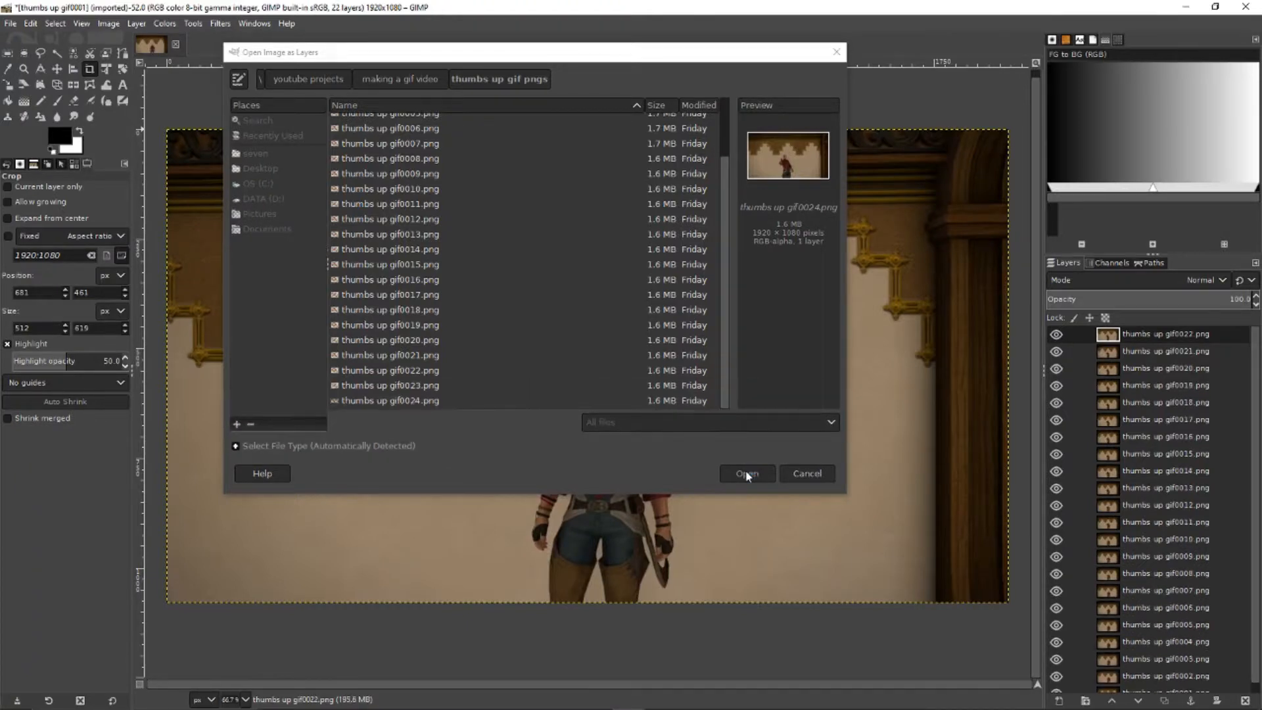
# Step: Isolate the frame layers one after another down the stack and back up, leaving only thumbs up gif0024.png visible
pyautogui.keyDown('shift'); pyautogui.click(1056, 335); pyautogui.keyUp('shift')
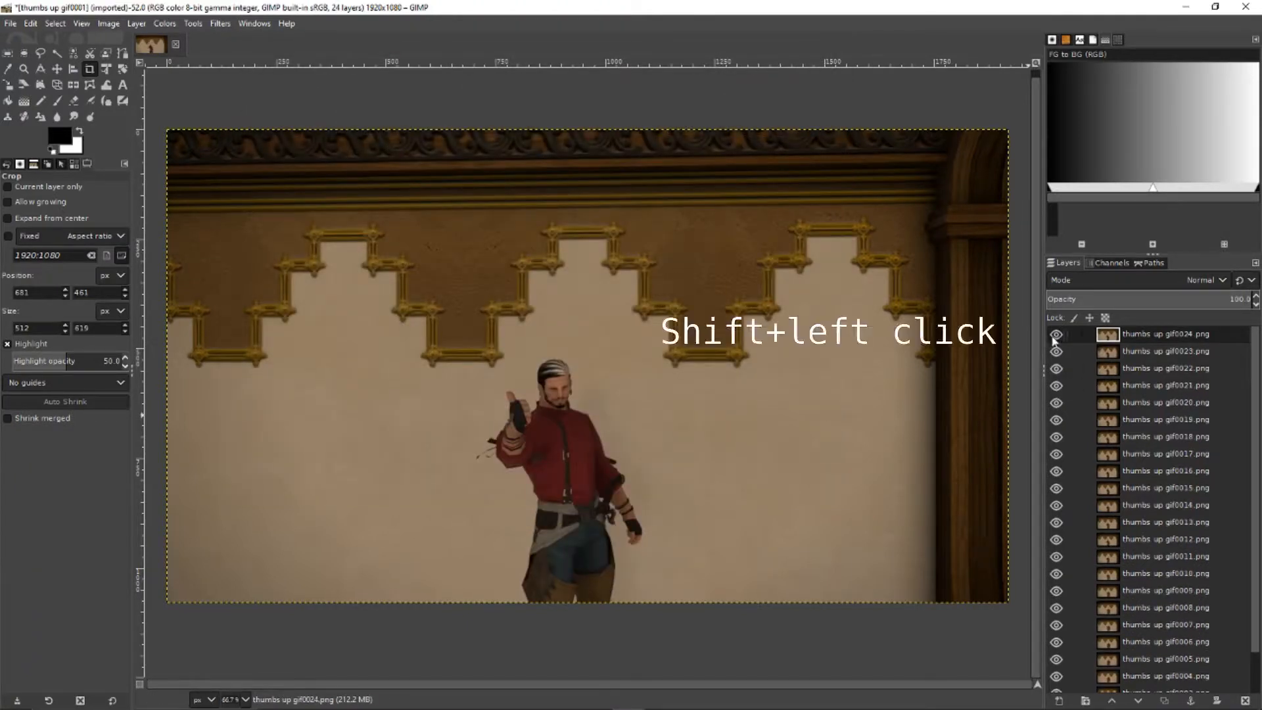
pyautogui.keyDown('shift'); pyautogui.click(1056, 334); pyautogui.keyUp('shift')
pyautogui.keyDown('shift'); pyautogui.click(1056, 351); pyautogui.keyUp('shift')
pyautogui.keyDown('shift'); pyautogui.click(1056, 368); pyautogui.keyUp('shift')
pyautogui.keyDown('shift'); pyautogui.click(1056, 386); pyautogui.keyUp('shift')
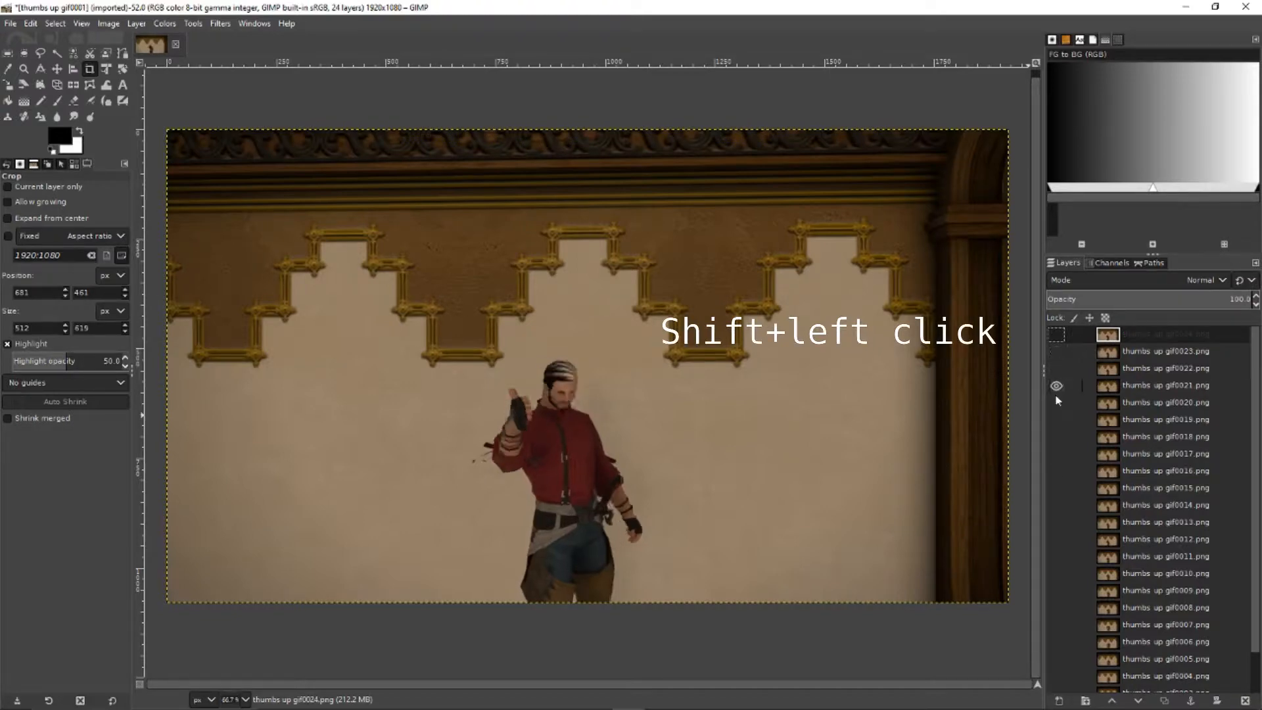
pyautogui.keyDown('shift'); pyautogui.click(1056, 402); pyautogui.keyUp('shift')
pyautogui.keyDown('shift'); pyautogui.click(1056, 420); pyautogui.keyUp('shift')
pyautogui.keyDown('shift'); pyautogui.click(1056, 437); pyautogui.keyUp('shift')
pyautogui.keyDown('shift'); pyautogui.click(1056, 454); pyautogui.keyUp('shift')
pyautogui.keyDown('shift'); pyautogui.click(1056, 487); pyautogui.keyUp('shift')
pyautogui.keyDown('shift'); pyautogui.click(1056, 505); pyautogui.keyUp('shift')
pyautogui.keyDown('shift'); pyautogui.click(1055, 522); pyautogui.keyUp('shift')
pyautogui.keyDown('shift'); pyautogui.click(1056, 556); pyautogui.keyUp('shift')
pyautogui.keyDown('shift'); pyautogui.click(1056, 591); pyautogui.keyUp('shift')
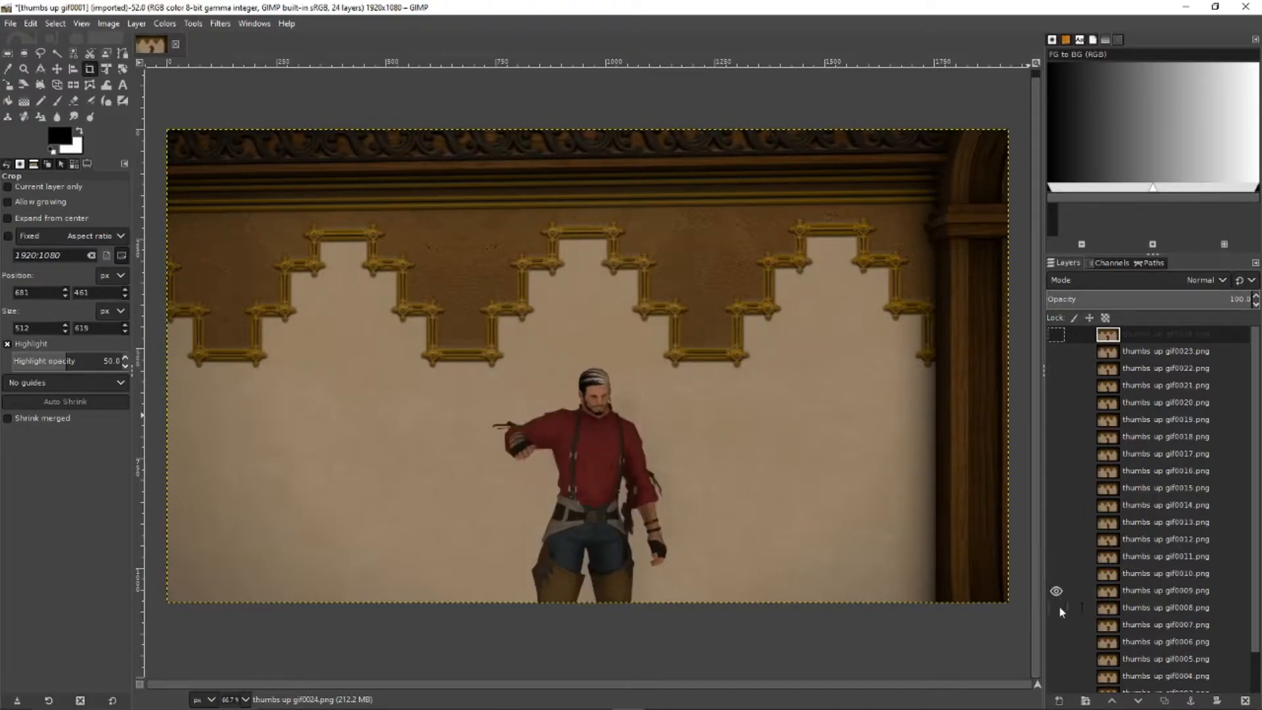
pyautogui.keyDown('shift'); pyautogui.click(1056, 625); pyautogui.keyUp('shift')
pyautogui.keyDown('shift'); pyautogui.click(1056, 659); pyautogui.keyUp('shift')
pyautogui.keyDown('shift'); pyautogui.click(1058, 679); pyautogui.keyUp('shift')
pyautogui.scroll(-1, 1066, 591)
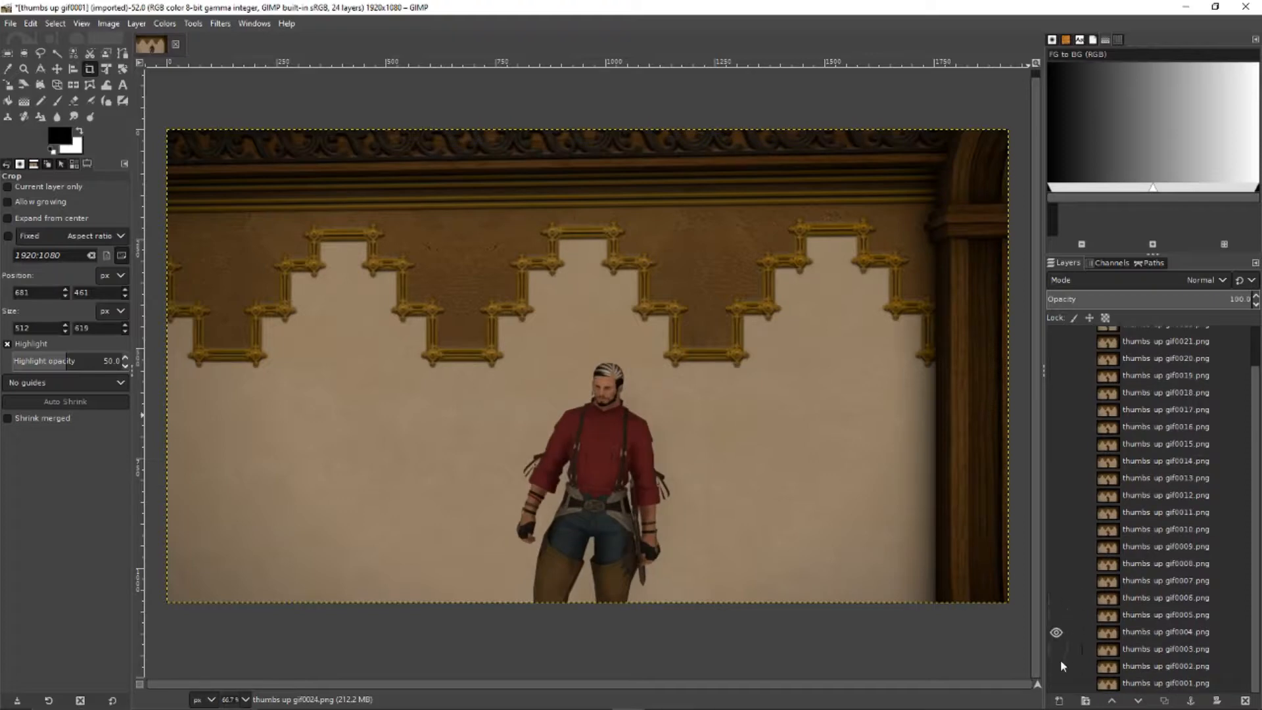
pyautogui.keyDown('shift'); pyautogui.click(1059, 664); pyautogui.keyUp('shift')
pyautogui.keyDown('shift'); pyautogui.click(1057, 581); pyautogui.keyUp('shift')
pyautogui.keyDown('shift'); pyautogui.click(1057, 495); pyautogui.keyUp('shift')
pyautogui.keyDown('shift'); pyautogui.click(1057, 444); pyautogui.keyUp('shift')
pyautogui.keyDown('shift'); pyautogui.click(1058, 392); pyautogui.keyUp('shift')
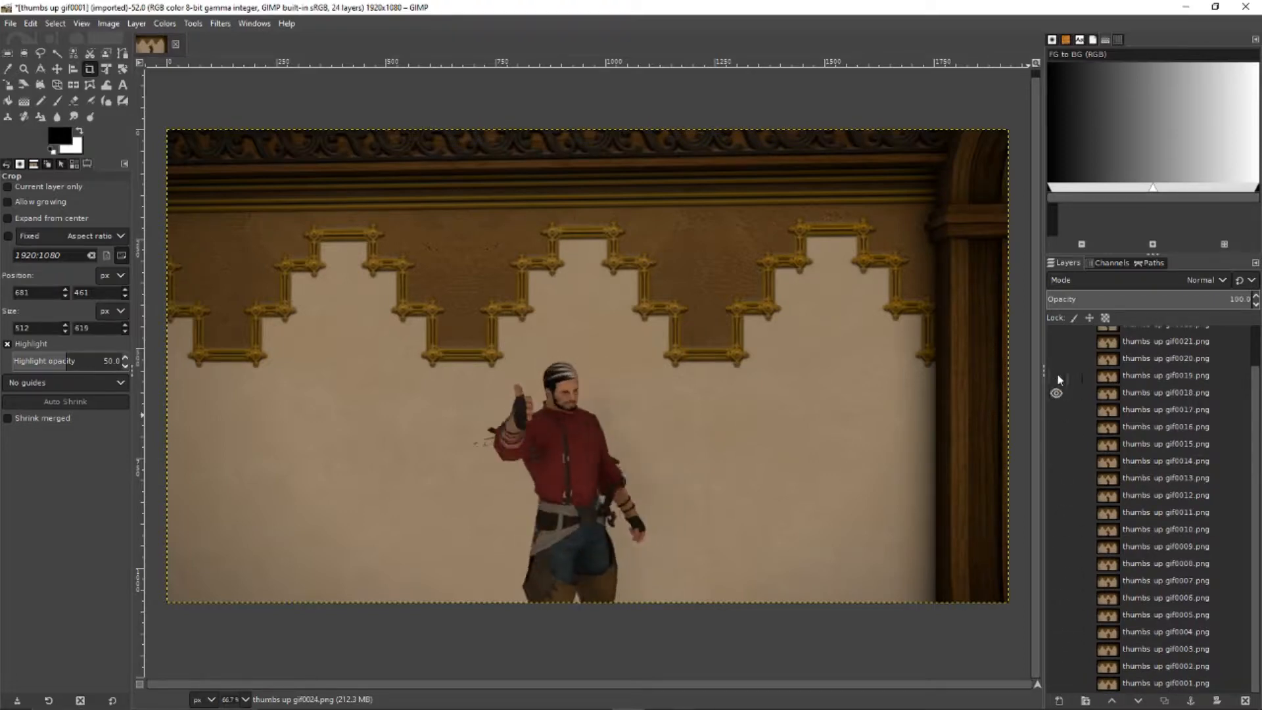
pyautogui.keyDown('shift'); pyautogui.click(1058, 358); pyautogui.keyUp('shift')
pyautogui.scroll(1, 1059, 368)
pyautogui.keyDown('shift'); pyautogui.click(1056, 335); pyautogui.keyUp('shift')
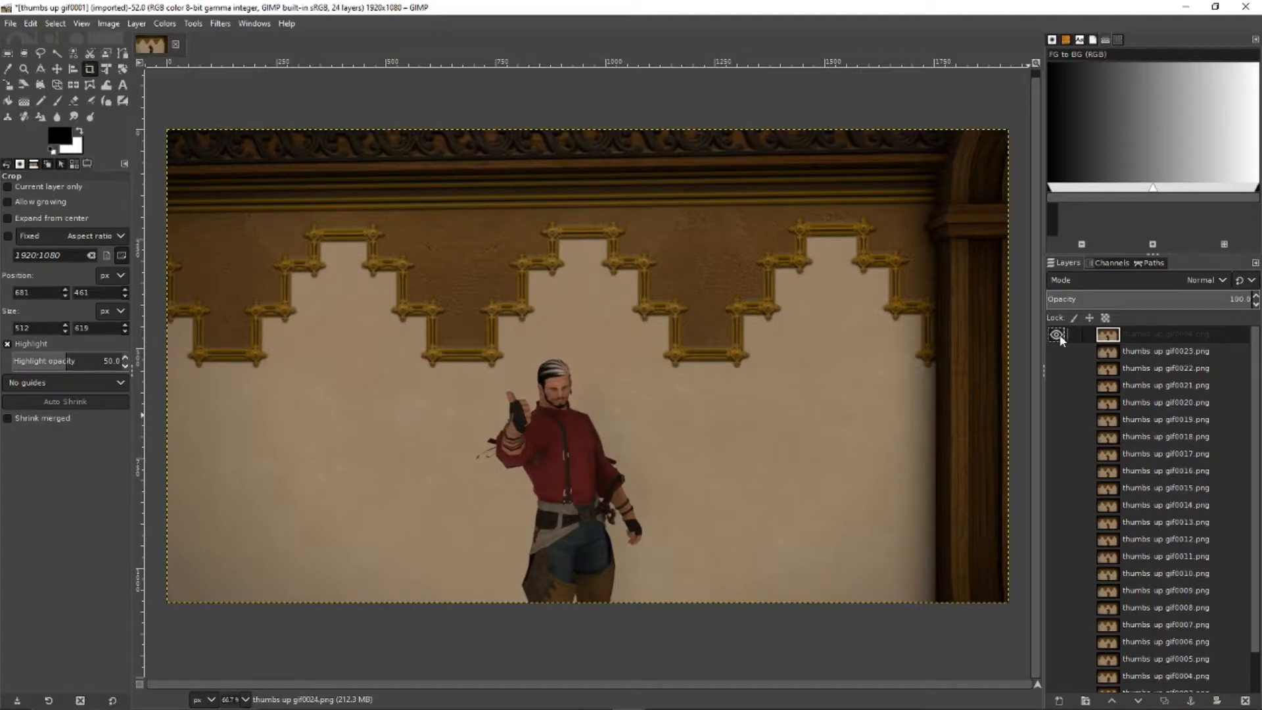
# Step: Show all frame layers again and draw a 506 × 630 px crop area at 687, 450 around the character
pyautogui.keyDown('shift'); pyautogui.click(1057, 335); pyautogui.keyUp('shift')
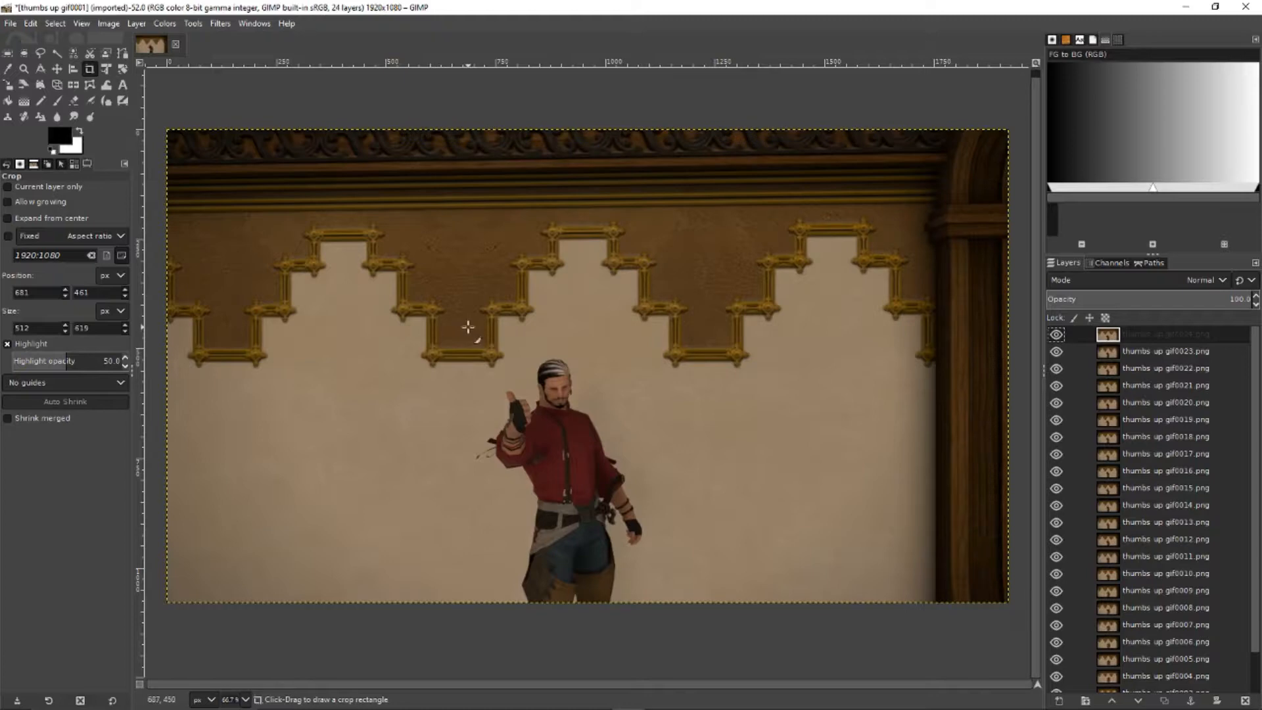
pyautogui.moveTo(468, 327)
pyautogui.mouseDown()
pyautogui.moveTo(608, 569)
pyautogui.moveTo(665, 614)
pyautogui.moveTo(689, 611)
pyautogui.mouseUp()
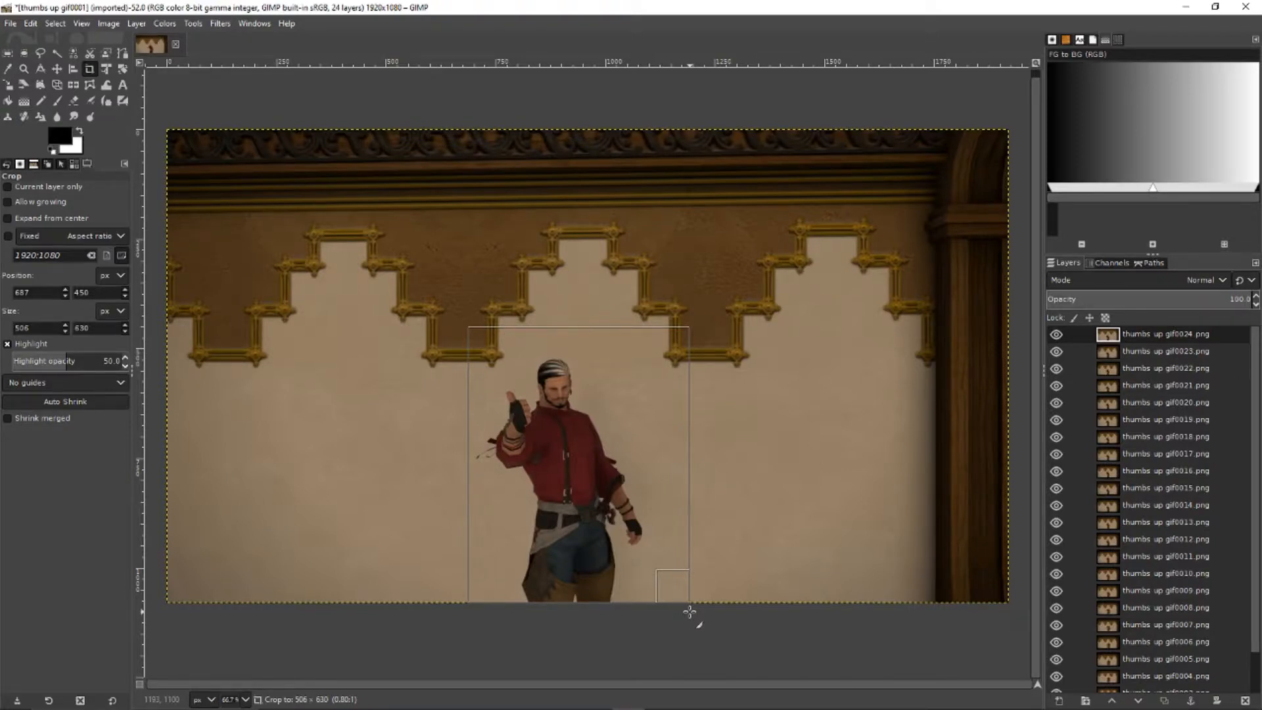
pyautogui.moveTo(690, 613); pyautogui.dragTo(690, 612)
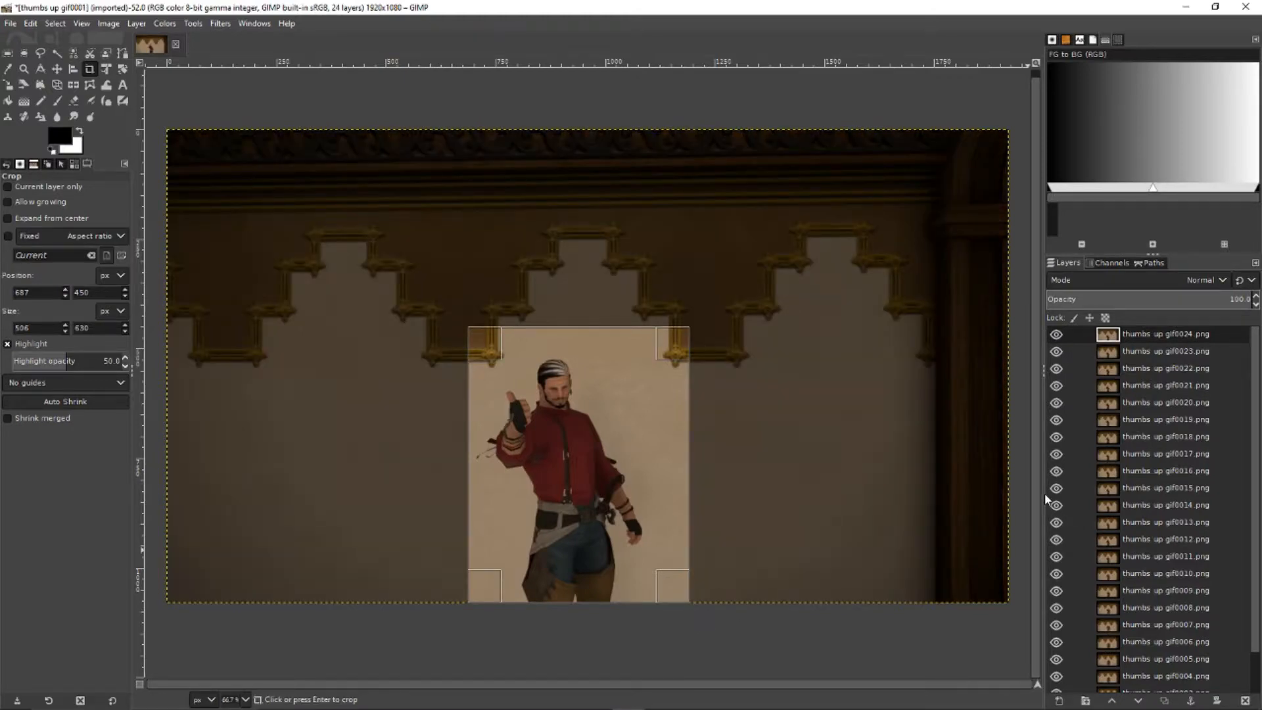
# Step: Isolate sample frames down the stack and back up to examine the character's fit in the crop area, ending with all layers visible
pyautogui.keyDown('shift'); pyautogui.click(1057, 368); pyautogui.keyUp('shift')
pyautogui.keyDown('shift'); pyautogui.click(1056, 403); pyautogui.keyUp('shift')
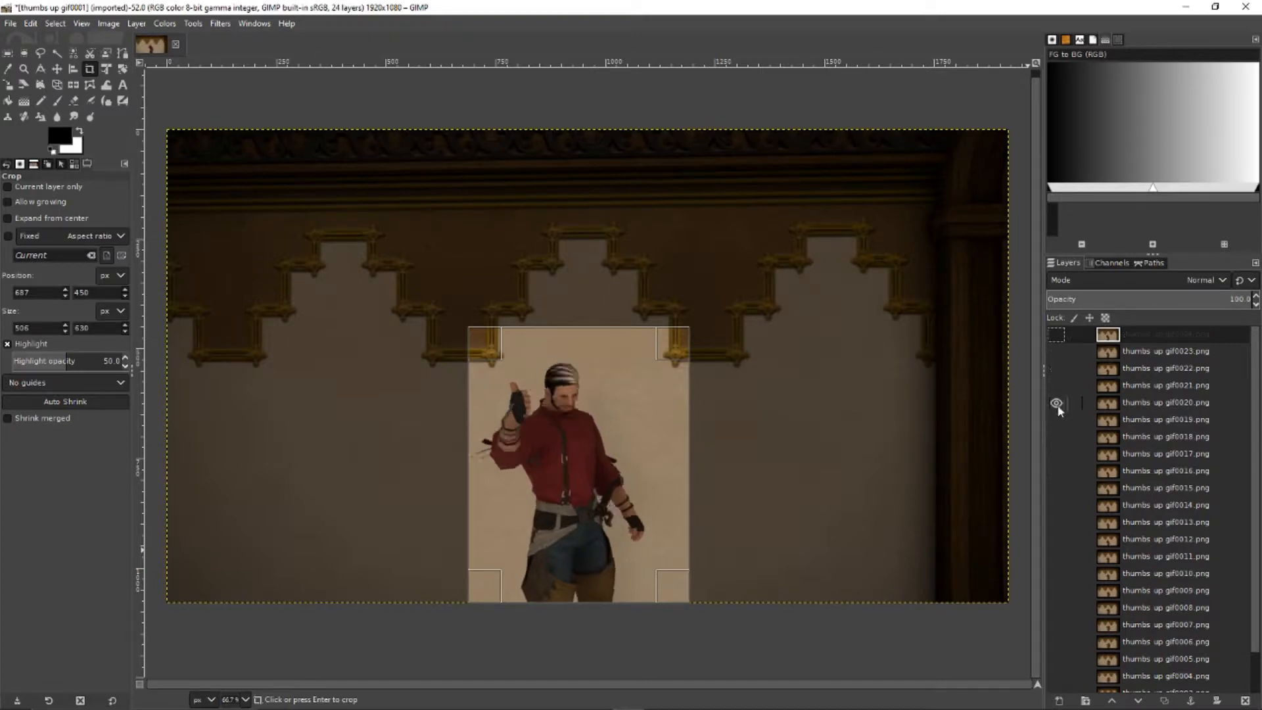
pyautogui.keyDown('shift'); pyautogui.click(1056, 455); pyautogui.keyUp('shift')
pyautogui.keyDown('shift'); pyautogui.click(1056, 505); pyautogui.keyUp('shift')
pyautogui.keyDown('shift'); pyautogui.click(1052, 540); pyautogui.keyUp('shift')
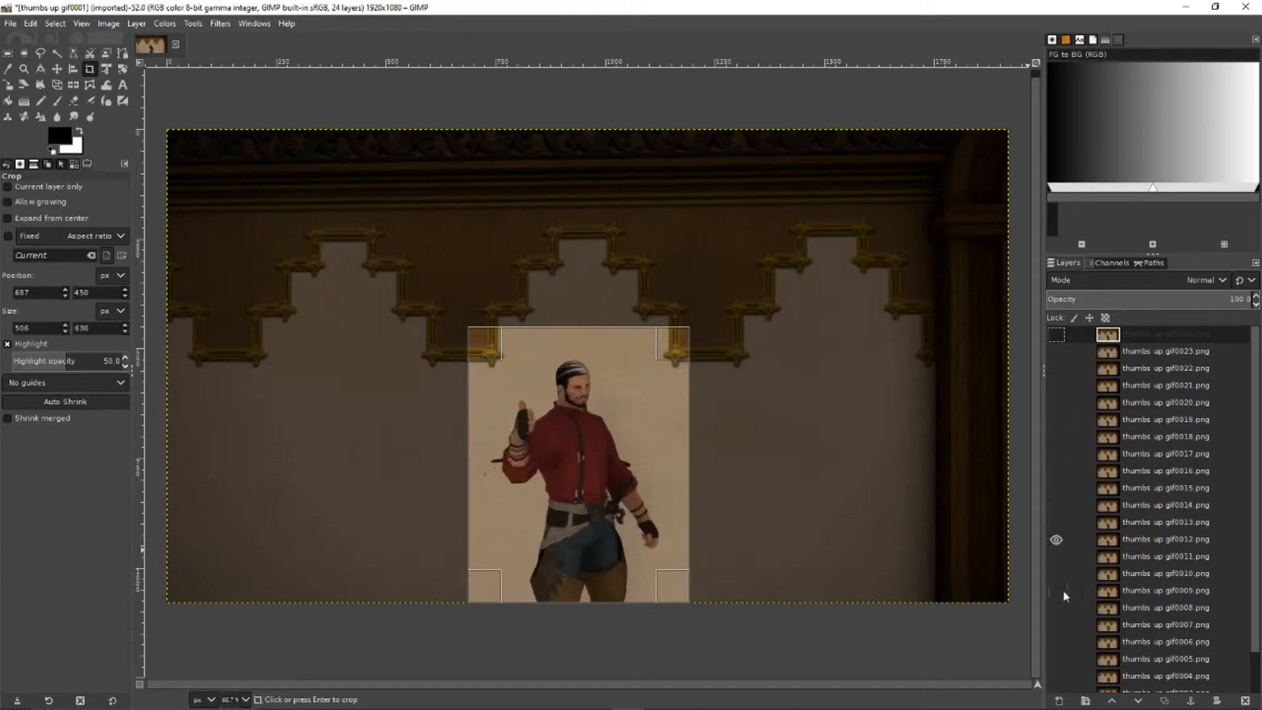
pyautogui.keyDown('shift'); pyautogui.click(1062, 590); pyautogui.keyUp('shift')
pyautogui.keyDown('shift'); pyautogui.click(1058, 642); pyautogui.keyUp('shift')
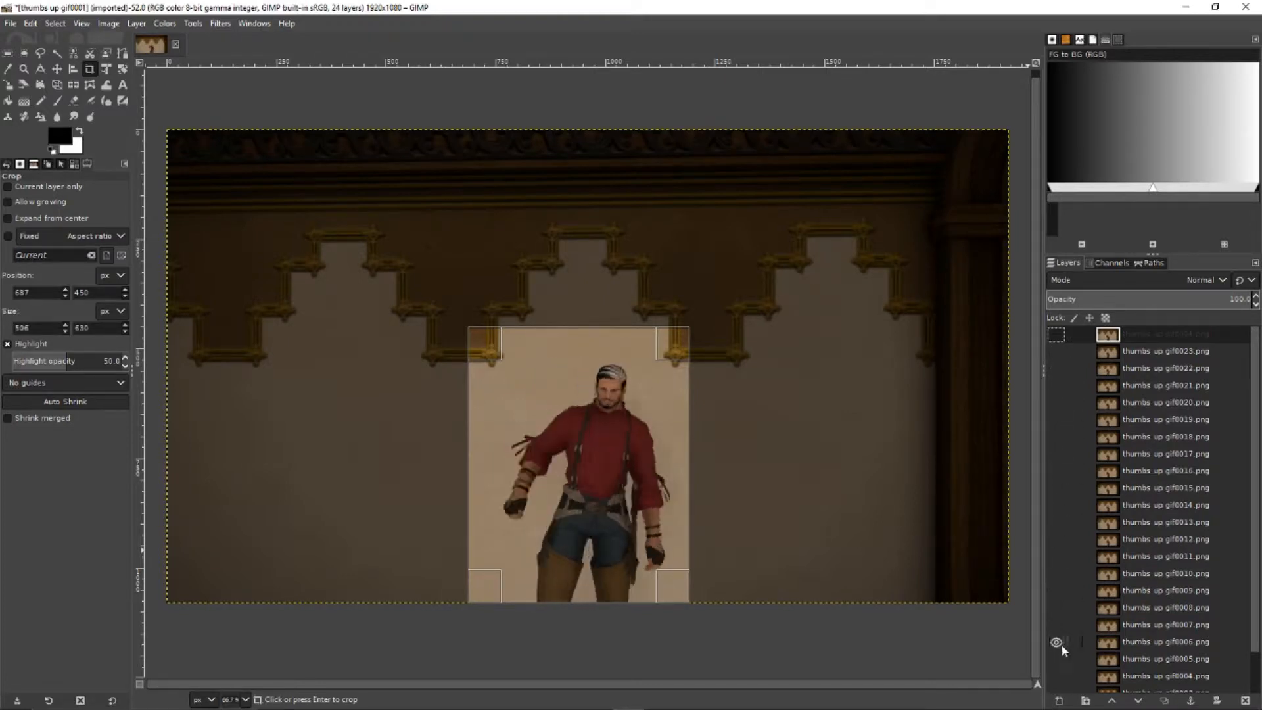
pyautogui.scroll(-1, 1067, 632)
pyautogui.keyDown('shift'); pyautogui.click(1057, 683); pyautogui.keyUp('shift')
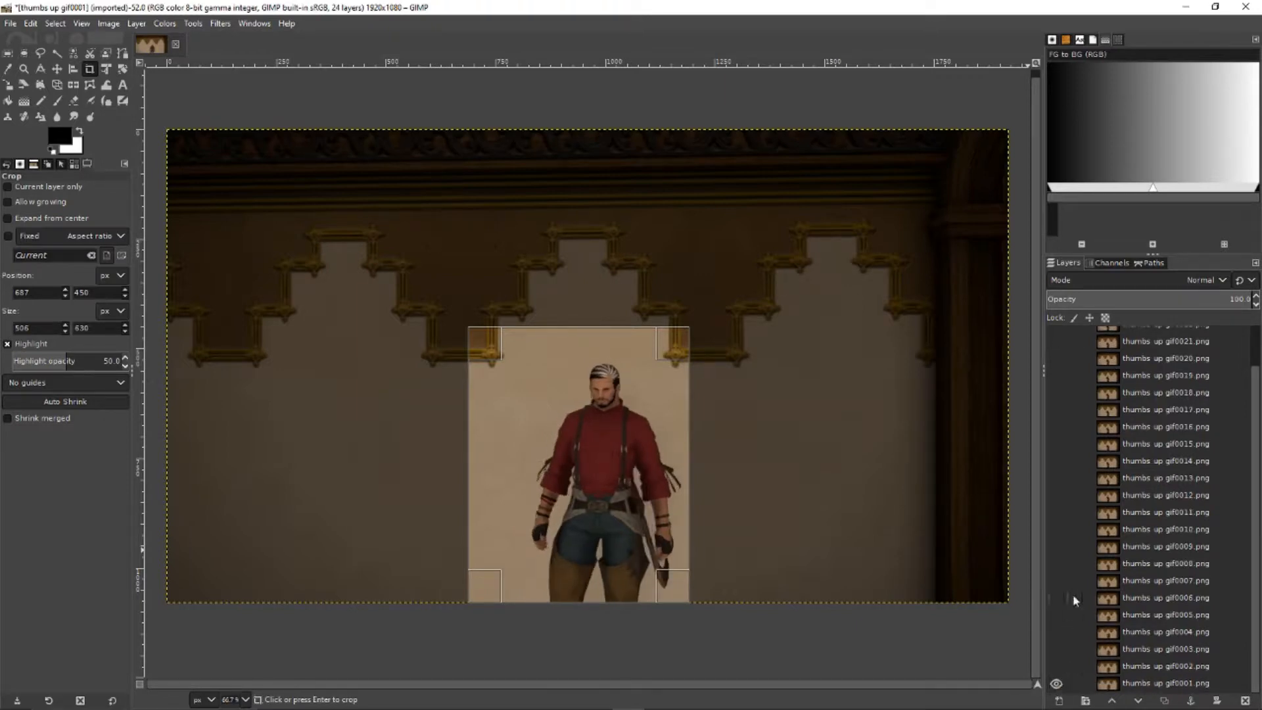
pyautogui.keyDown('shift'); pyautogui.click(1058, 649); pyautogui.keyUp('shift')
pyautogui.keyDown('shift'); pyautogui.click(1054, 563); pyautogui.keyUp('shift')
pyautogui.keyDown('shift'); pyautogui.click(1054, 478); pyautogui.keyUp('shift')
pyautogui.keyDown('shift'); pyautogui.click(1056, 444); pyautogui.keyUp('shift')
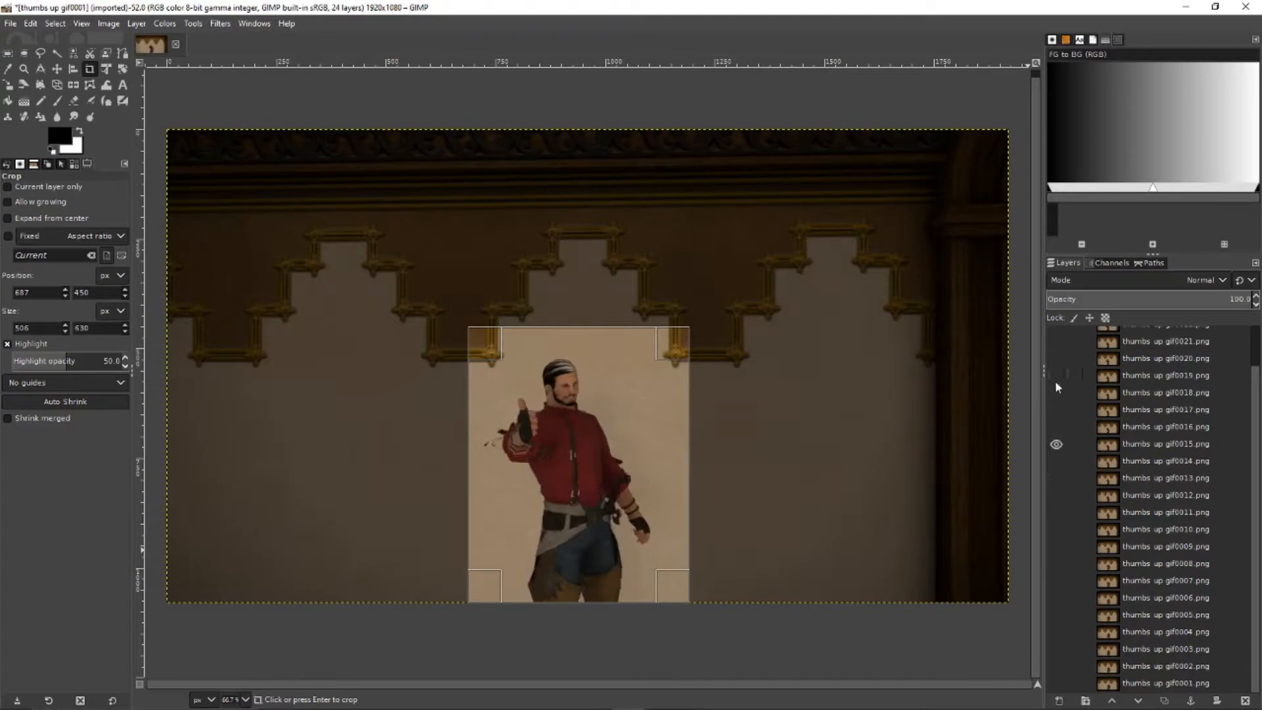
pyautogui.keyDown('shift'); pyautogui.click(1055, 377); pyautogui.keyUp('shift')
pyautogui.keyDown('shift'); pyautogui.click(1055, 341); pyautogui.keyUp('shift')
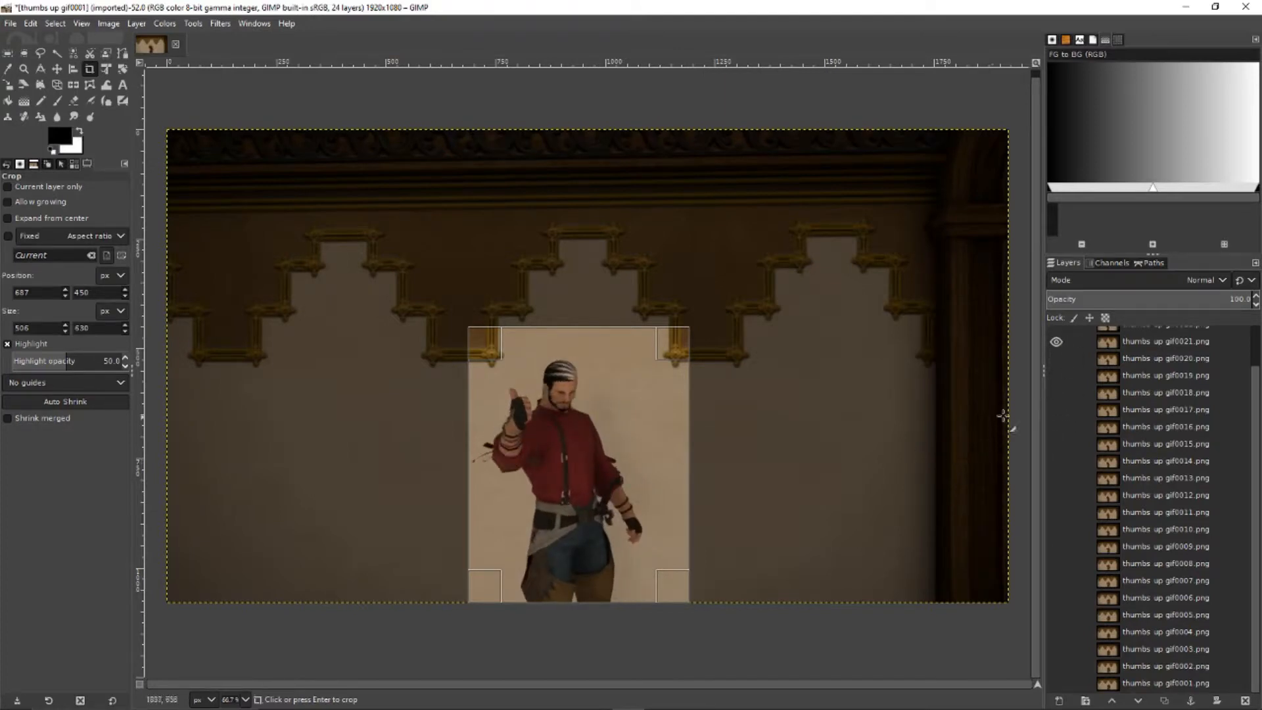
pyautogui.scroll(2, 1091, 438)
pyautogui.keyDown('shift'); pyautogui.click(1056, 336); pyautogui.keyUp('shift')
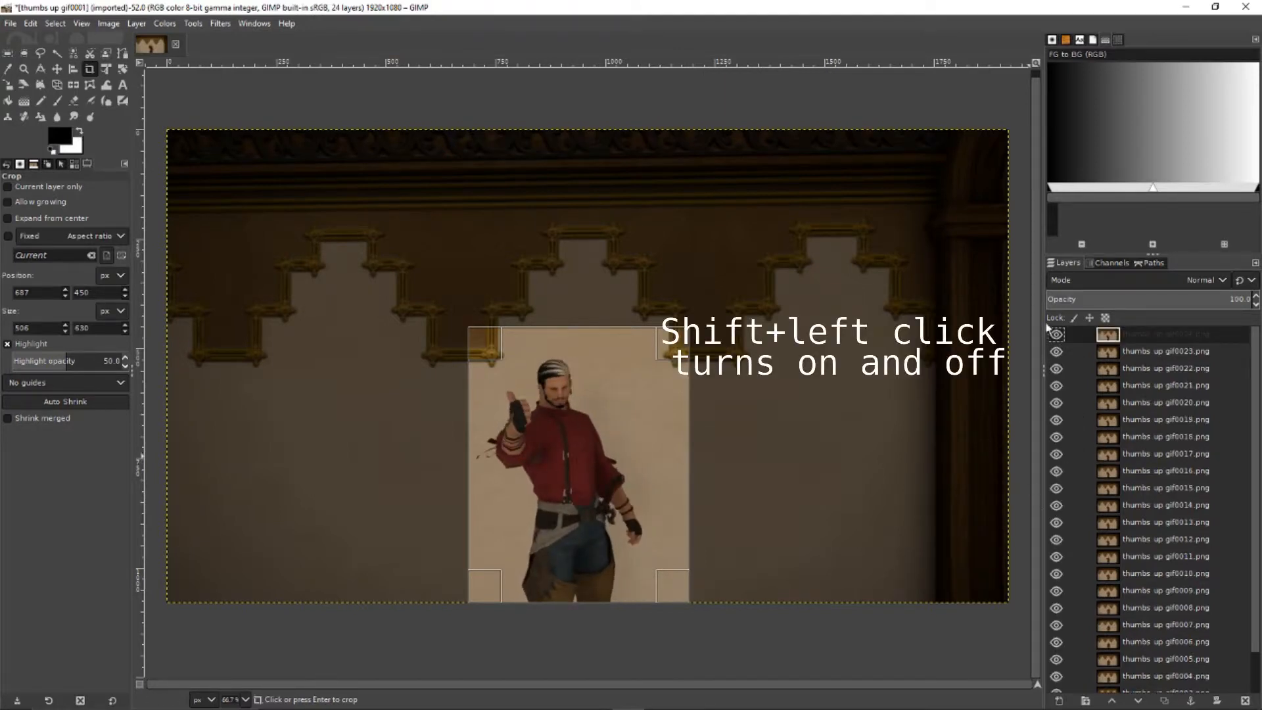
# Step: Crop the image and all its frame layers to the marked area around the character
pyautogui.click(581, 429)
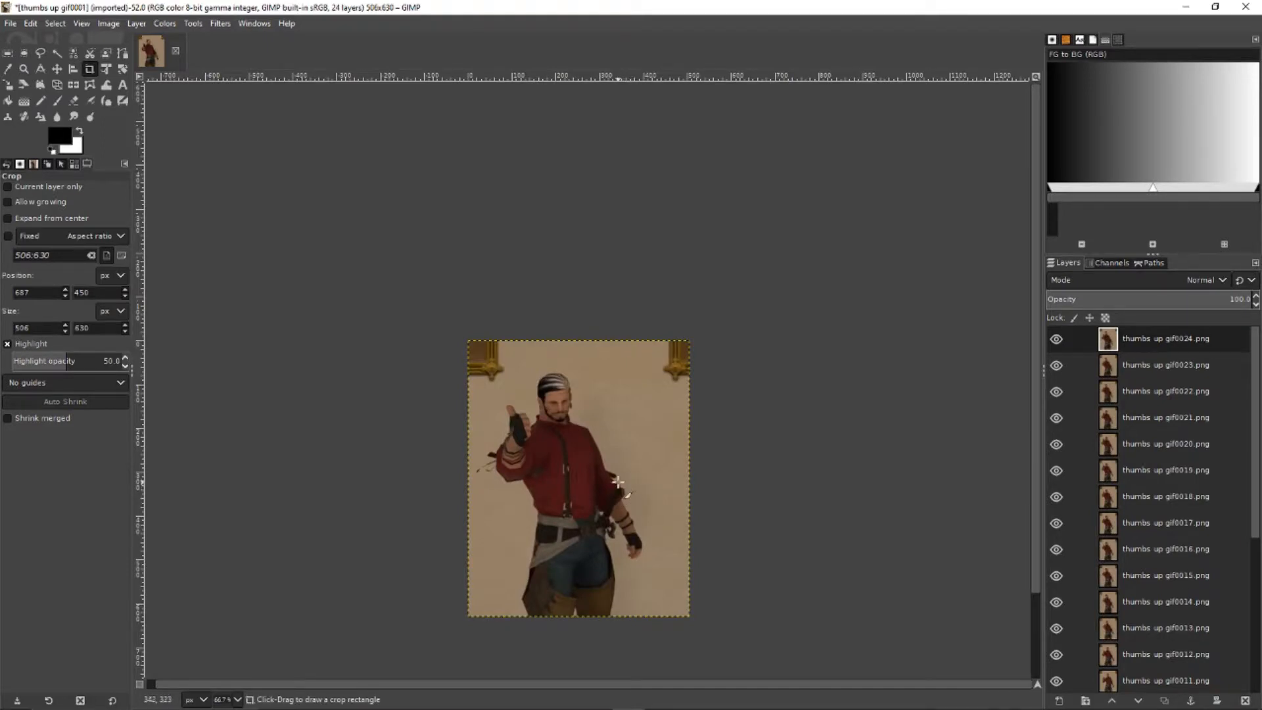
pyautogui.keyDown('ctrl'); pyautogui.scroll(3, 618, 483); pyautogui.keyUp('ctrl')
pyautogui.keyDown('ctrl'); pyautogui.scroll(-2, 566, 477); pyautogui.keyUp('ctrl')
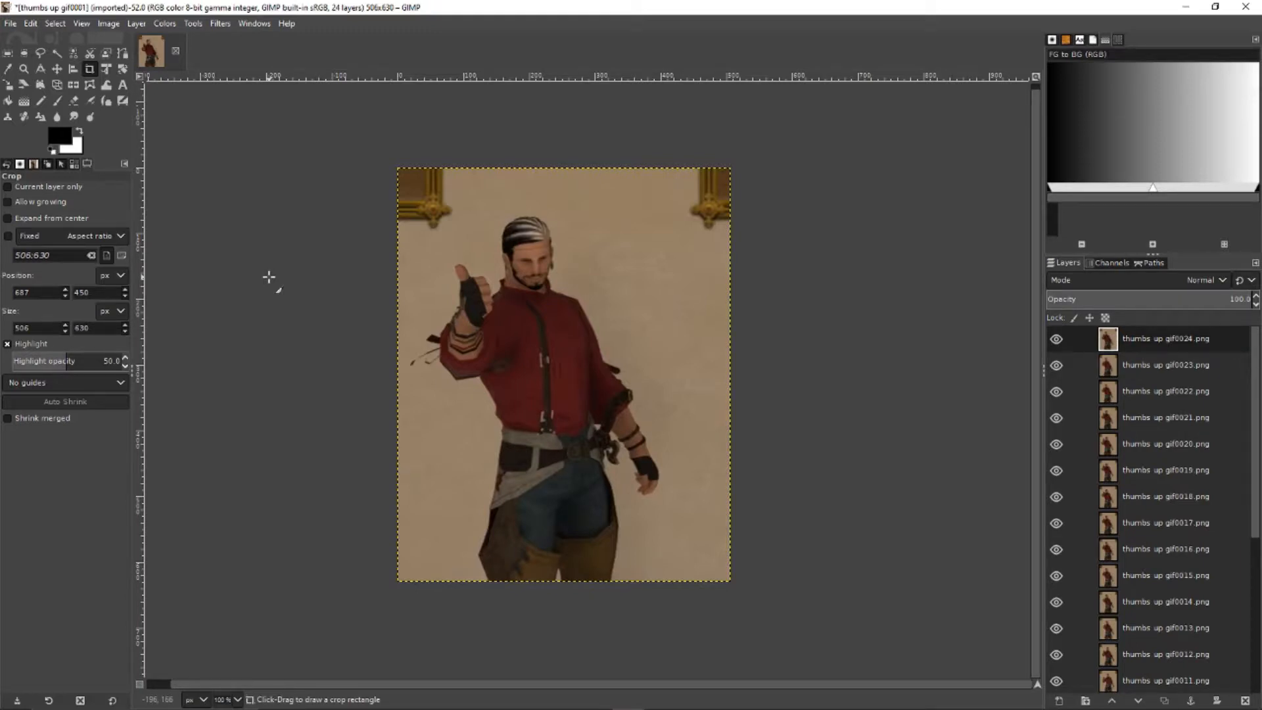
# Step: Isolate the thumbs up gif0024.png layer, then fuzzy-select and delete the beige wall around the character and between the legs
pyautogui.click(55, 54)
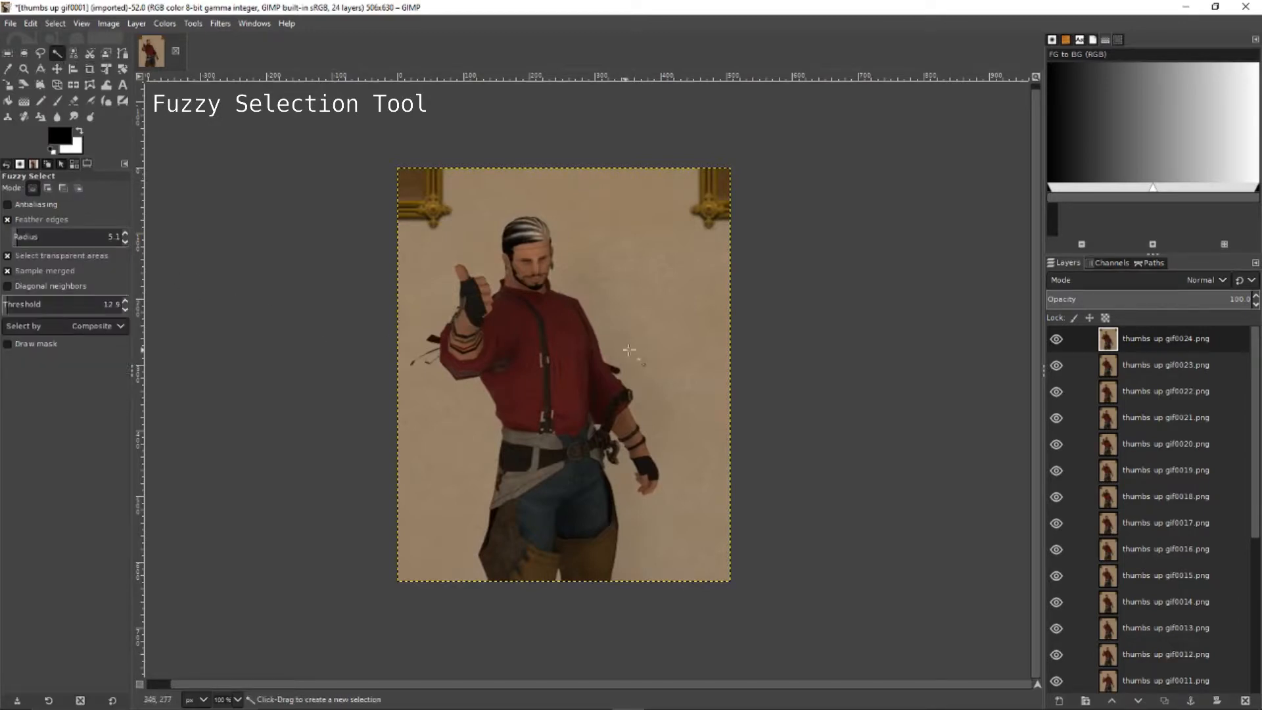
pyautogui.keyDown('shift'); pyautogui.click(1057, 339); pyautogui.keyUp('shift')
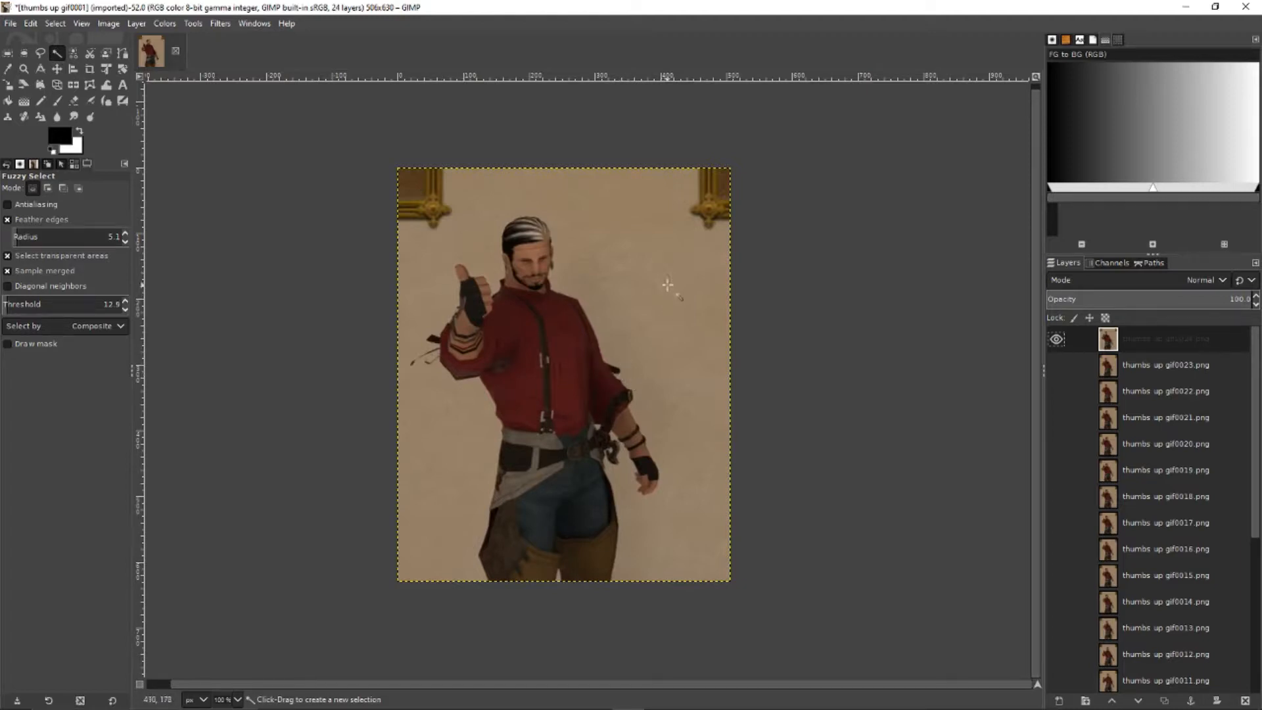
pyautogui.click(625, 313)
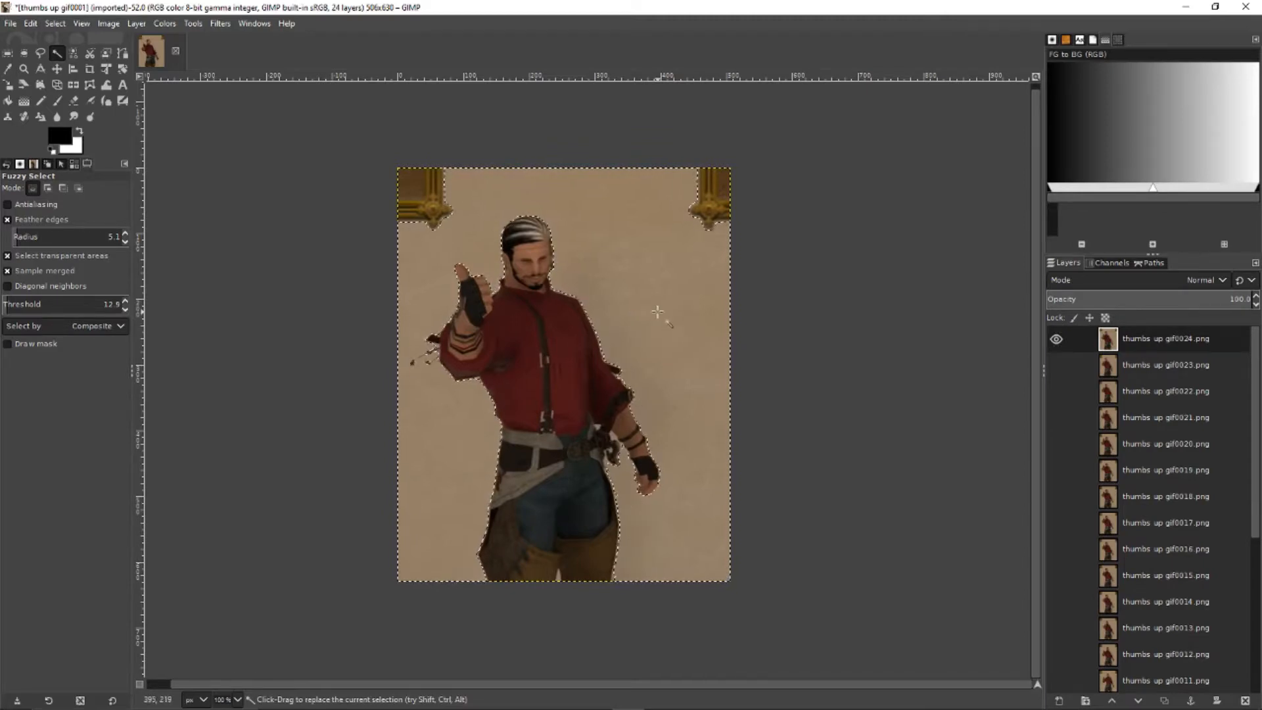
pyautogui.press('Delete')
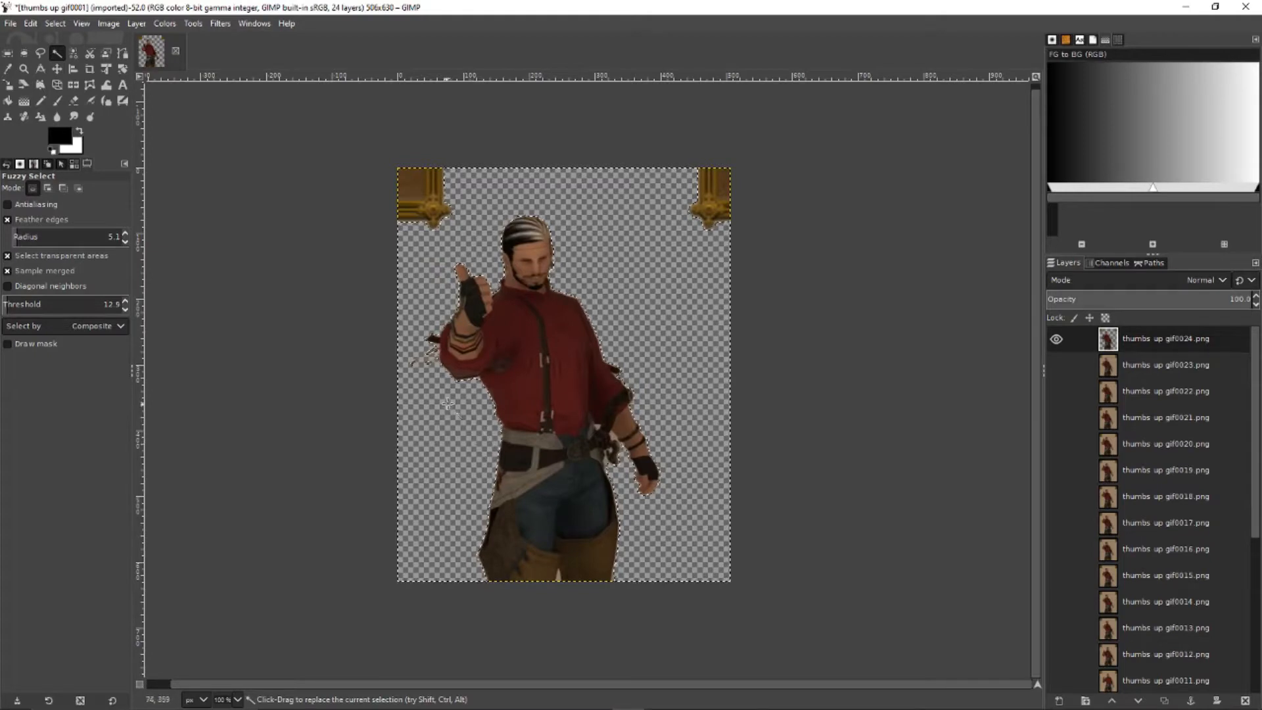
pyautogui.click(560, 578)
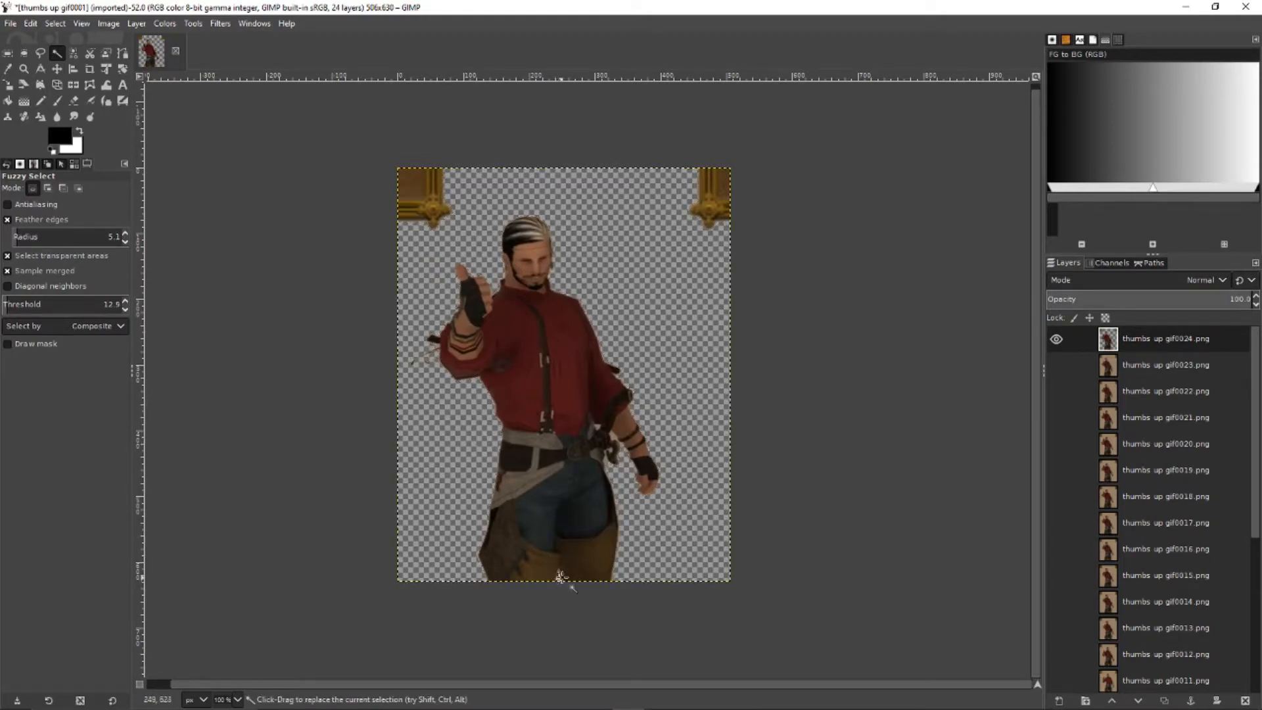
pyautogui.press('Delete')
# Step: Clean up leftover wall patches beside the belt, under the lowered arm and between the legs using fuzzy selections
pyautogui.scroll(1, 609, 460)
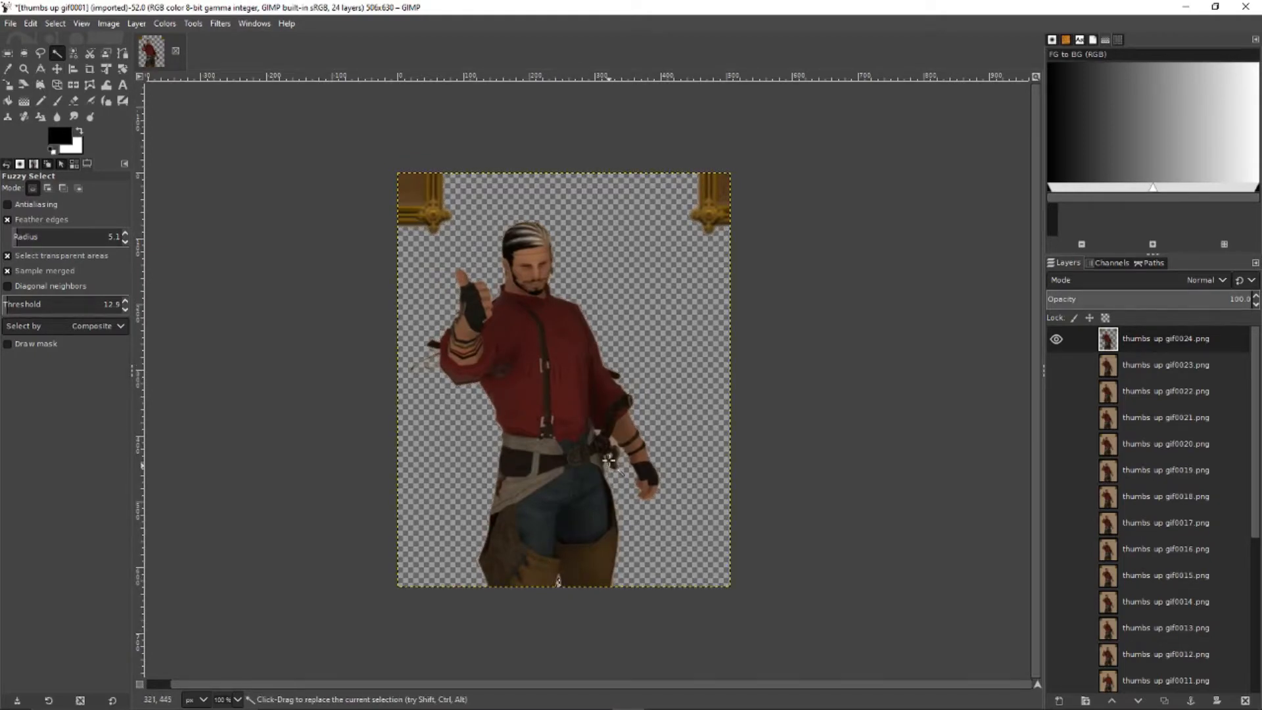
pyautogui.press('ctrl')
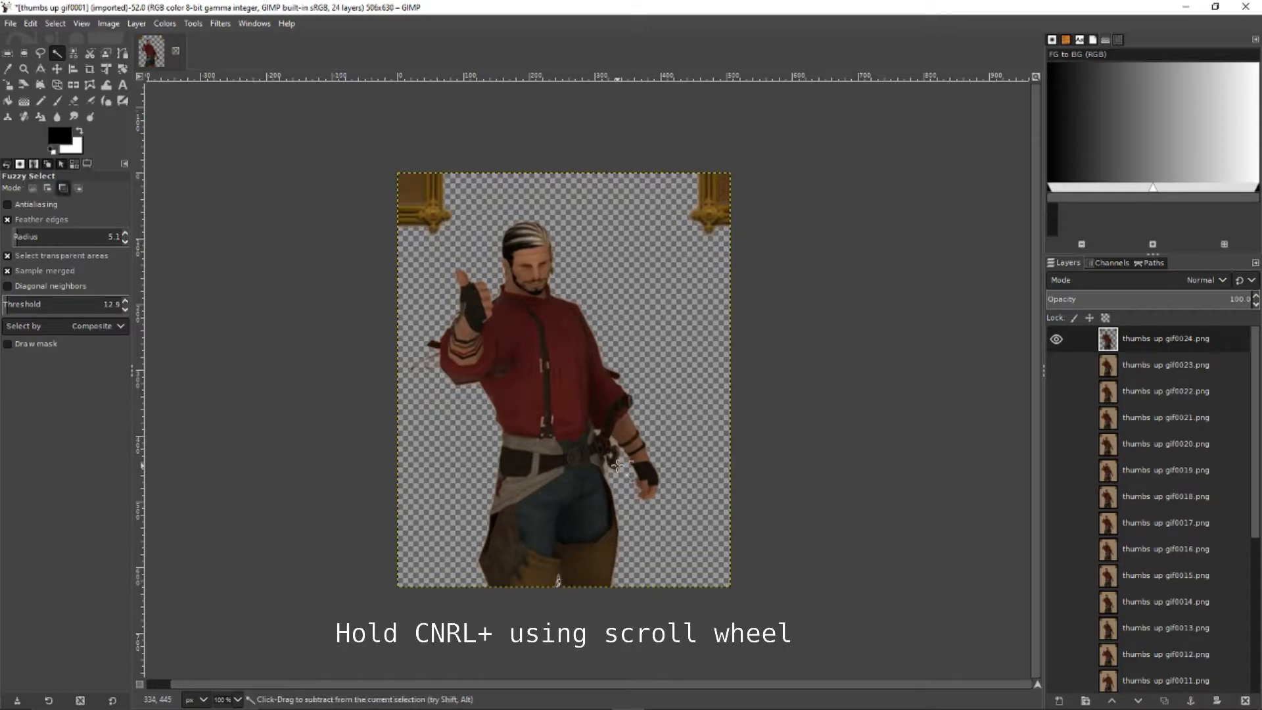
pyautogui.keyDown('ctrl'); pyautogui.scroll(4, 618, 466); pyautogui.keyUp('ctrl')
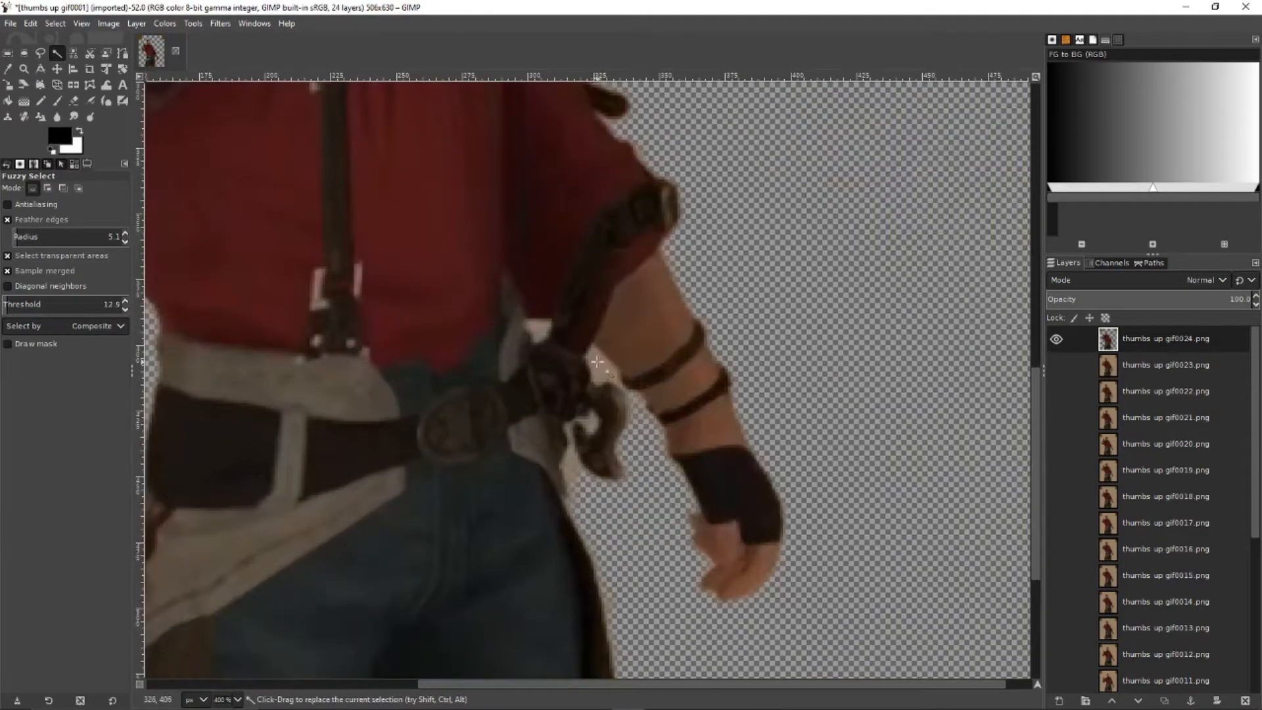
pyautogui.press('Delete')
pyautogui.click(591, 421)
pyautogui.click(539, 331)
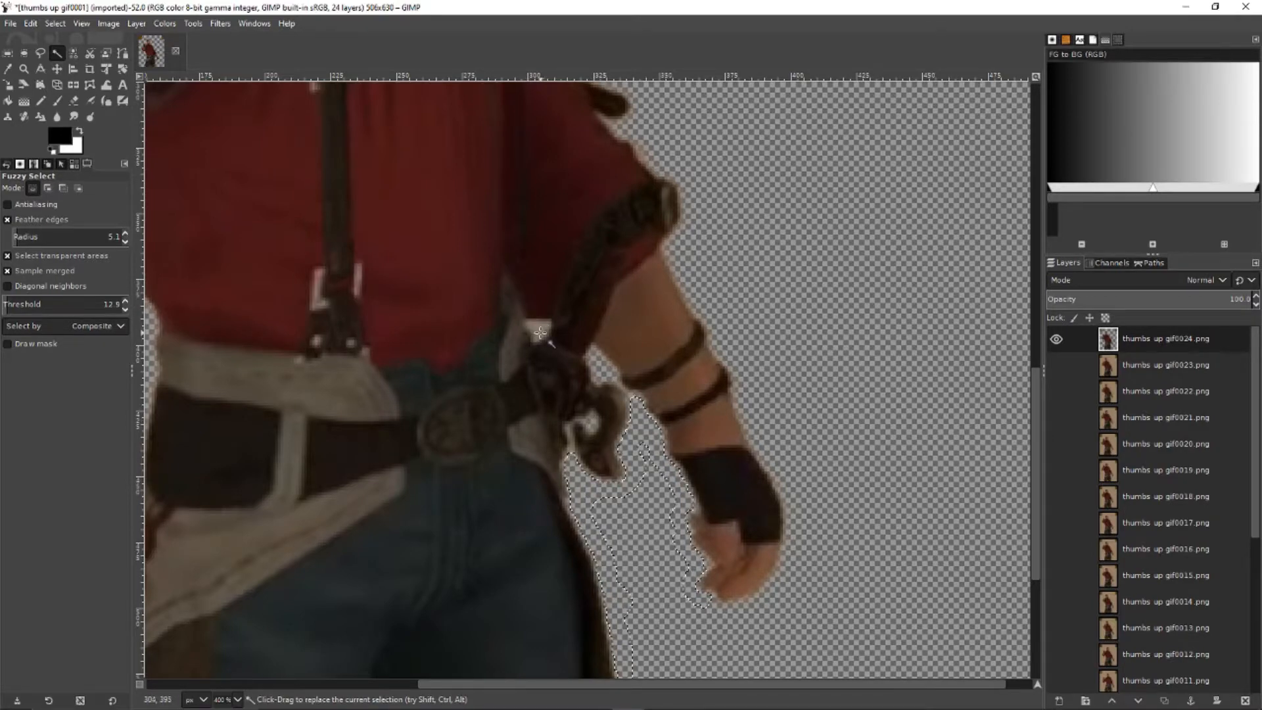
pyautogui.scroll(-5, 632, 358)
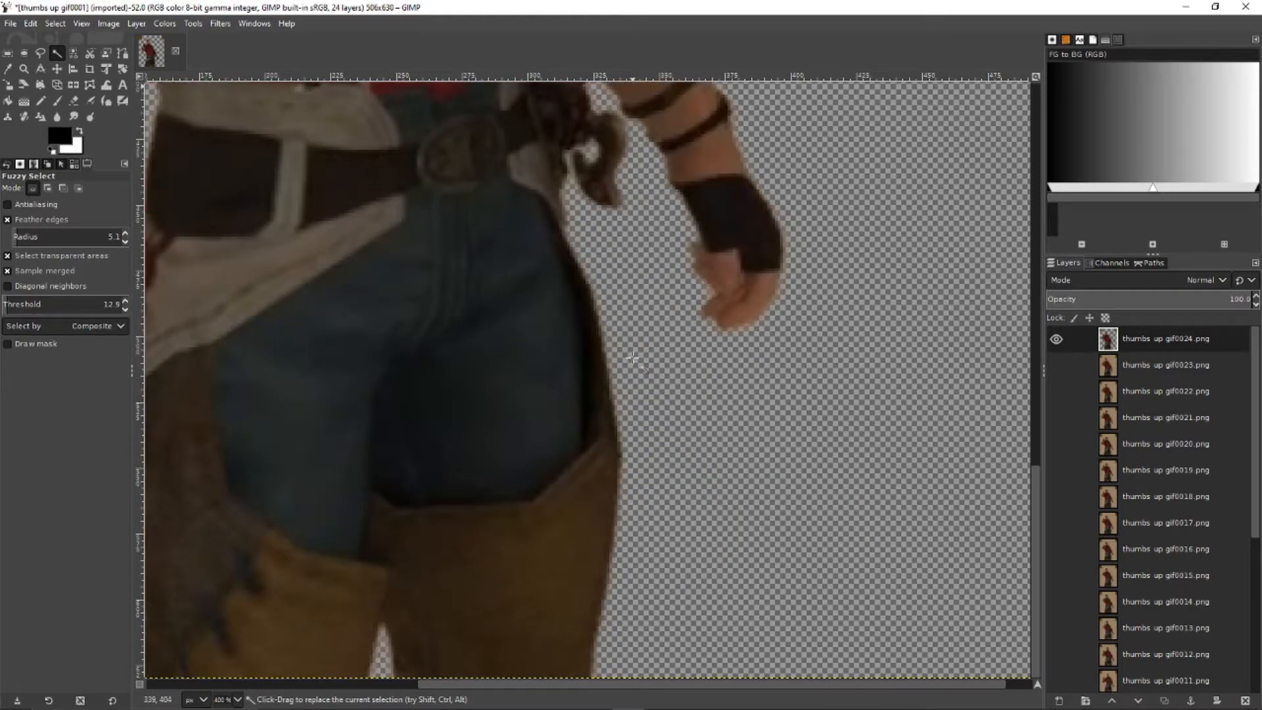
pyautogui.click(382, 651)
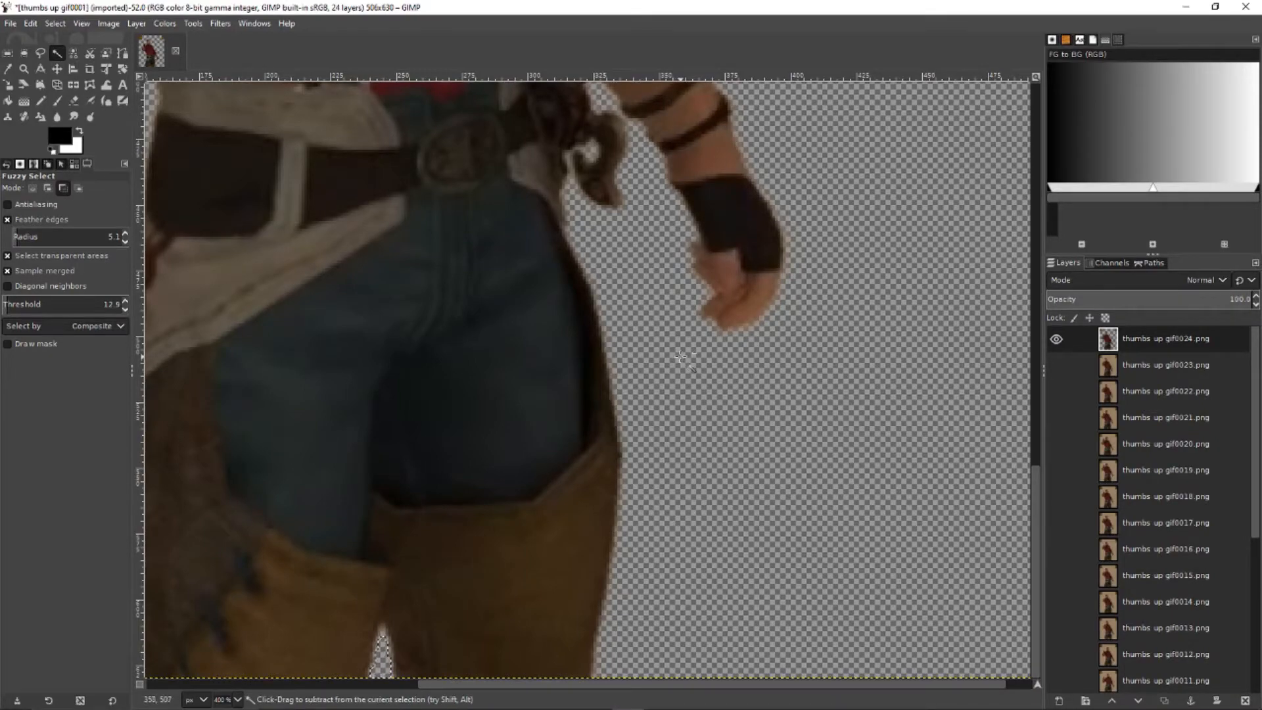
# Step: Clear the faint wall residue around the head and raised arm, and fuzzy-select the fringe along the lowered arm
pyautogui.keyDown('ctrl'); pyautogui.scroll(-3, 685, 356); pyautogui.keyUp('ctrl')
pyautogui.scroll(5, 636, 301)
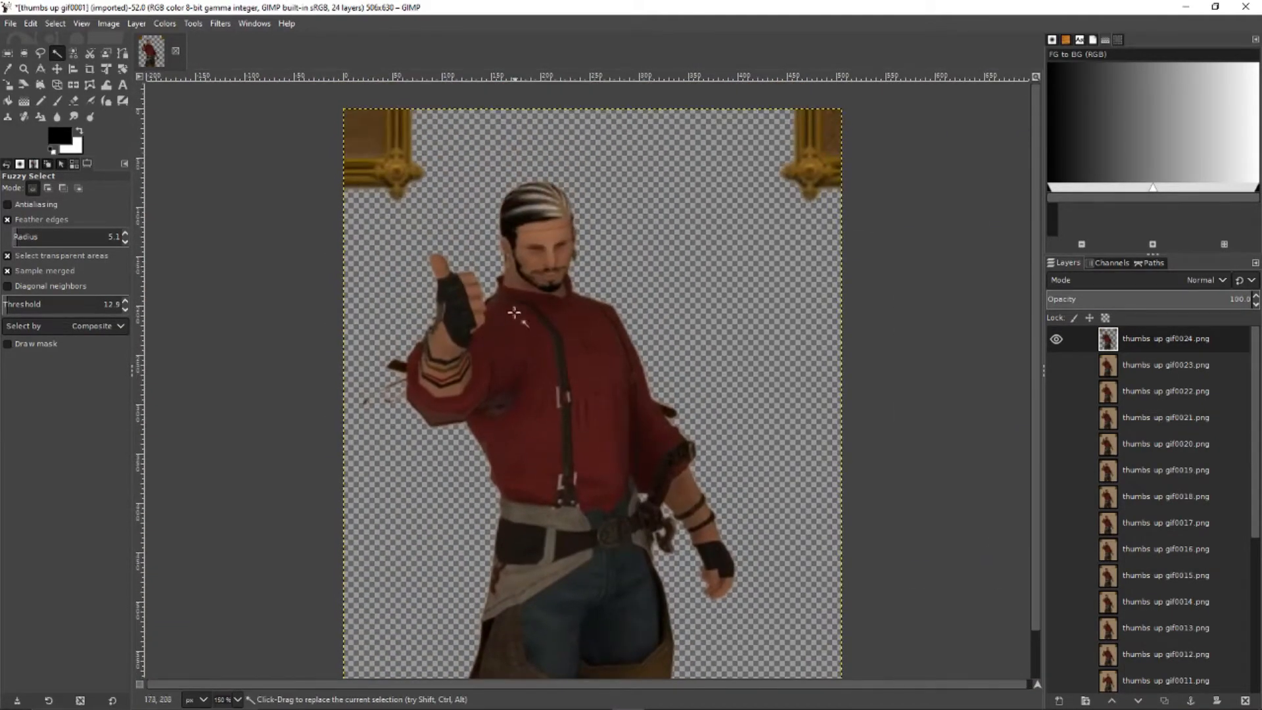
pyautogui.click(492, 279)
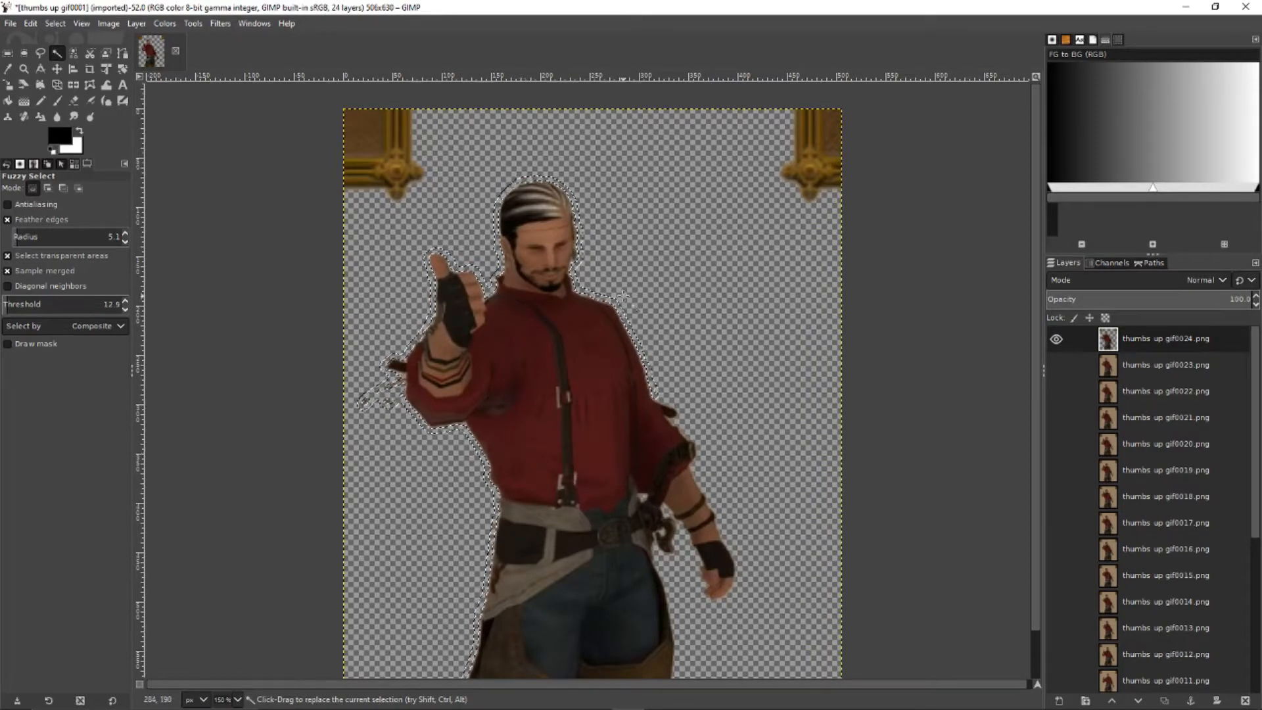
pyautogui.click(672, 418)
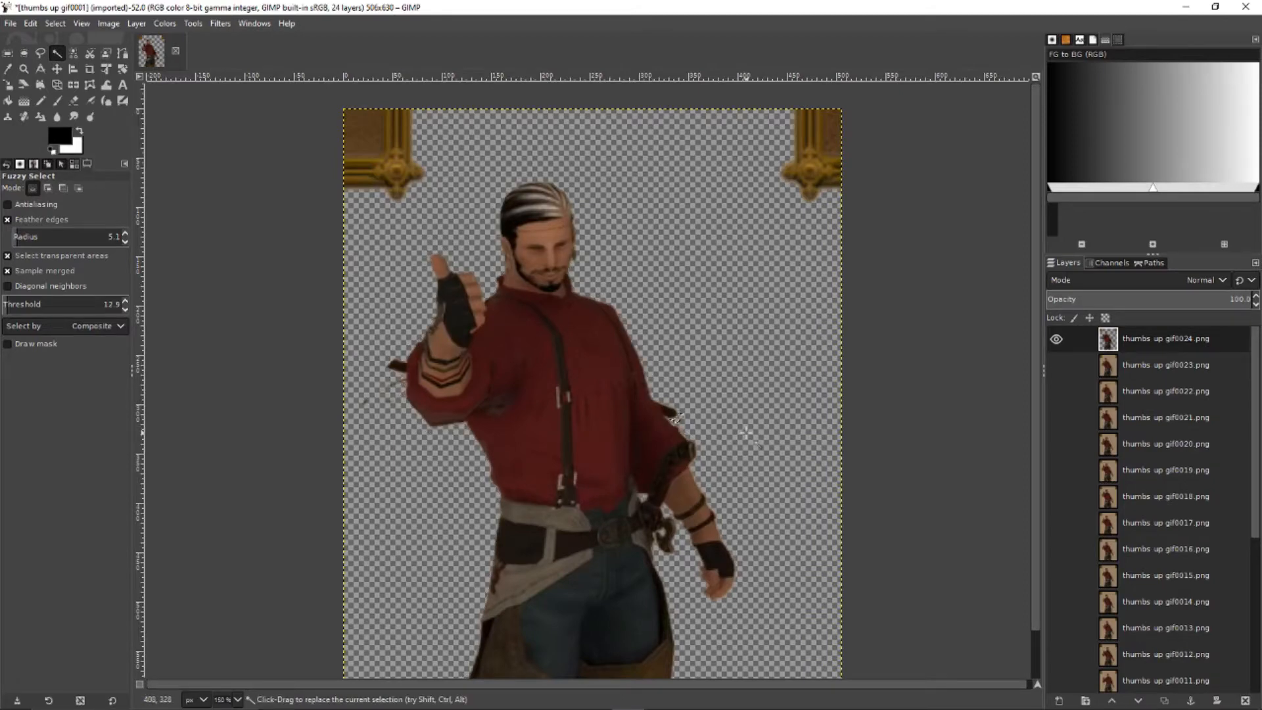
pyautogui.click(742, 421)
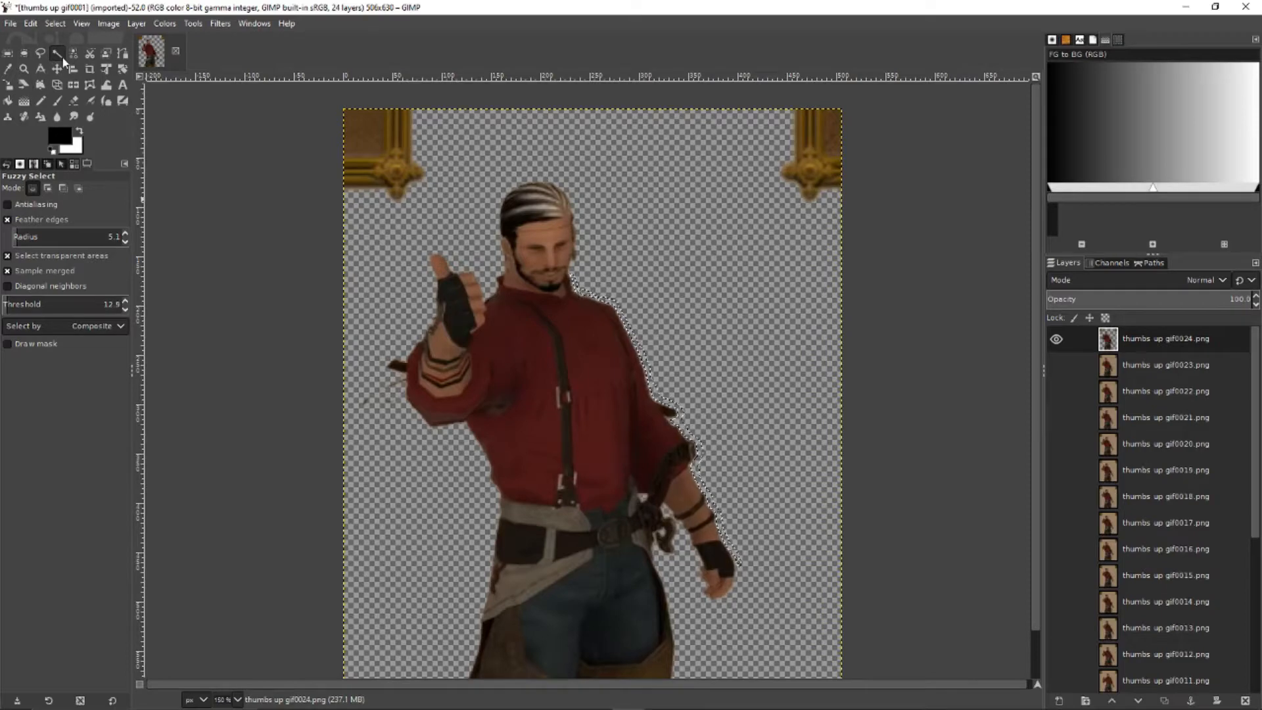
pyautogui.click(125, 56)
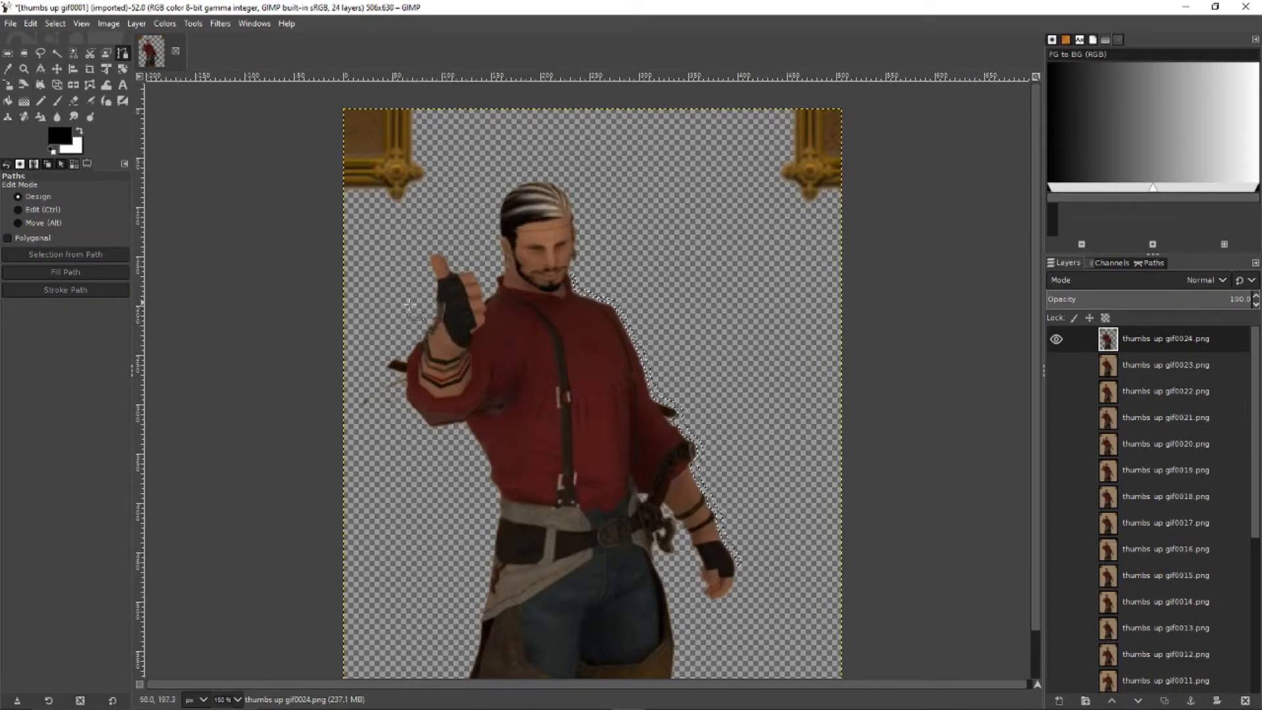
pyautogui.click(419, 338)
pyautogui.moveTo(428, 320); pyautogui.dragTo(448, 216)
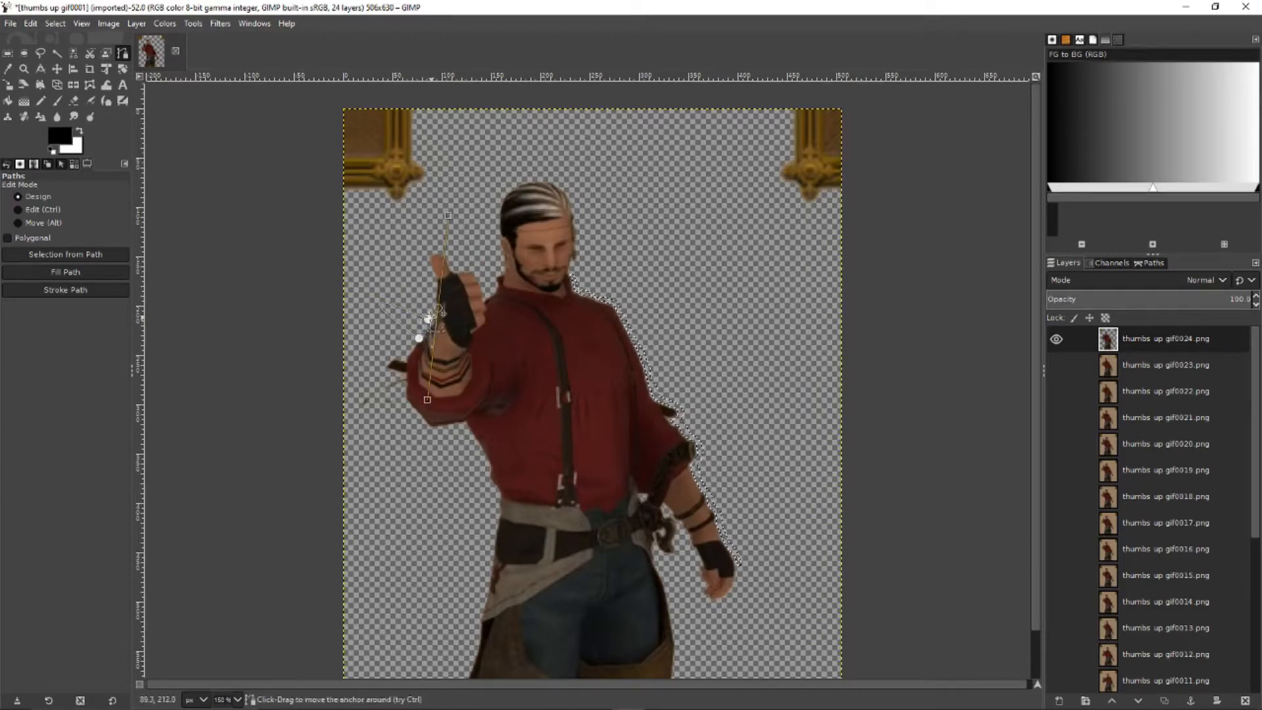
pyautogui.moveTo(428, 319); pyautogui.dragTo(460, 444)
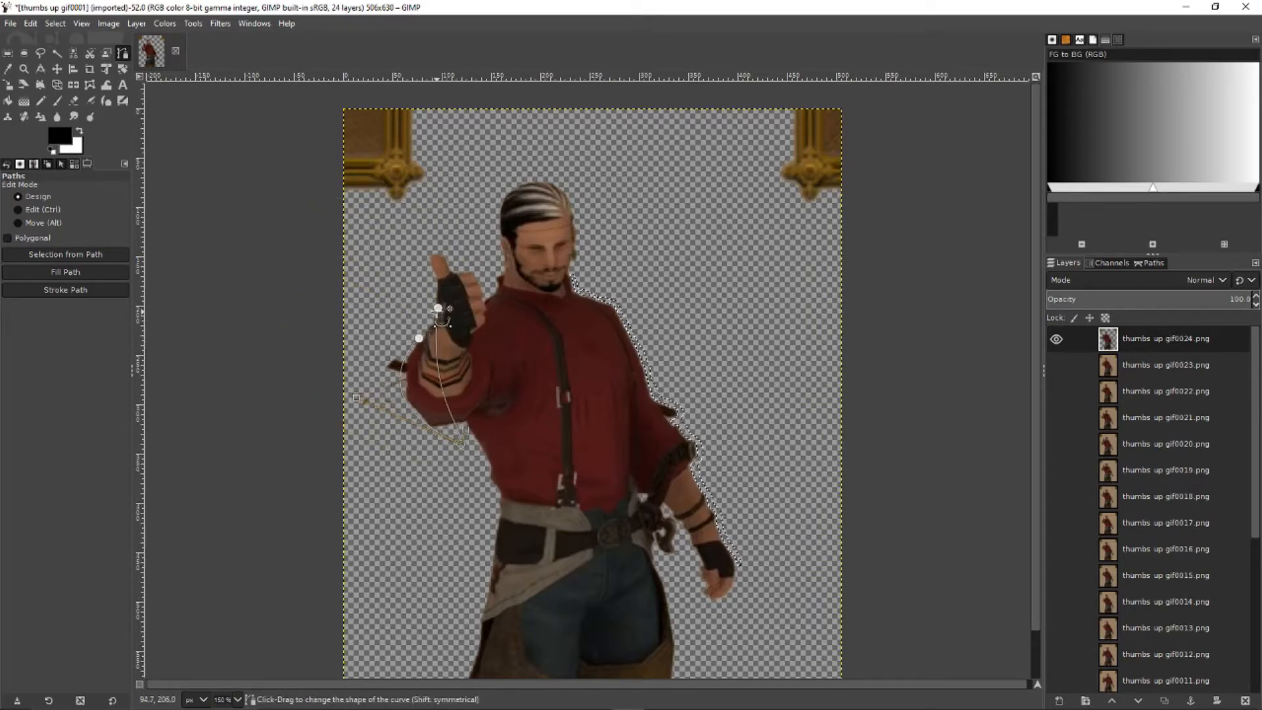
pyautogui.moveTo(438, 317); pyautogui.dragTo(592, 196)
pyautogui.hotkey('ctrl', 'z')
pyautogui.hotkey('ctrl', 'z')
pyautogui.hotkey('ctrl', 'z')
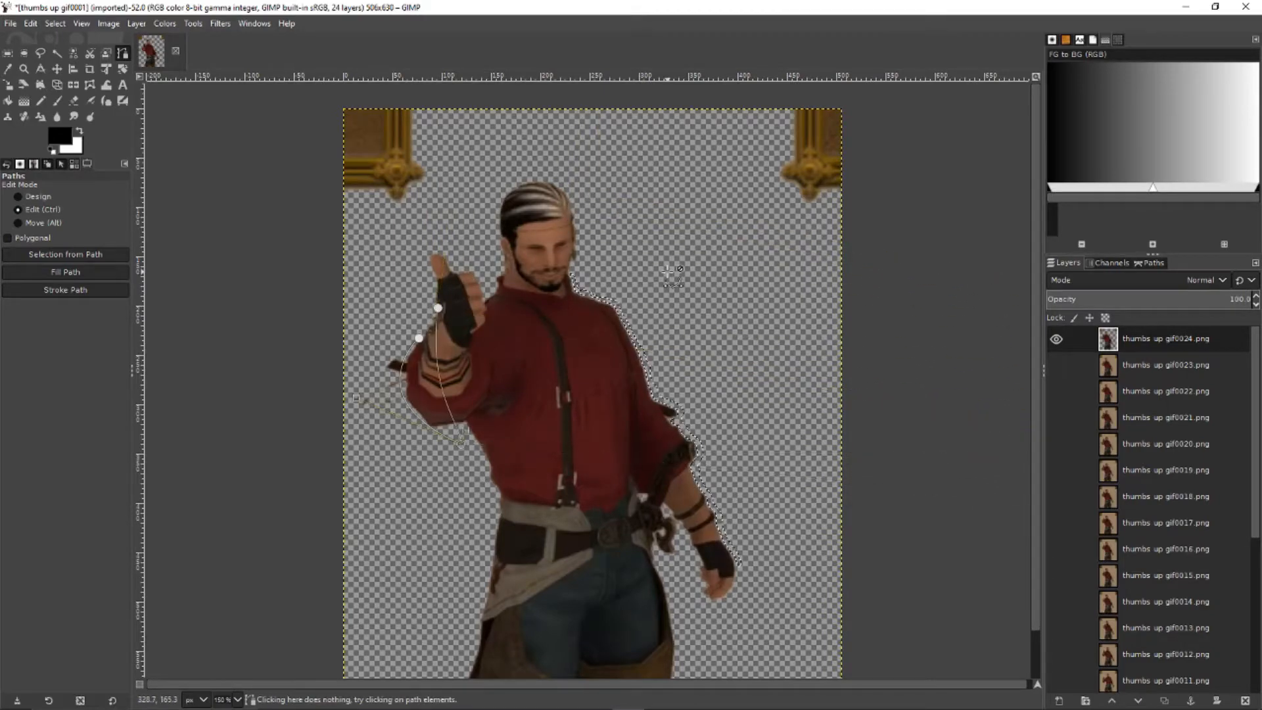
pyautogui.hotkey('ctrl', 'z')
pyautogui.hotkey('ctrl', 'z')
pyautogui.hotkey('ctrl', 'z')
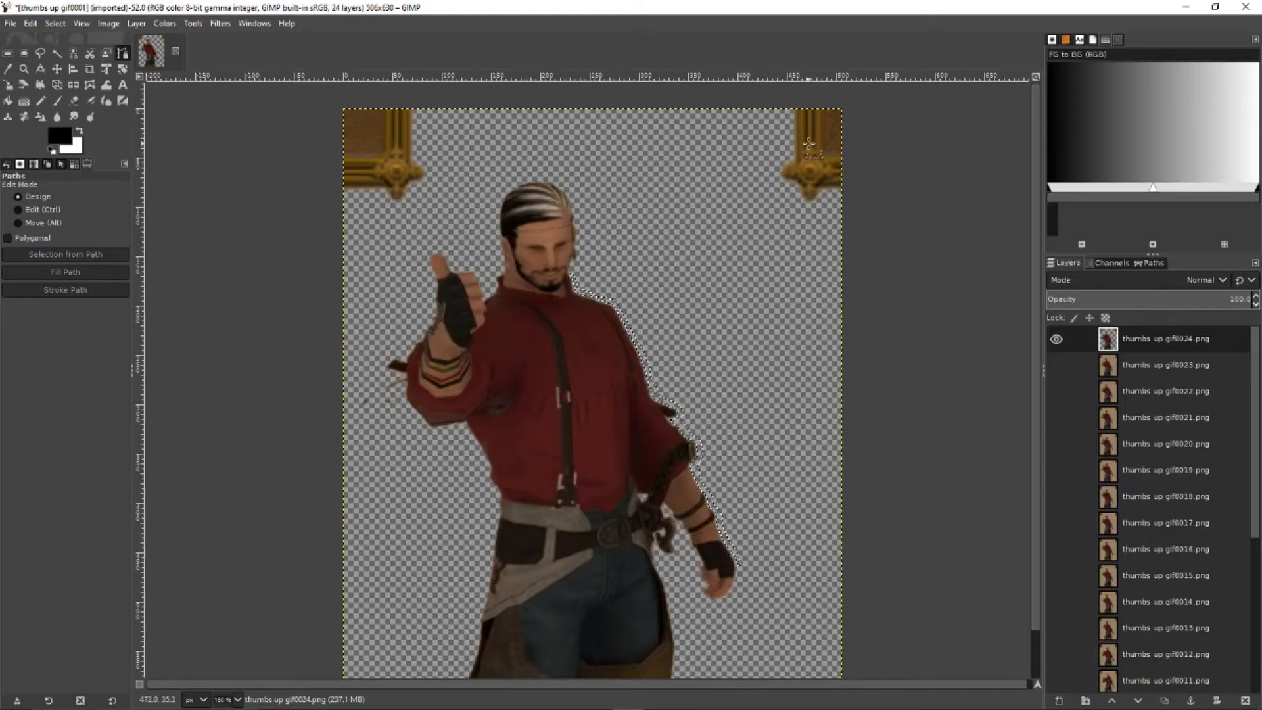
# Step: Select a 136 × 123 px rectangle over the golden ornament in the image's upper-left corner and delete its contents
pyautogui.click(4, 55)
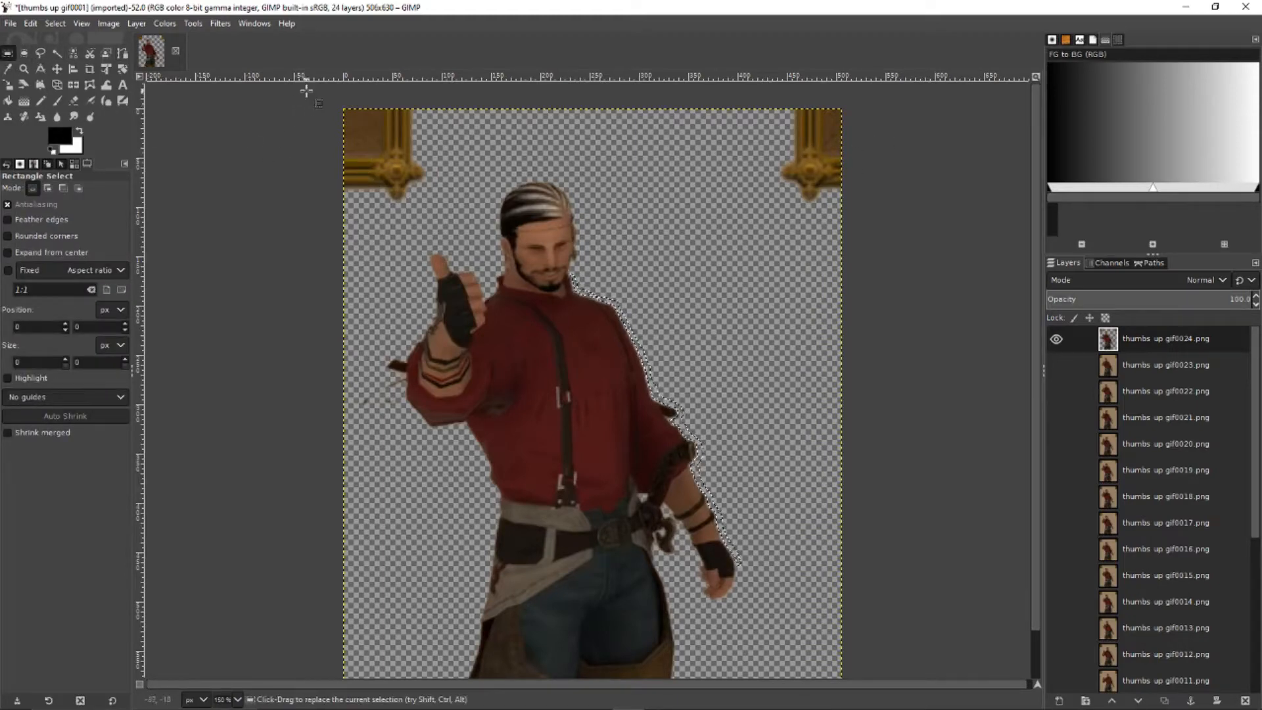
pyautogui.moveTo(311, 91); pyautogui.dragTo(444, 211)
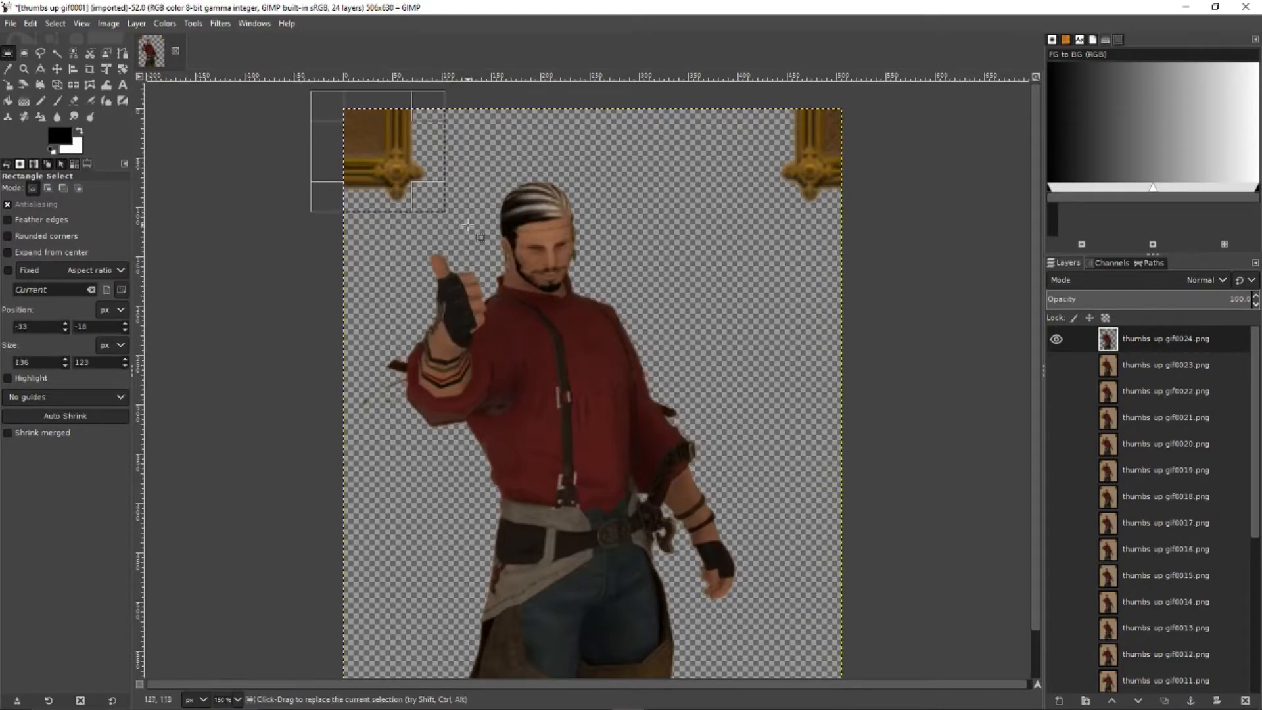
pyautogui.press('Delete')
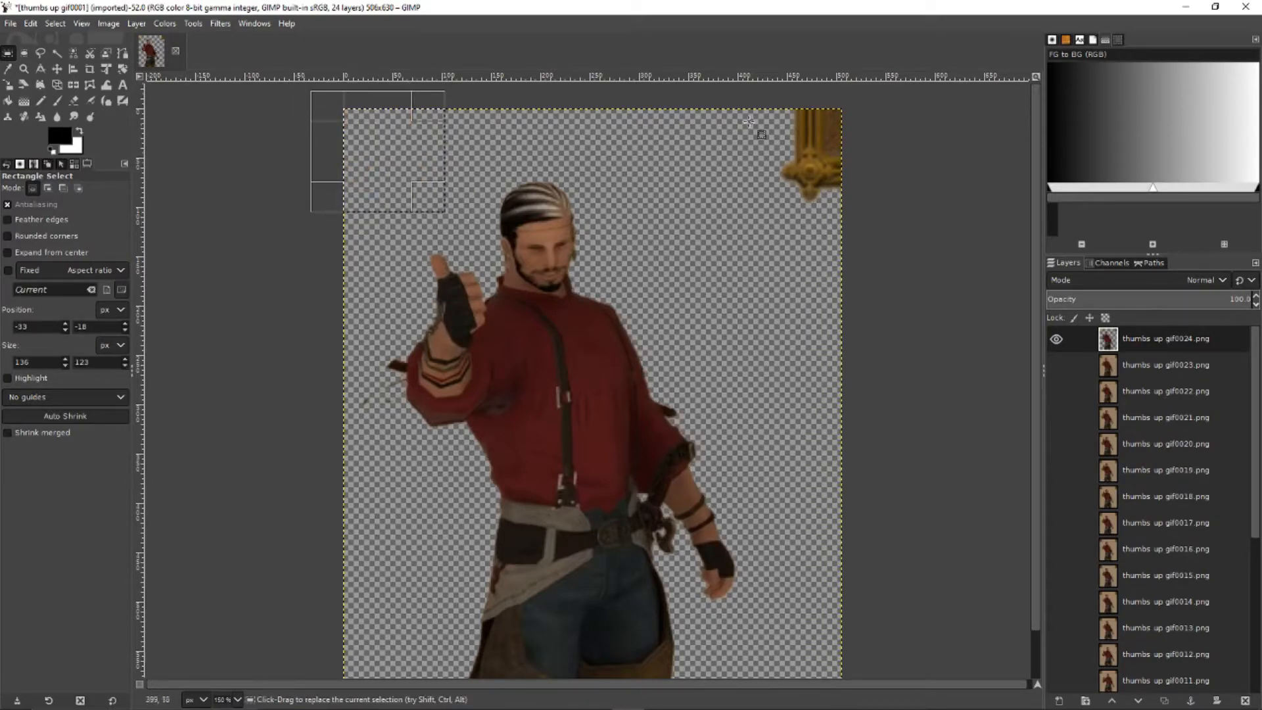
# Step: Select a 136 × 147 px rectangle over the golden ornament in the image's upper-right corner and delete its contents
pyautogui.moveTo(763, 94); pyautogui.dragTo(897, 240)
pyautogui.press('Delete')
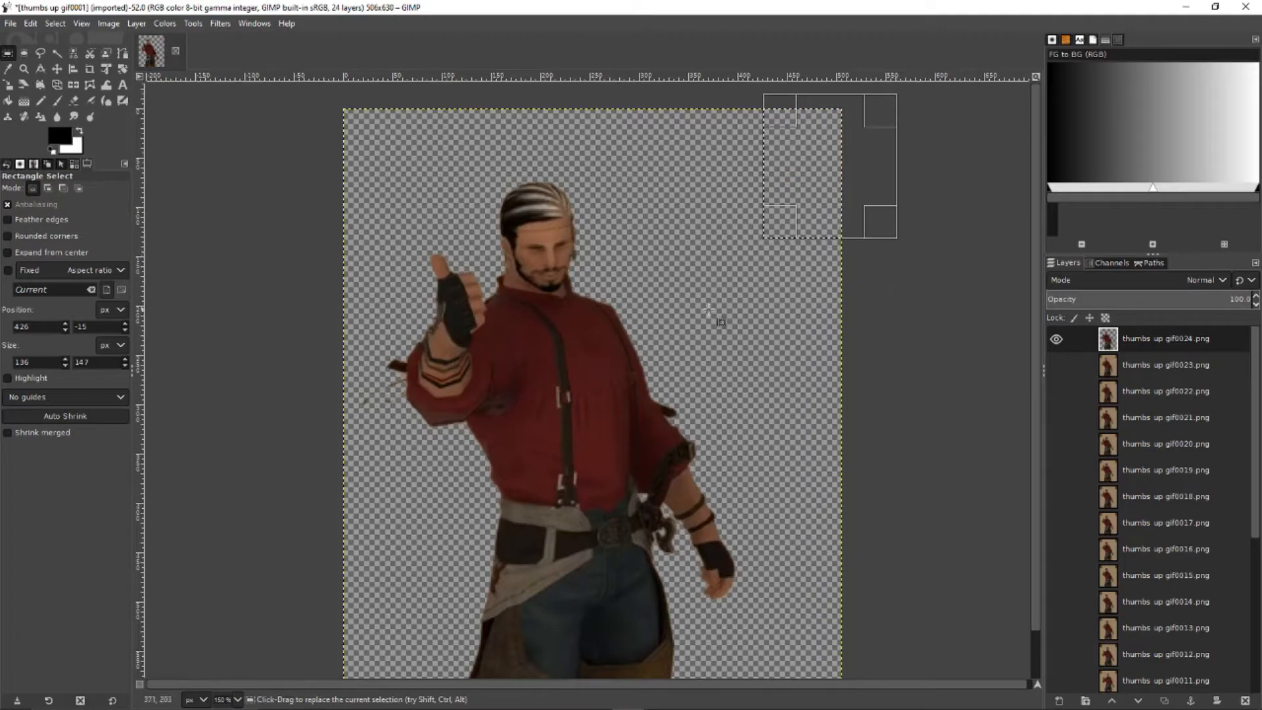
pyautogui.scroll(-2, 716, 322)
pyautogui.scroll(1, 699, 358)
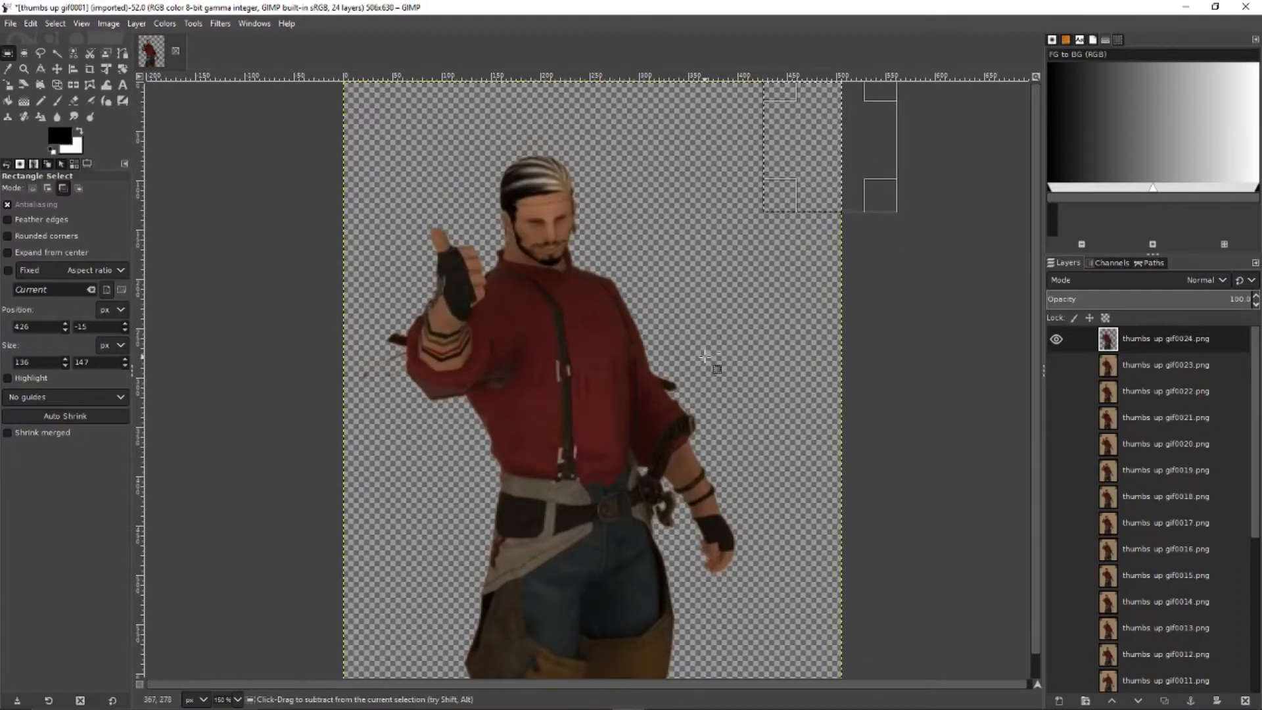
pyautogui.keyDown('ctrl'); pyautogui.scroll(-1, 712, 366); pyautogui.keyUp('ctrl')
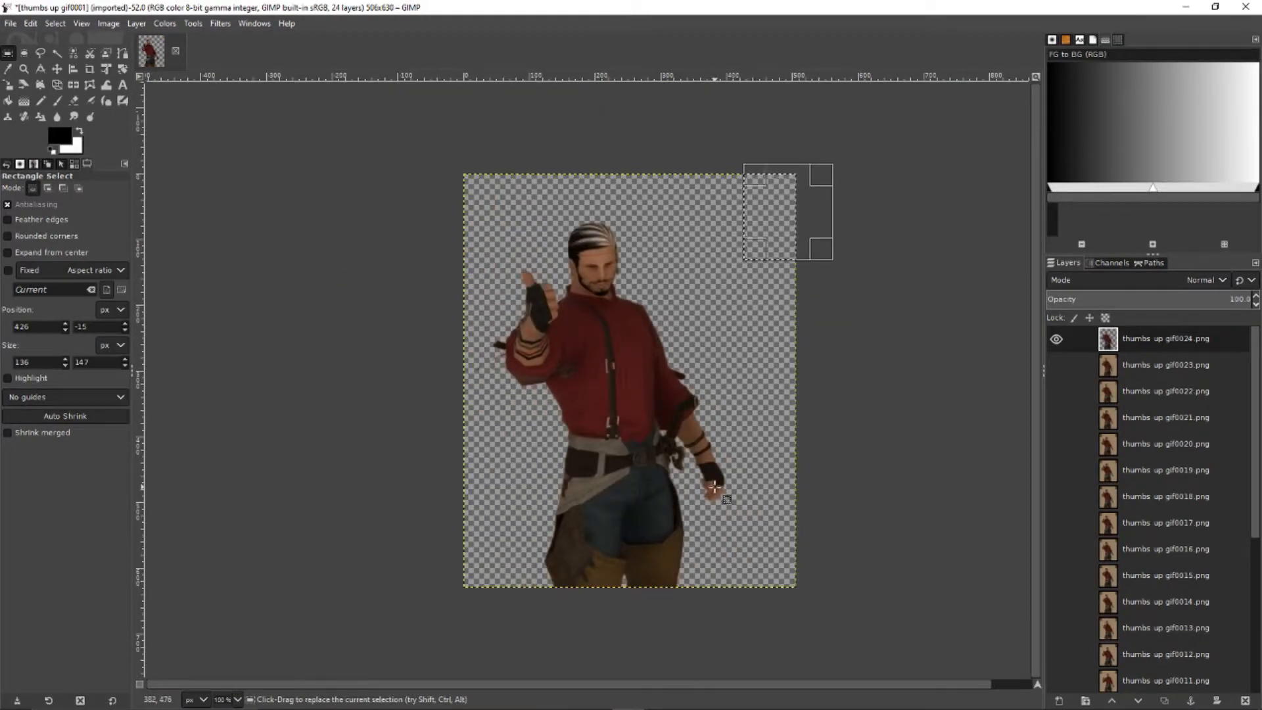
# Step: Compare the thumbs up gif0024.png and gif0023.png layers by toggling their visibility, leaving only gif0023.png visible and active
pyautogui.keyDown('shift'); pyautogui.click(1055, 367); pyautogui.keyUp('shift')
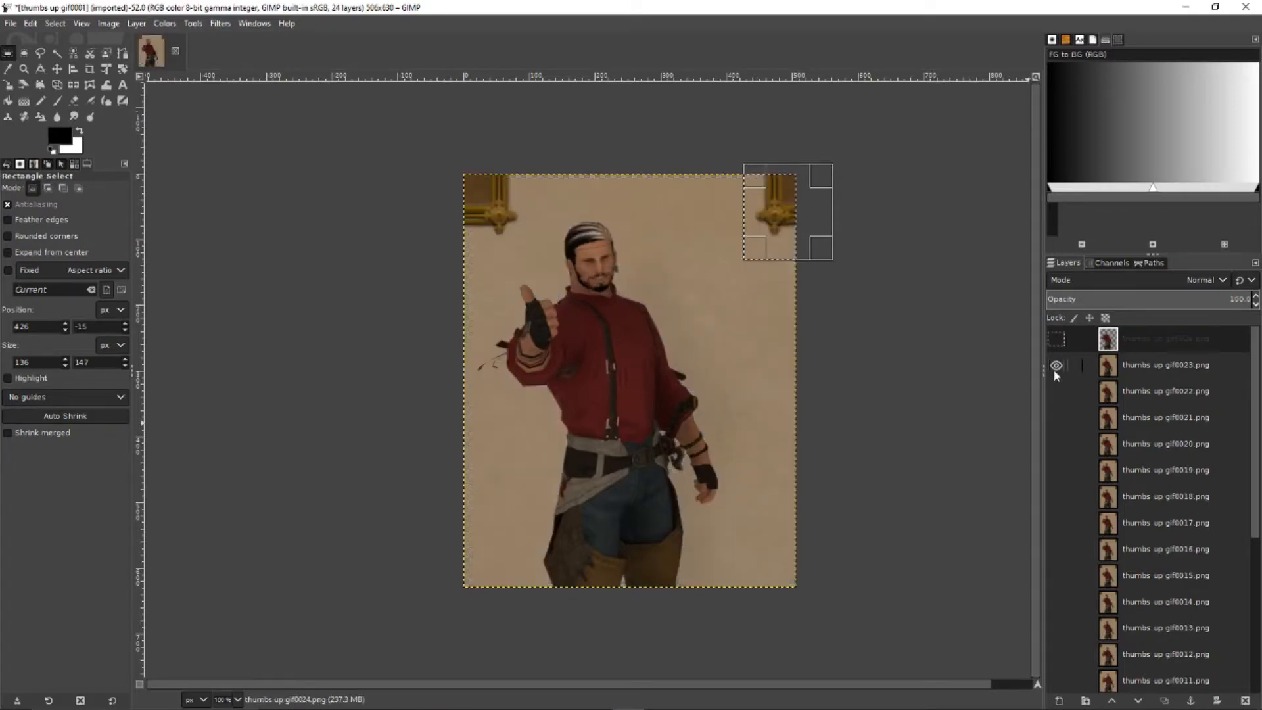
pyautogui.click(1156, 366)
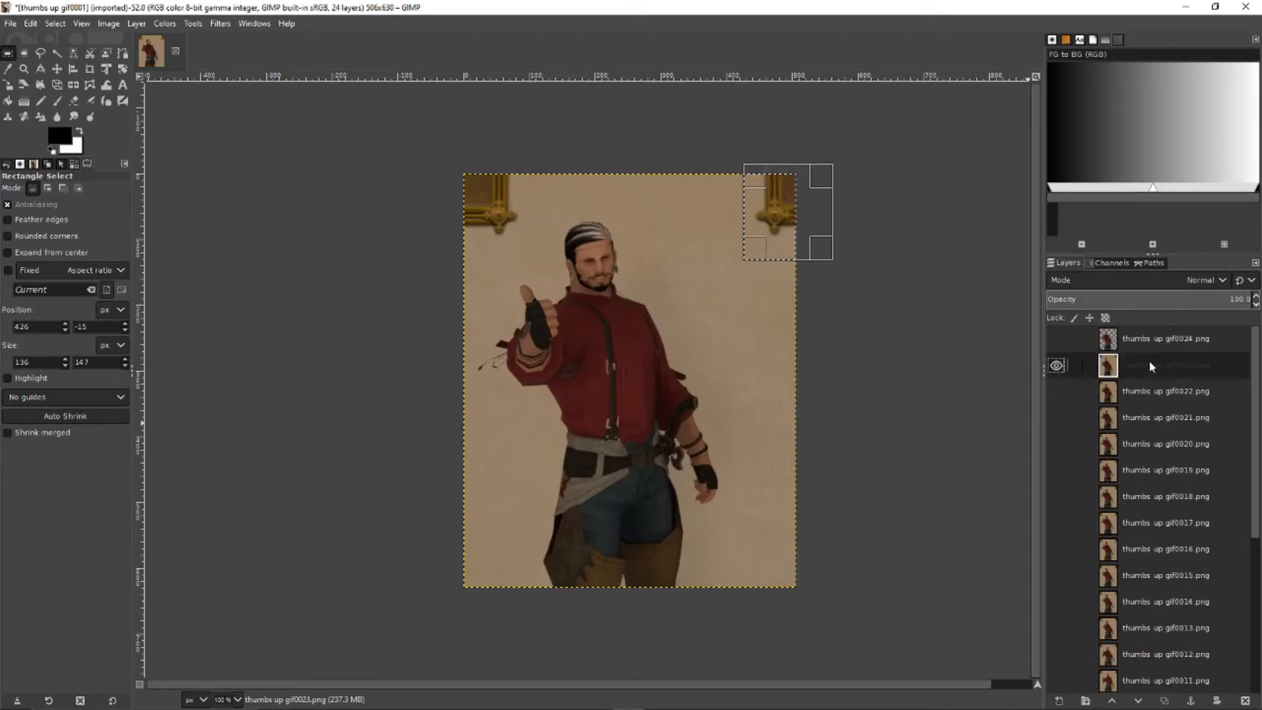
pyautogui.click(1145, 340)
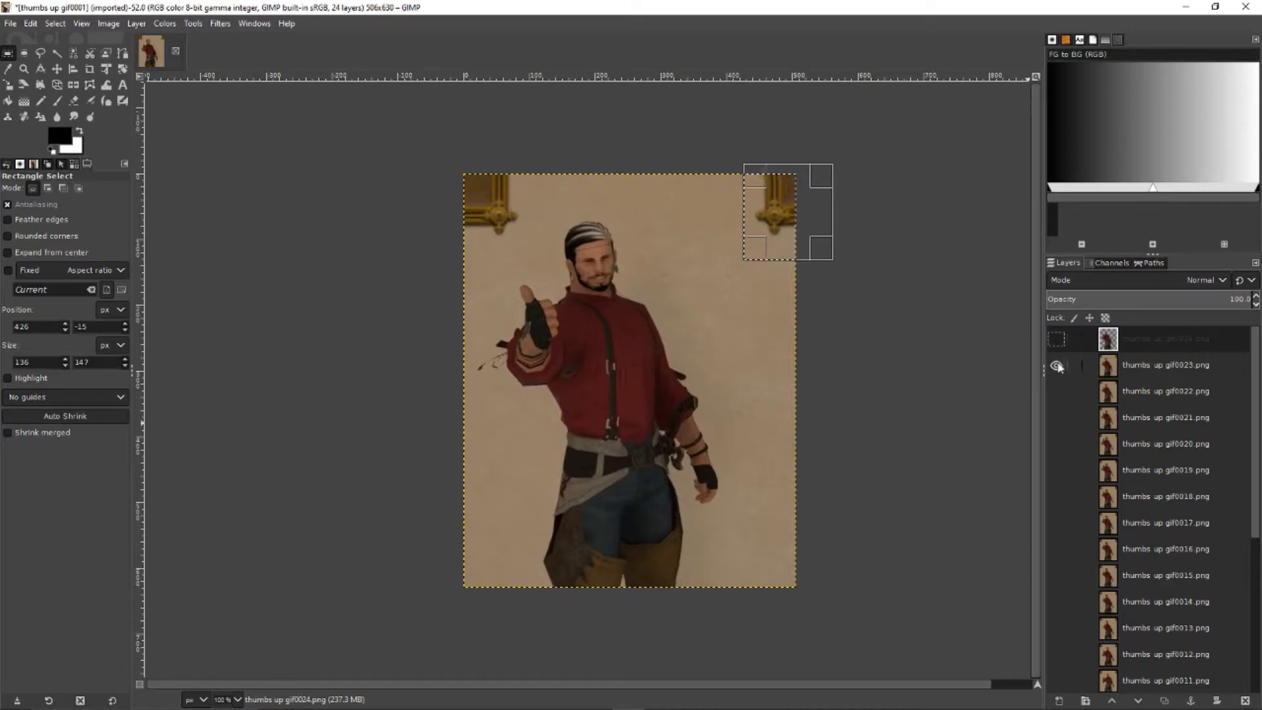
pyautogui.click(1058, 340)
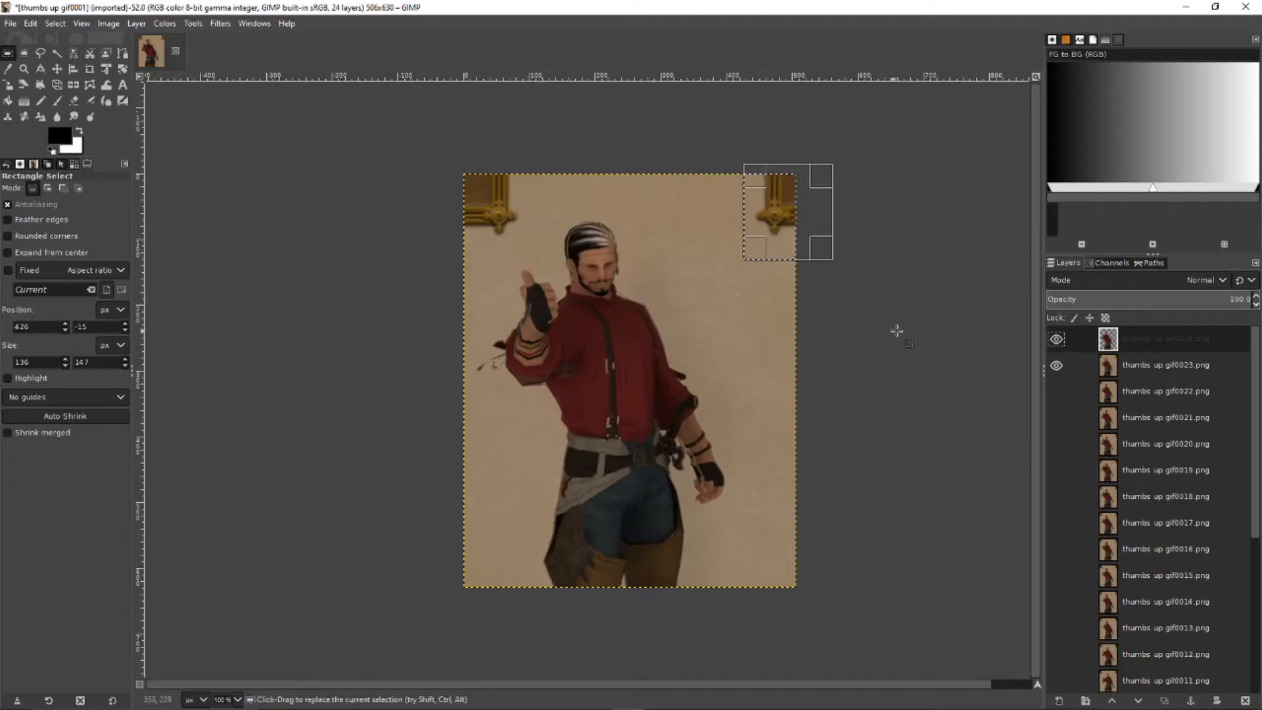
pyautogui.click(1058, 366)
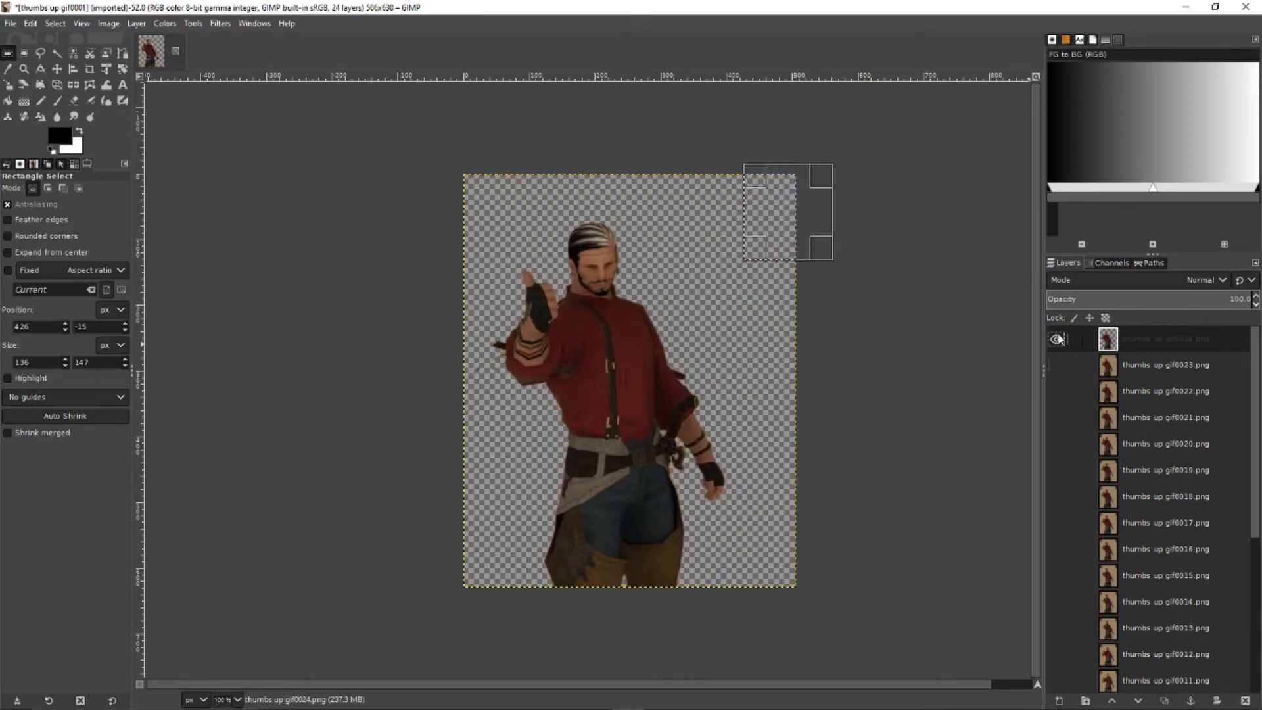
pyautogui.click(1058, 339)
pyautogui.click(1057, 365)
pyautogui.click(1152, 372)
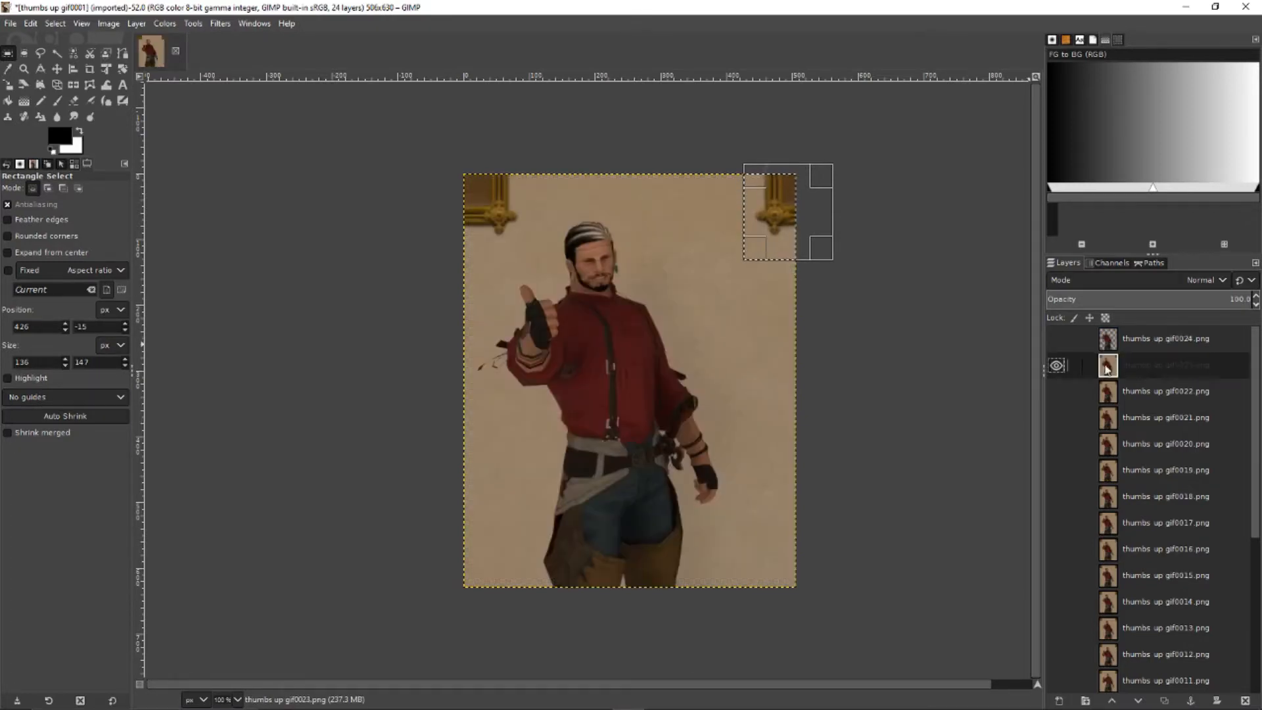
# Step: Fuzzy-select the beige wall around the character on the gif0023.png layer and delete it
pyautogui.click(57, 53)
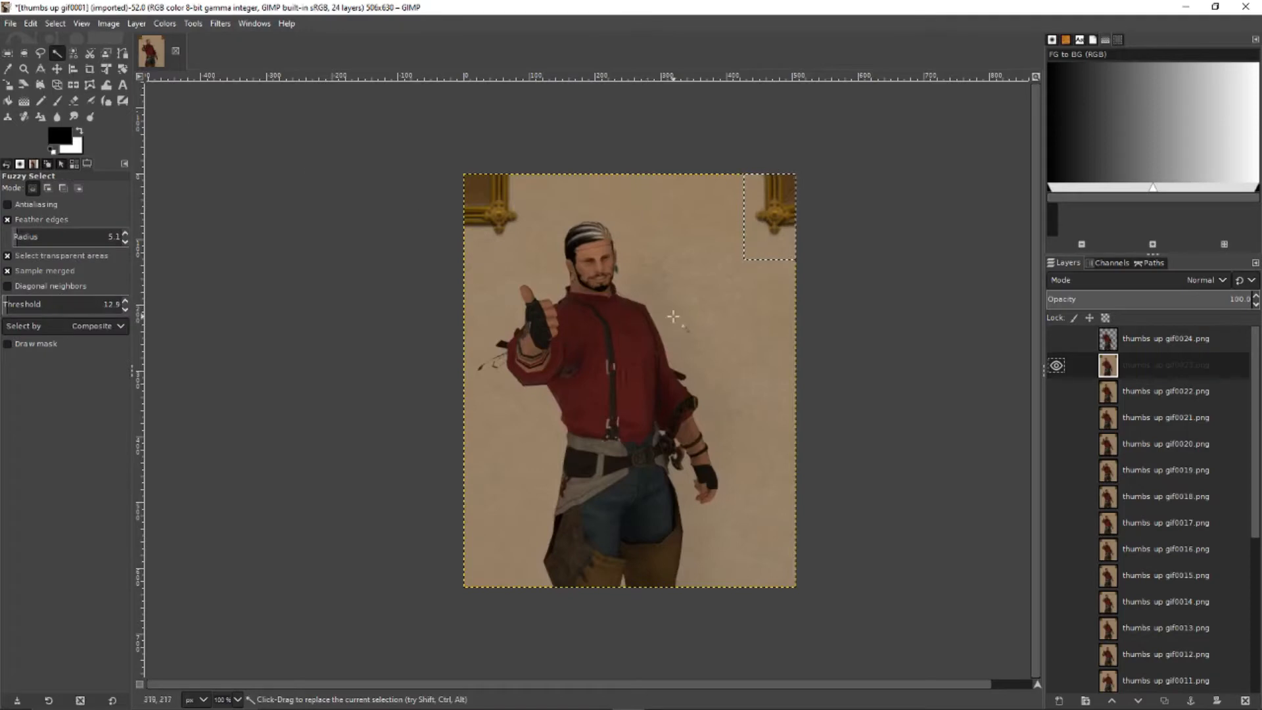
pyautogui.moveTo(748, 284); pyautogui.dragTo(742, 288)
pyautogui.press('Delete')
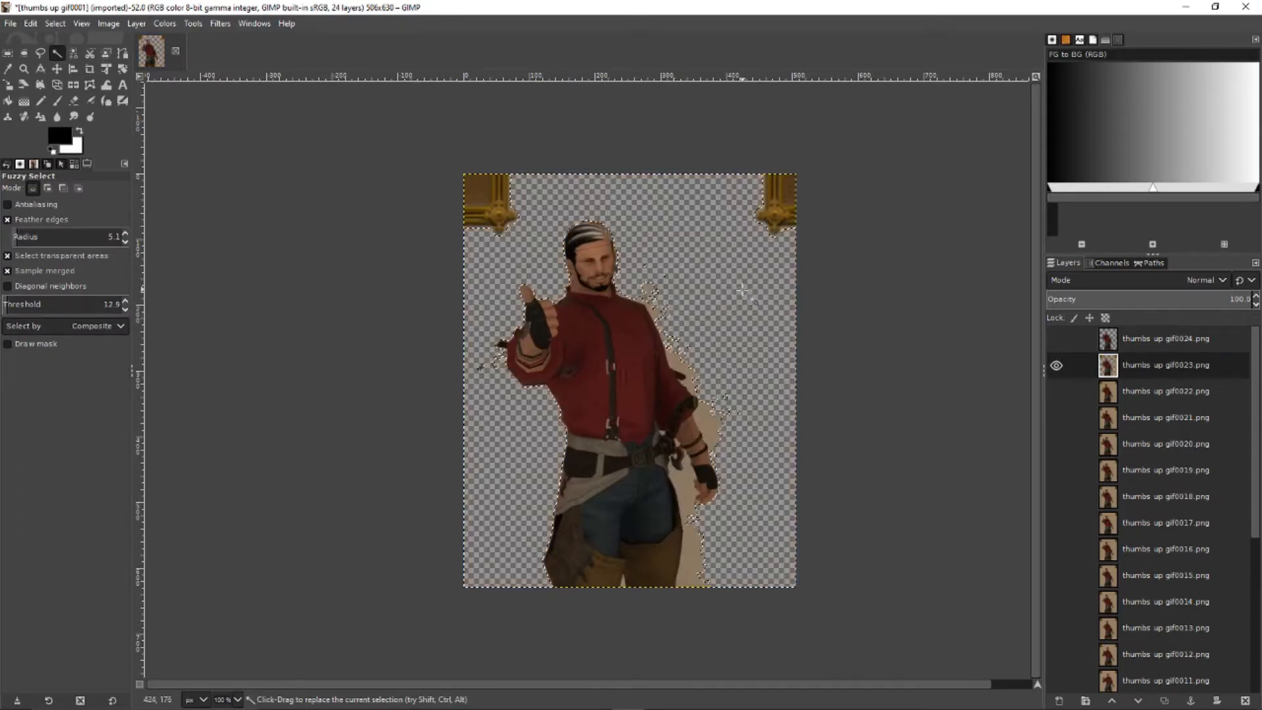
# Step: Fuzzy-select and delete the leftover shadowed wall behind the shoulder, along the lowered arm and beside the leg
pyautogui.hotkey('ctrl', 'shift', 'a')
pyautogui.click(683, 356)
pyautogui.press('Delete')
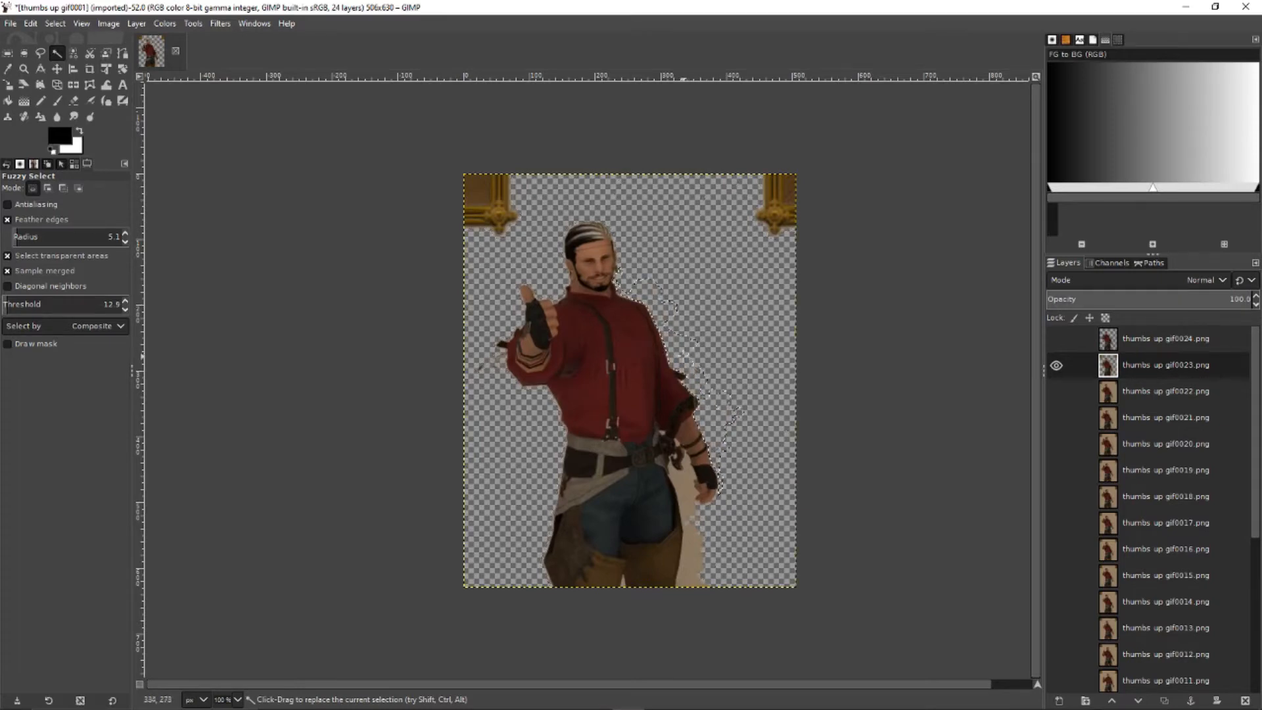
pyautogui.click(674, 291)
pyautogui.hotkey('ctrl', 'shift', 'a')
pyautogui.click(681, 461)
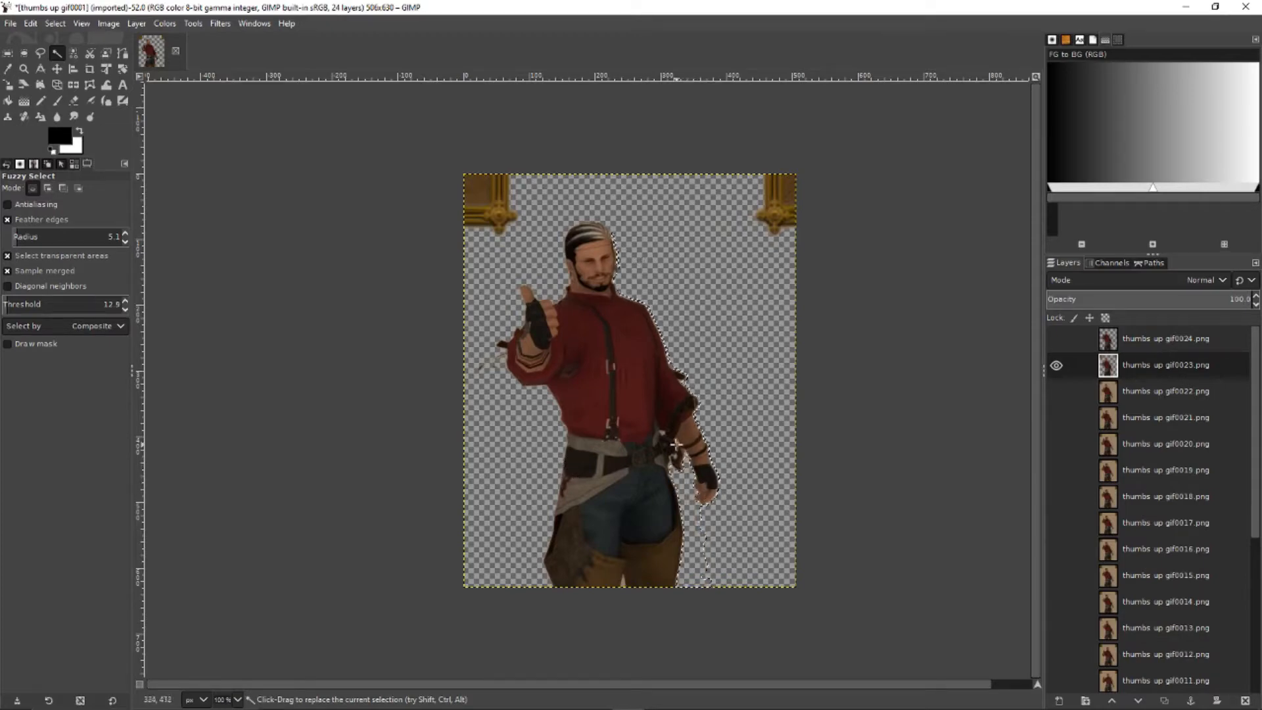
pyautogui.hotkey('ctrl', 'shift', 'a')
# Step: Clean up the small wall patches between the belt and the lowered arm and between the legs using fuzzy selections
pyautogui.keyDown('ctrl'); pyautogui.scroll(3, 675, 456); pyautogui.keyUp('ctrl')
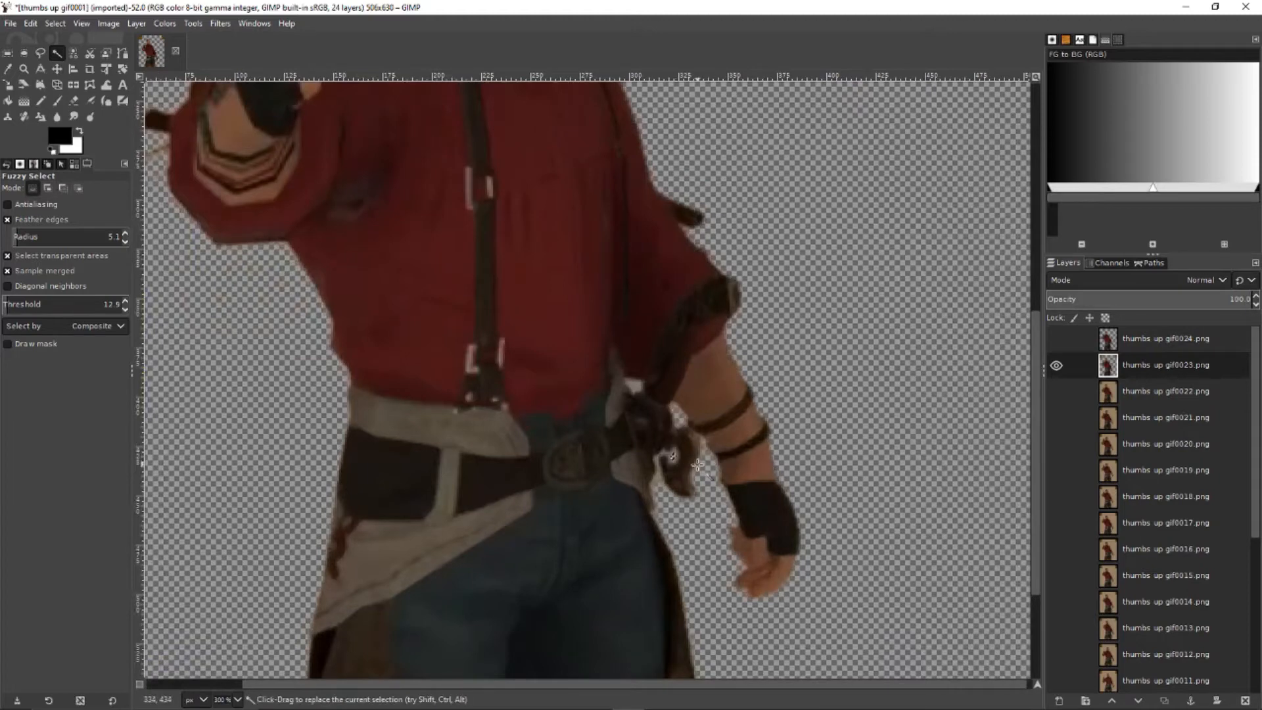
pyautogui.moveTo(708, 455); pyautogui.dragTo(657, 411)
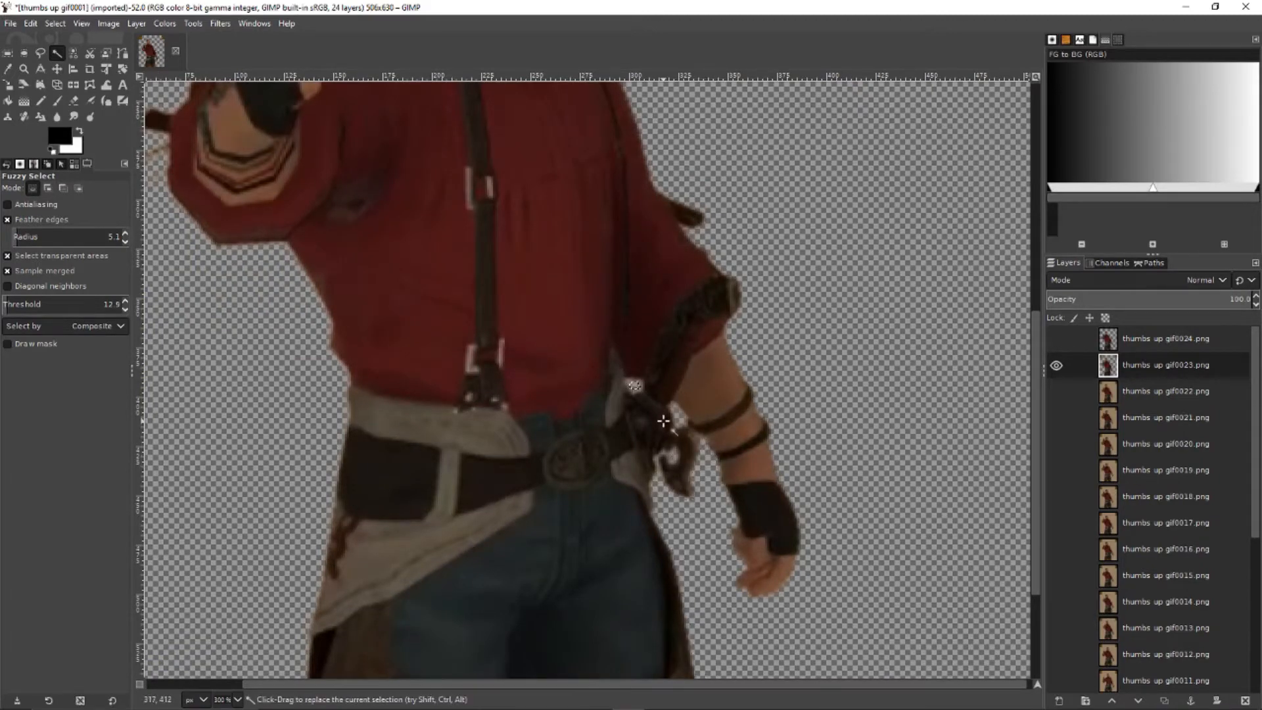
pyautogui.scroll(-5, 665, 417)
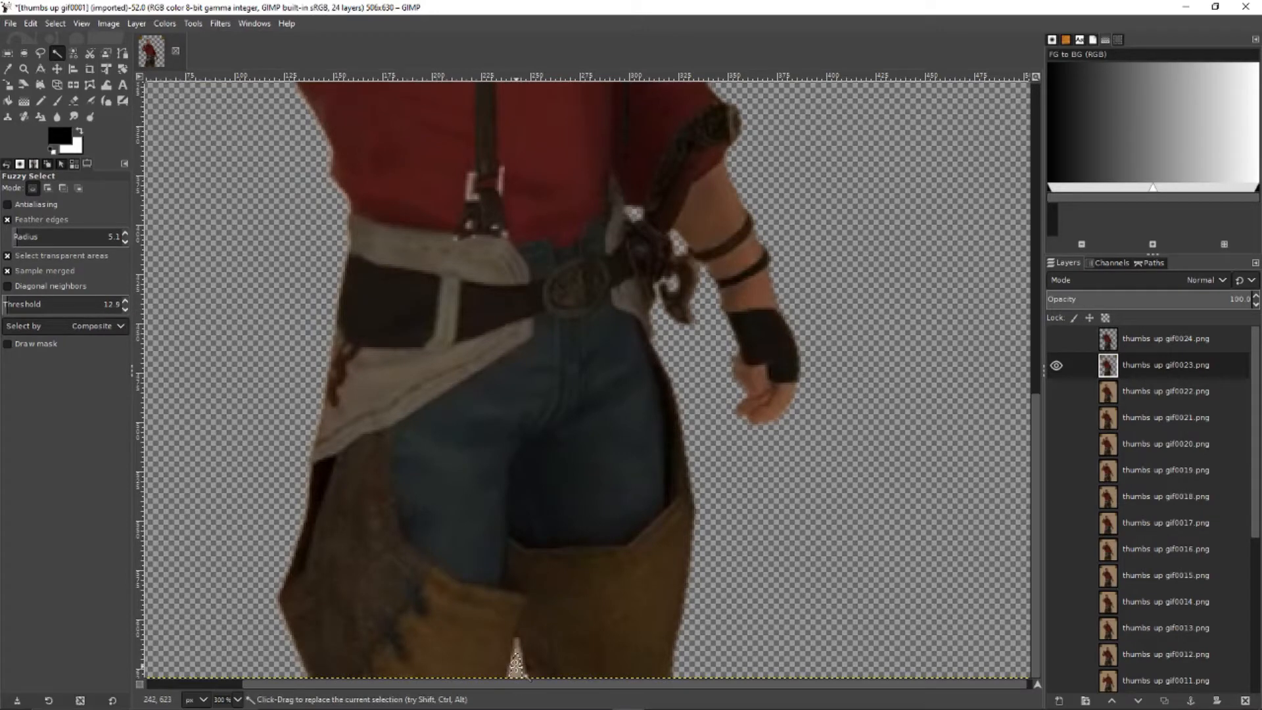
# Step: Clear the faint wall residue around the head and in the open area between the two ornaments using fuzzy selections
pyautogui.scroll(10, 737, 403)
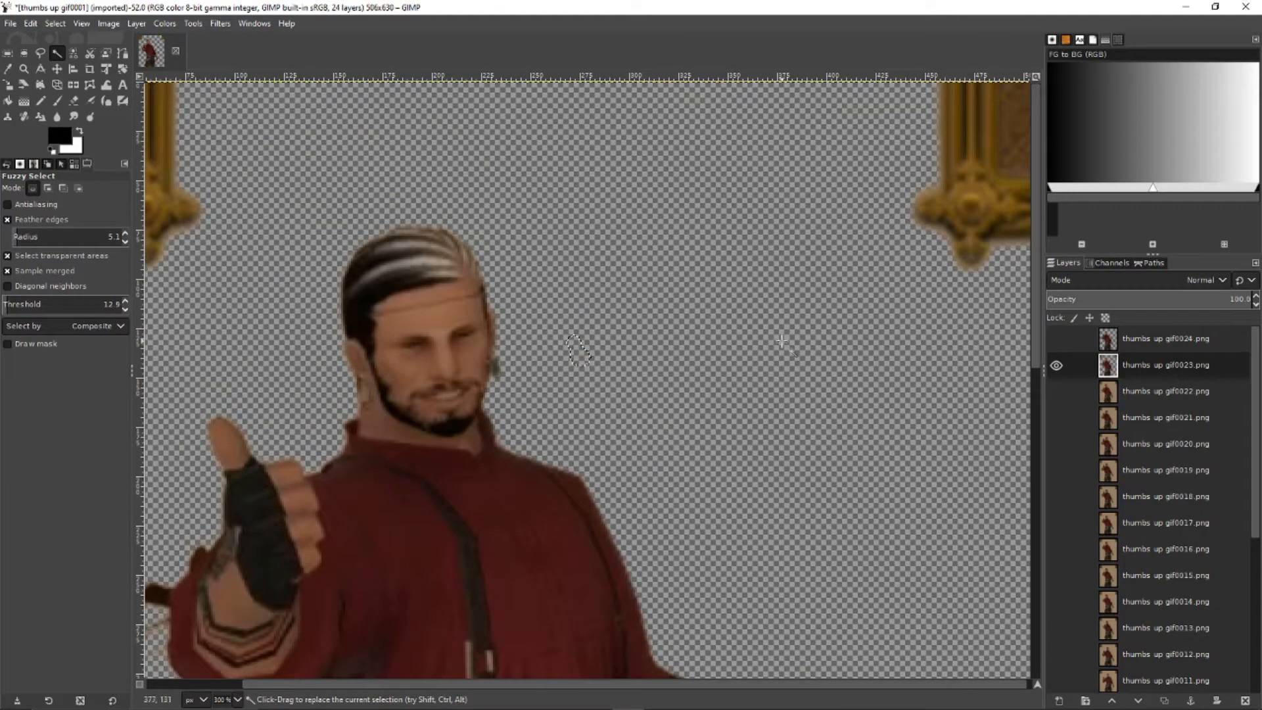
pyautogui.click(684, 270)
pyautogui.click(756, 156)
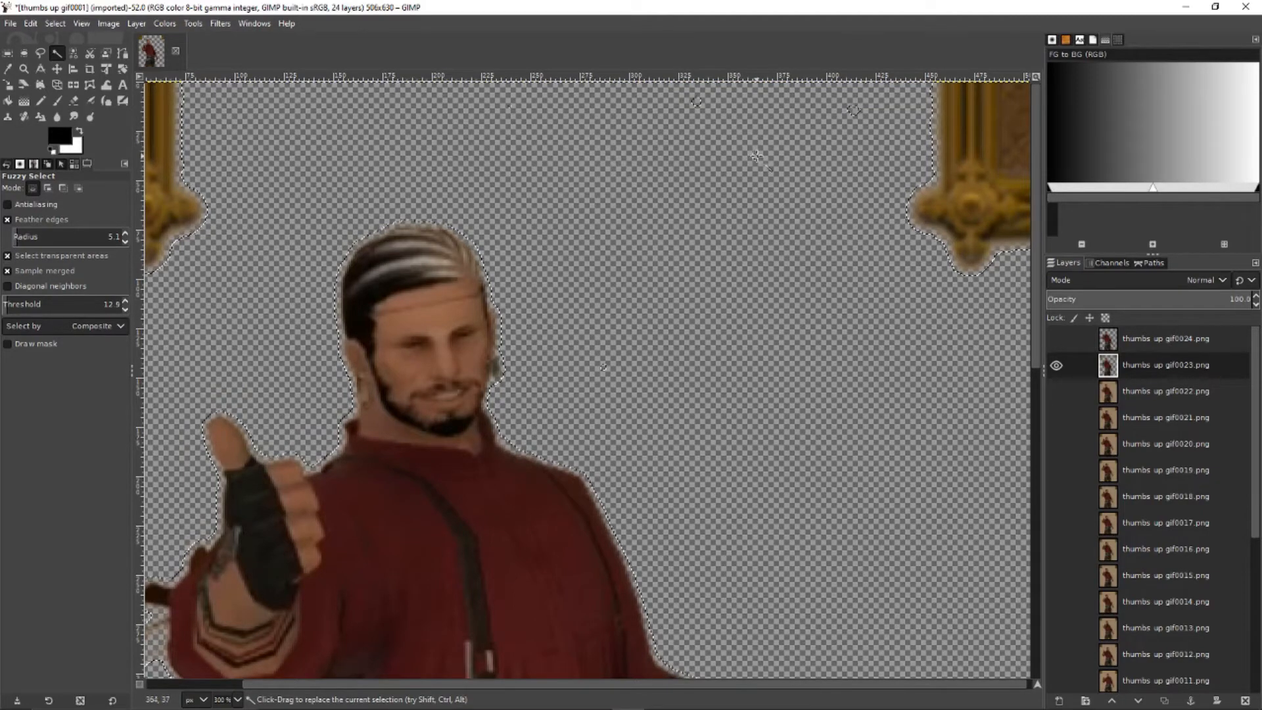
pyautogui.click(853, 112)
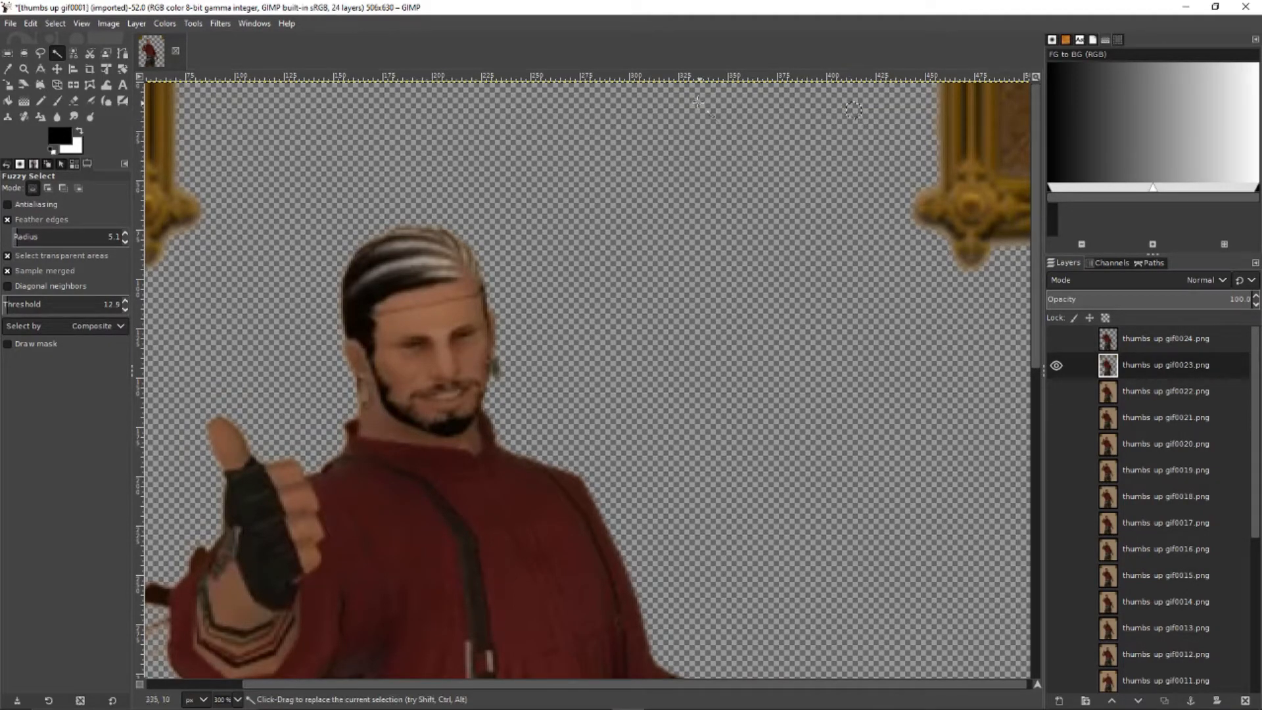
pyautogui.click(603, 367)
pyautogui.click(510, 106)
pyautogui.scroll(-5, 360, 318)
pyautogui.scroll(1, 253, 375)
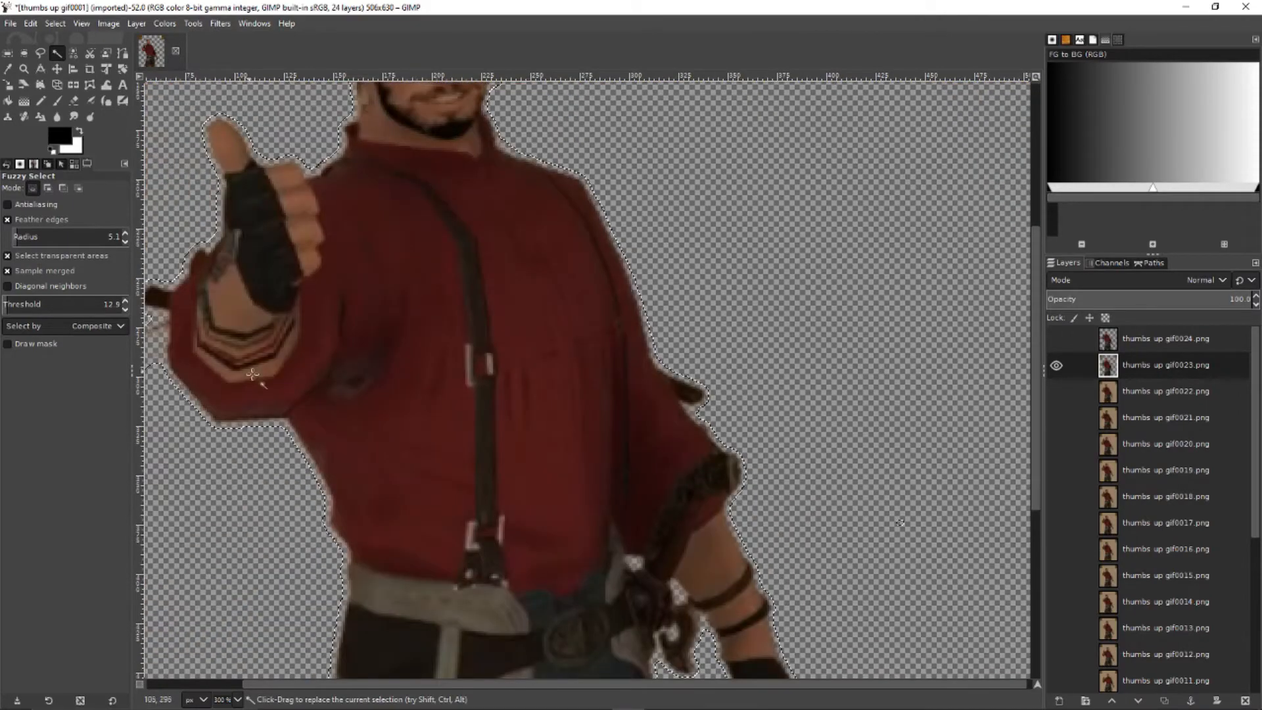
pyautogui.press('Delete')
# Step: Fuzzy-select and clear the wall fringe along the raised arm's sleeve and torso, and the leftover patches beside the belt
pyautogui.click(287, 426)
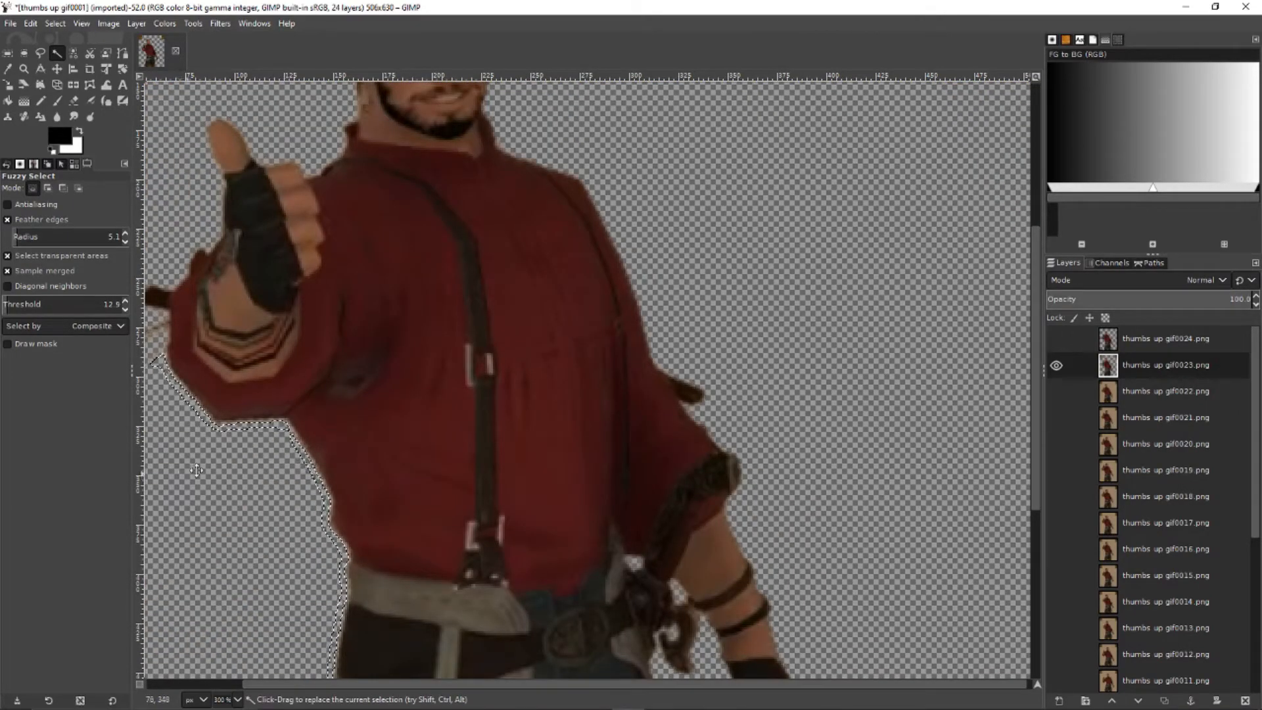
pyautogui.moveTo(197, 470); pyautogui.dragTo(473, 376, button='middle')
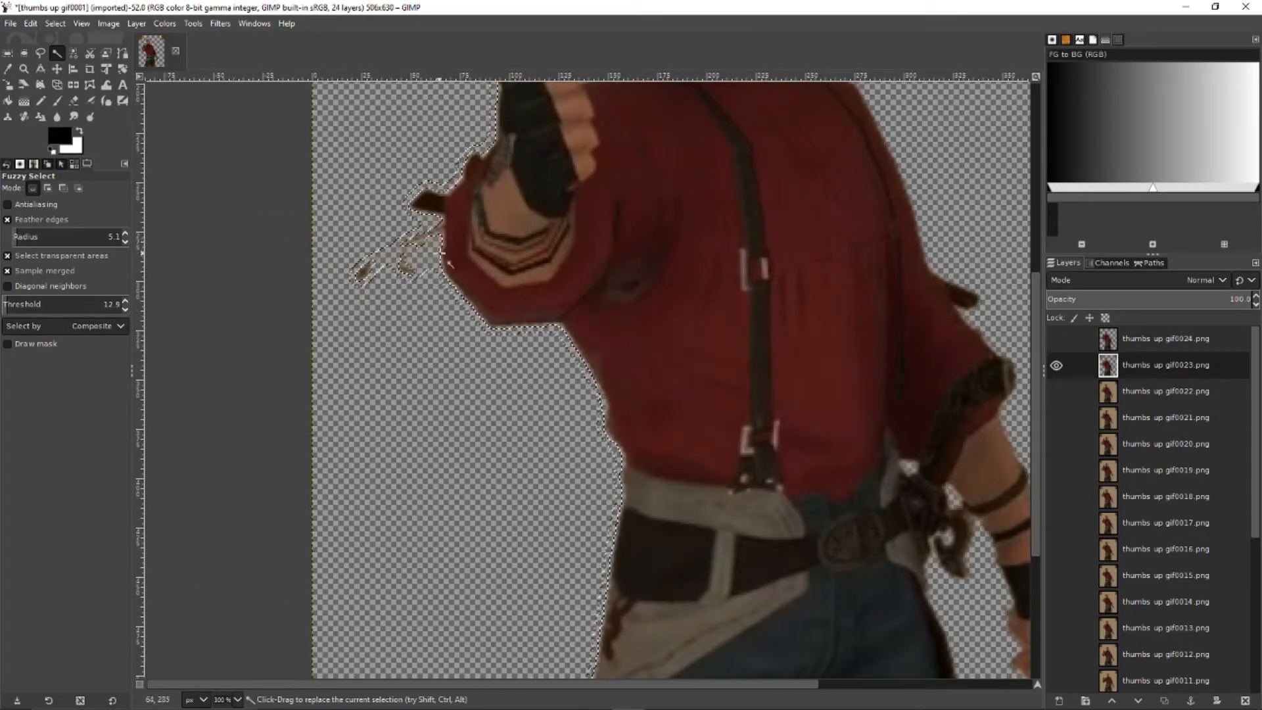
pyautogui.scroll(-4, 421, 339)
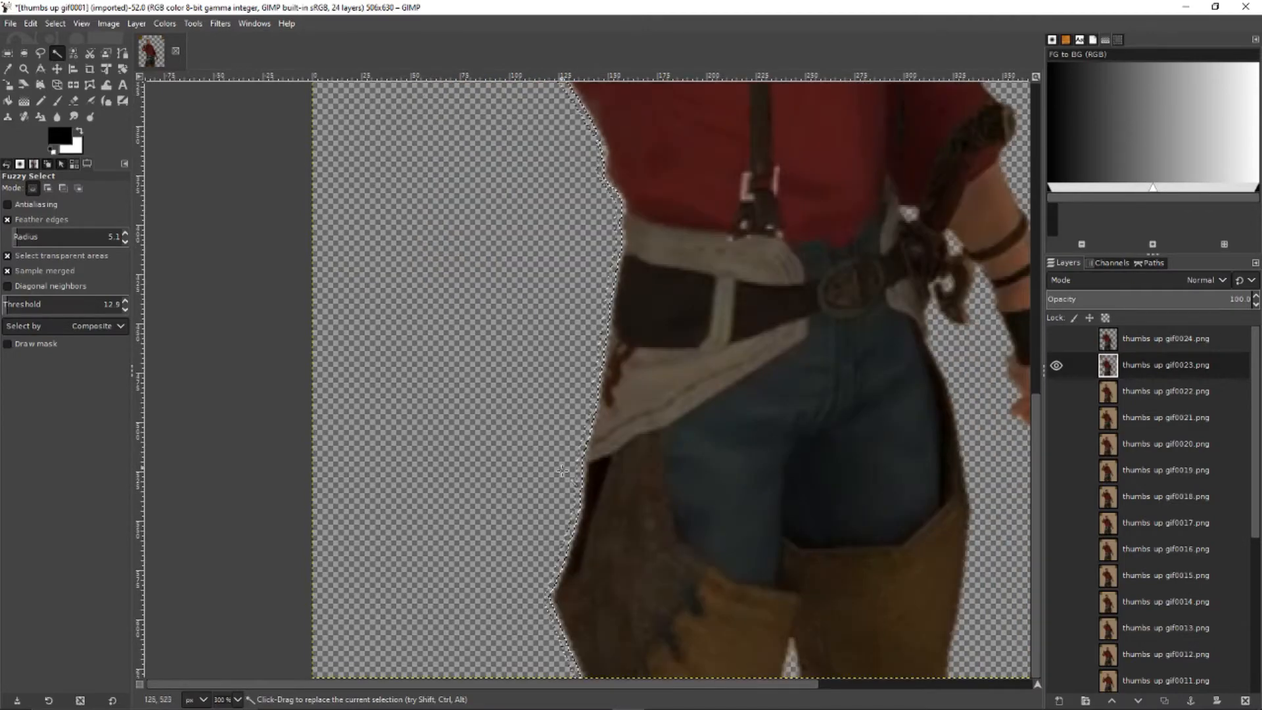
pyautogui.scroll(7, 562, 472)
pyautogui.scroll(-5, 562, 471)
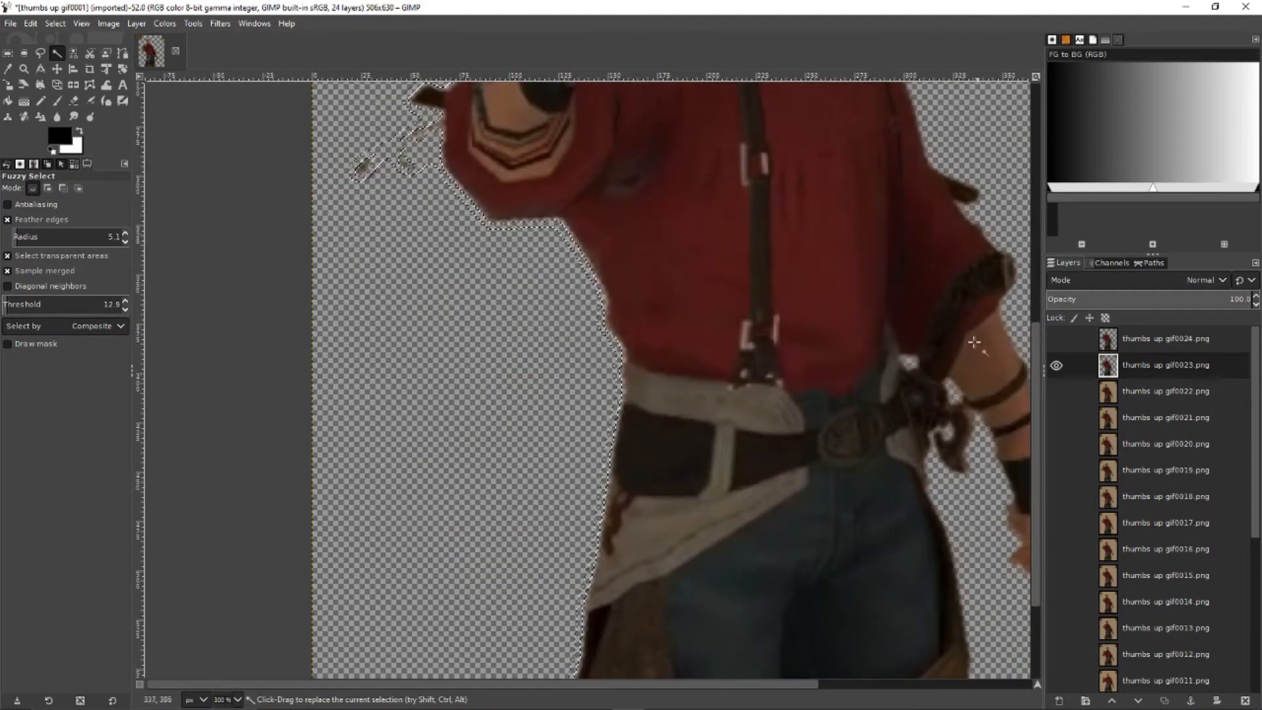
pyautogui.click(910, 361)
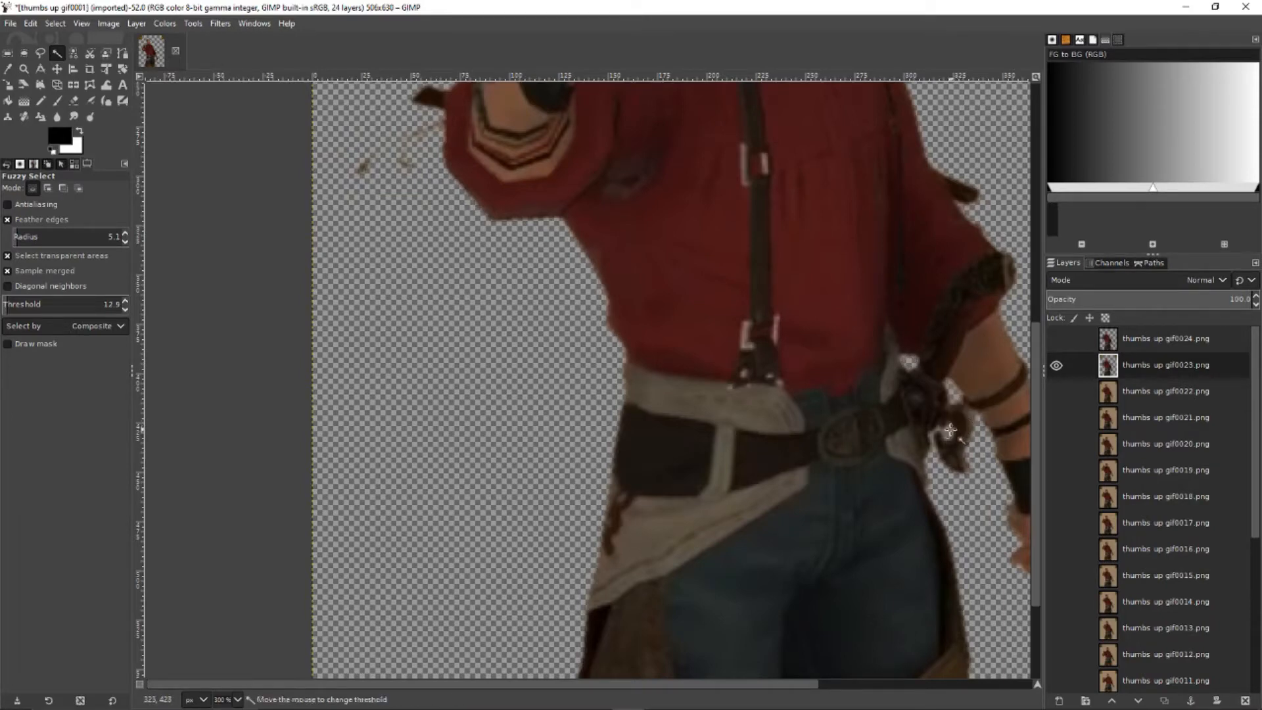
pyautogui.scroll(-3, 786, 203)
pyautogui.scroll(10, 752, 315)
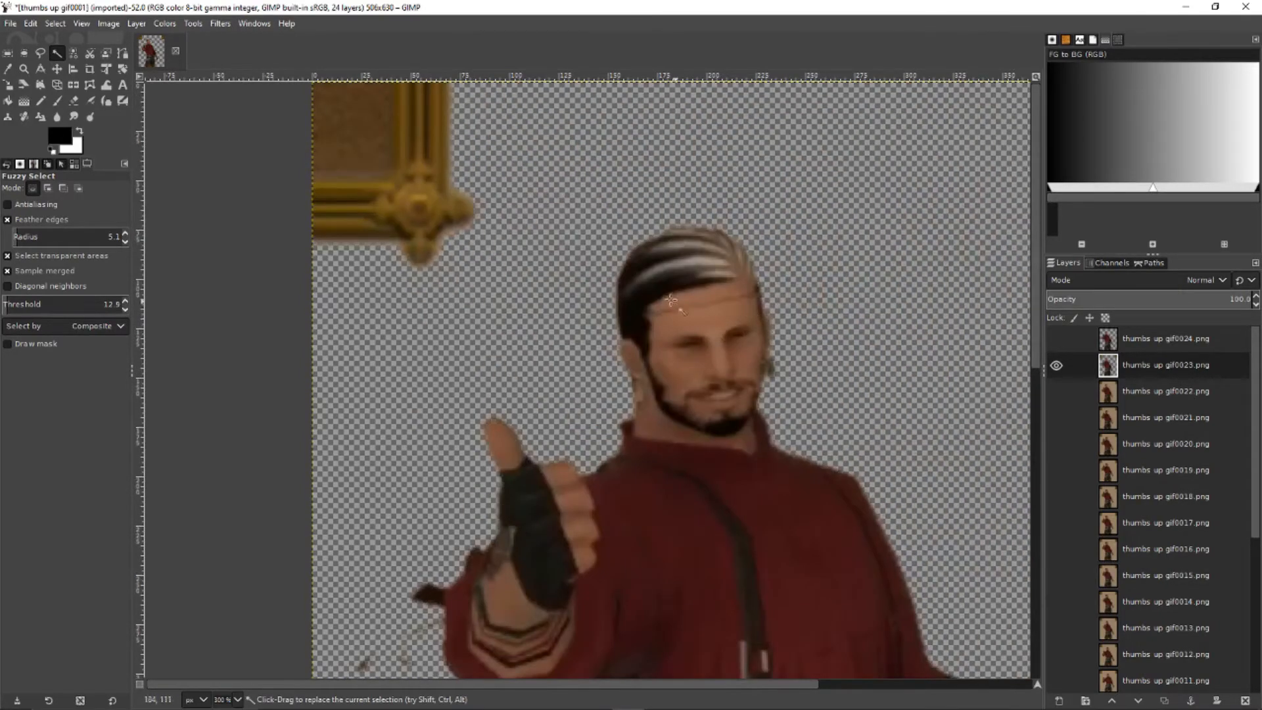
# Step: Delete the golden ornaments in both upper image corners with rectangle selections, using 181 × 168 px for the left one, and deselect
pyautogui.keyDown('ctrl'); pyautogui.scroll(-4, 643, 347); pyautogui.keyUp('ctrl')
pyautogui.press('r')
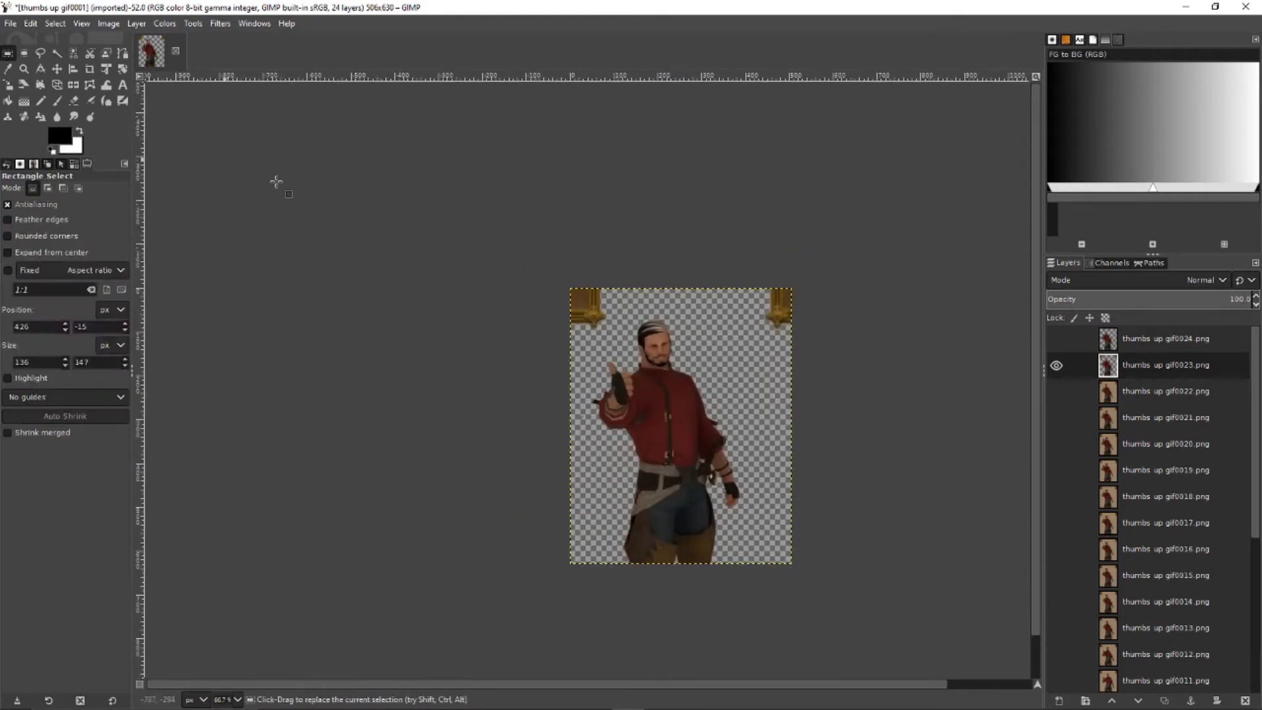
pyautogui.moveTo(542, 264); pyautogui.dragTo(622, 337)
pyautogui.press('Delete')
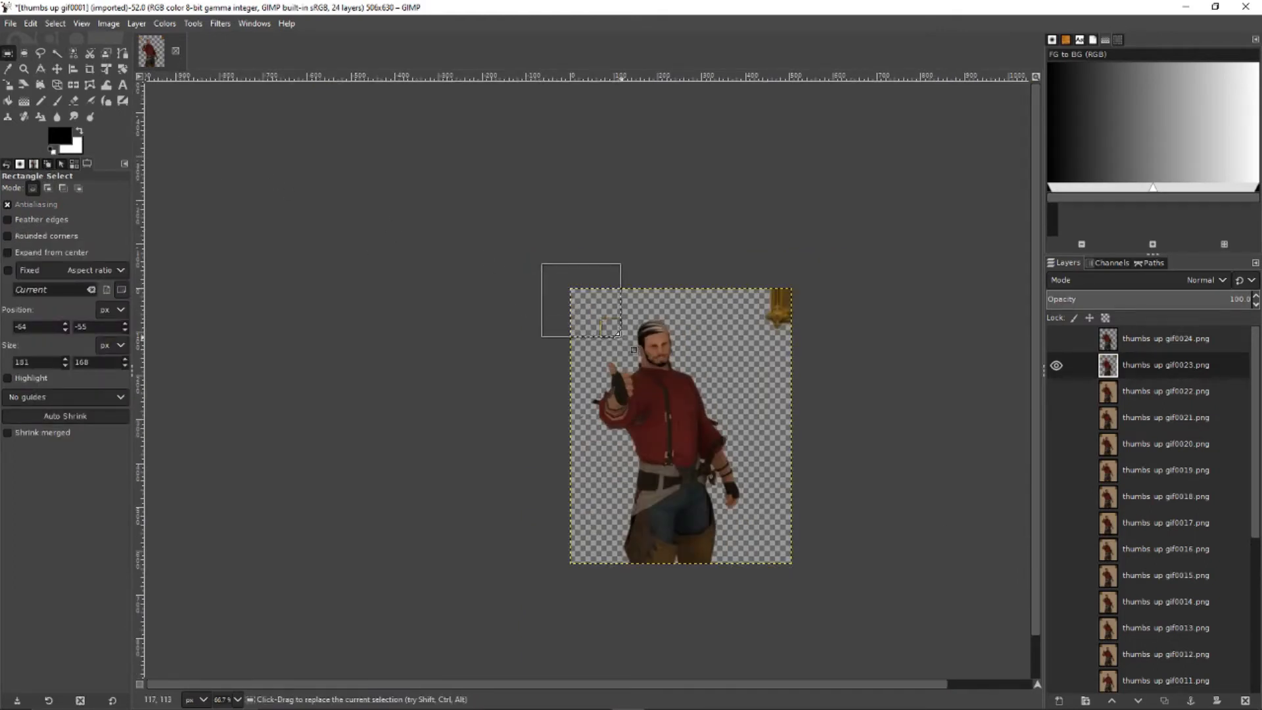
pyautogui.moveTo(746, 255); pyautogui.dragTo(862, 369)
pyautogui.press('Delete')
pyautogui.click(860, 458)
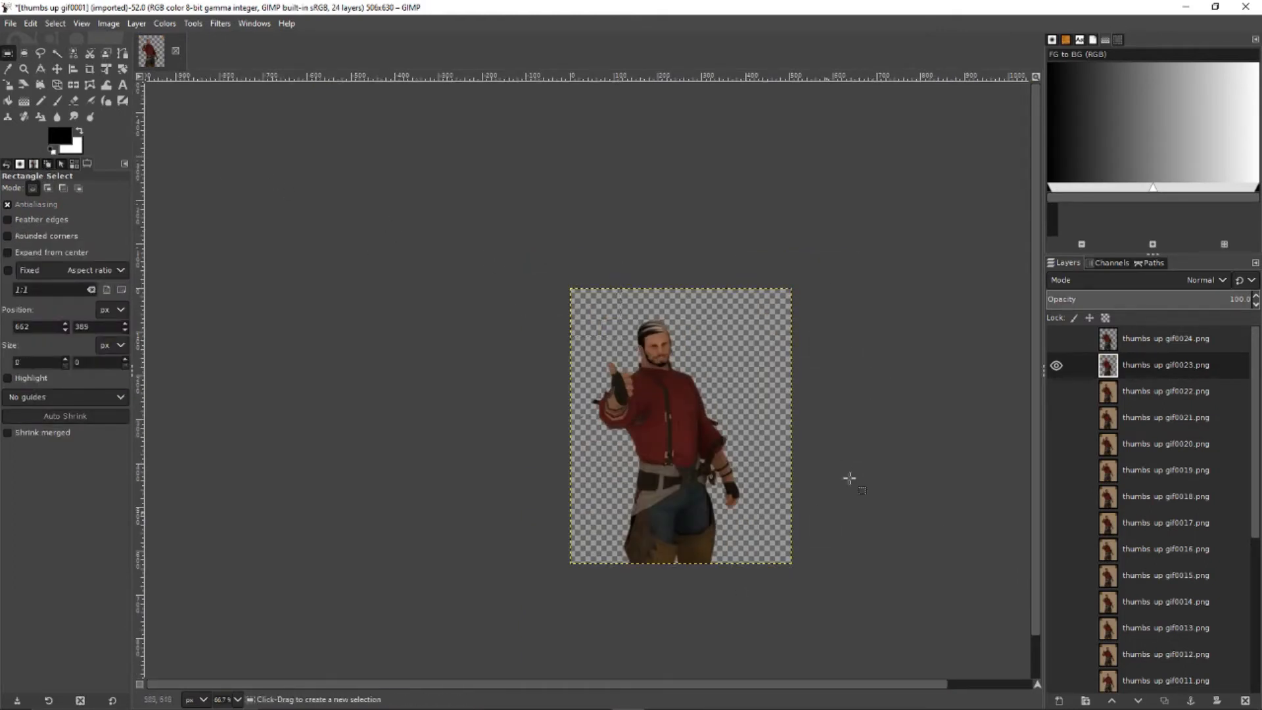
# Step: Compare the cleaned gif0024.png and gif0023.png layers with the uncut gif0022.png frame by toggling layer visibility
pyautogui.click(1056, 339)
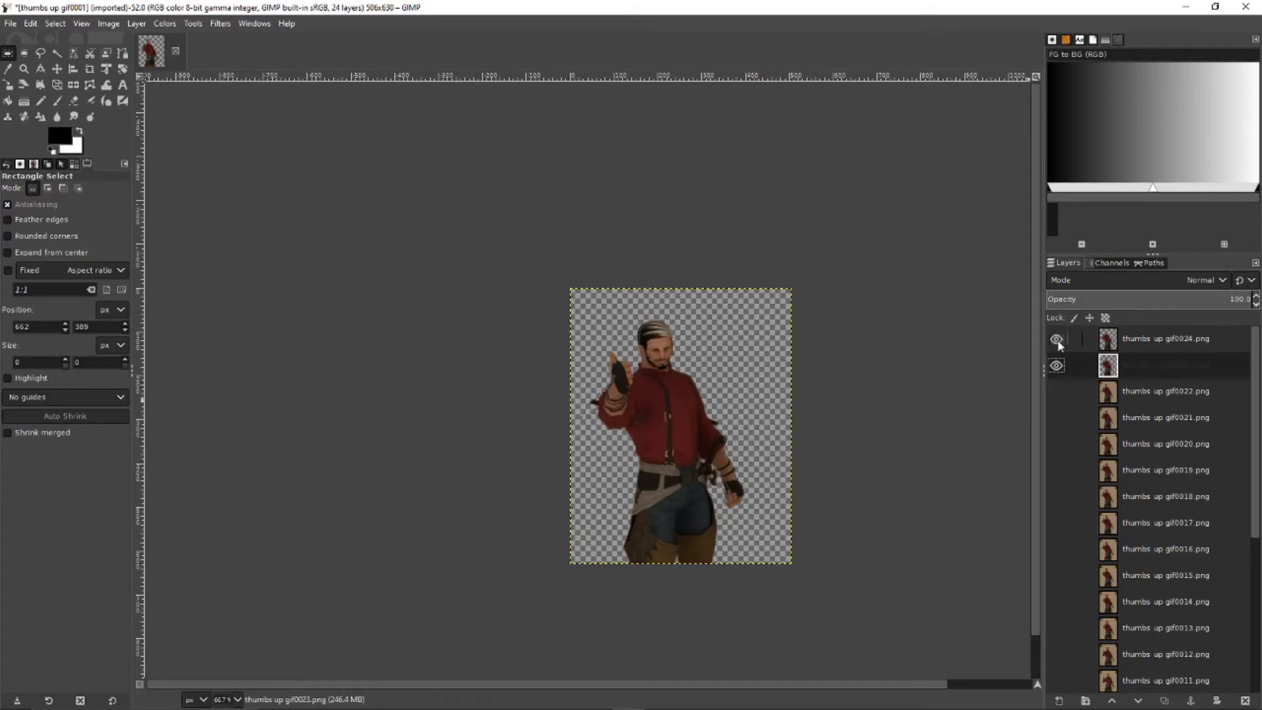
pyautogui.click(1056, 392)
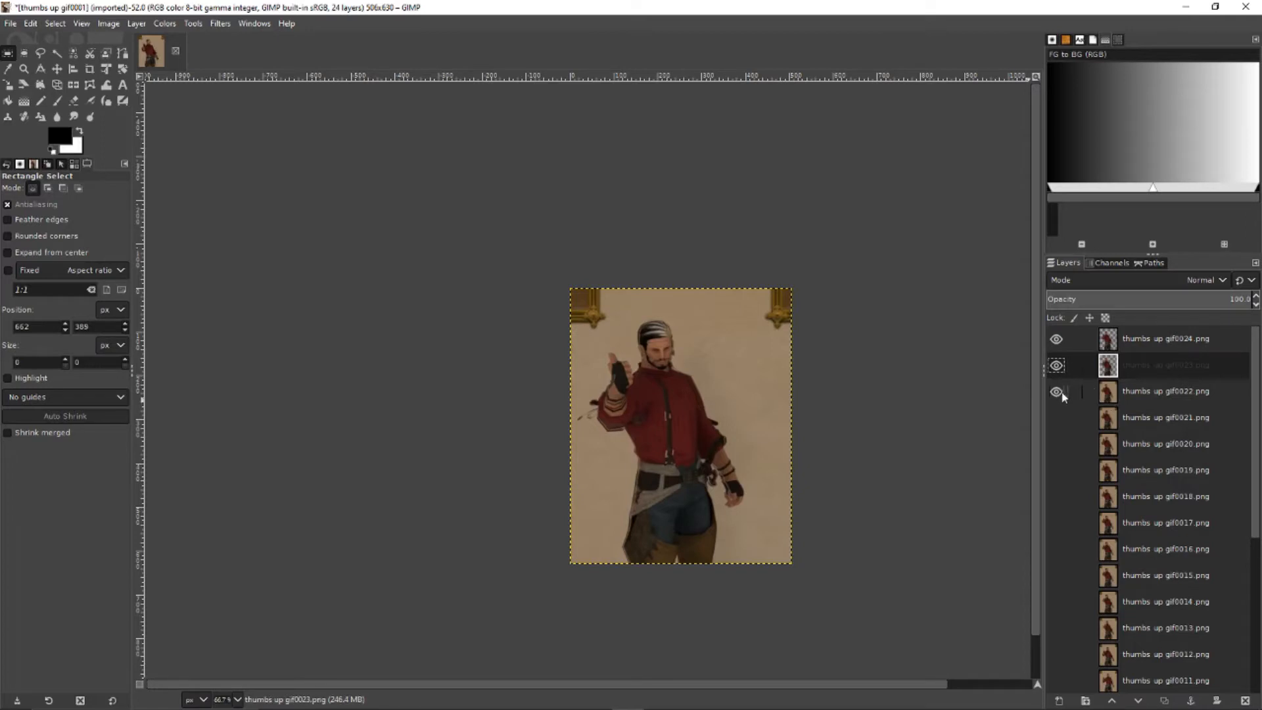
pyautogui.click(1058, 393)
pyautogui.click(1057, 366)
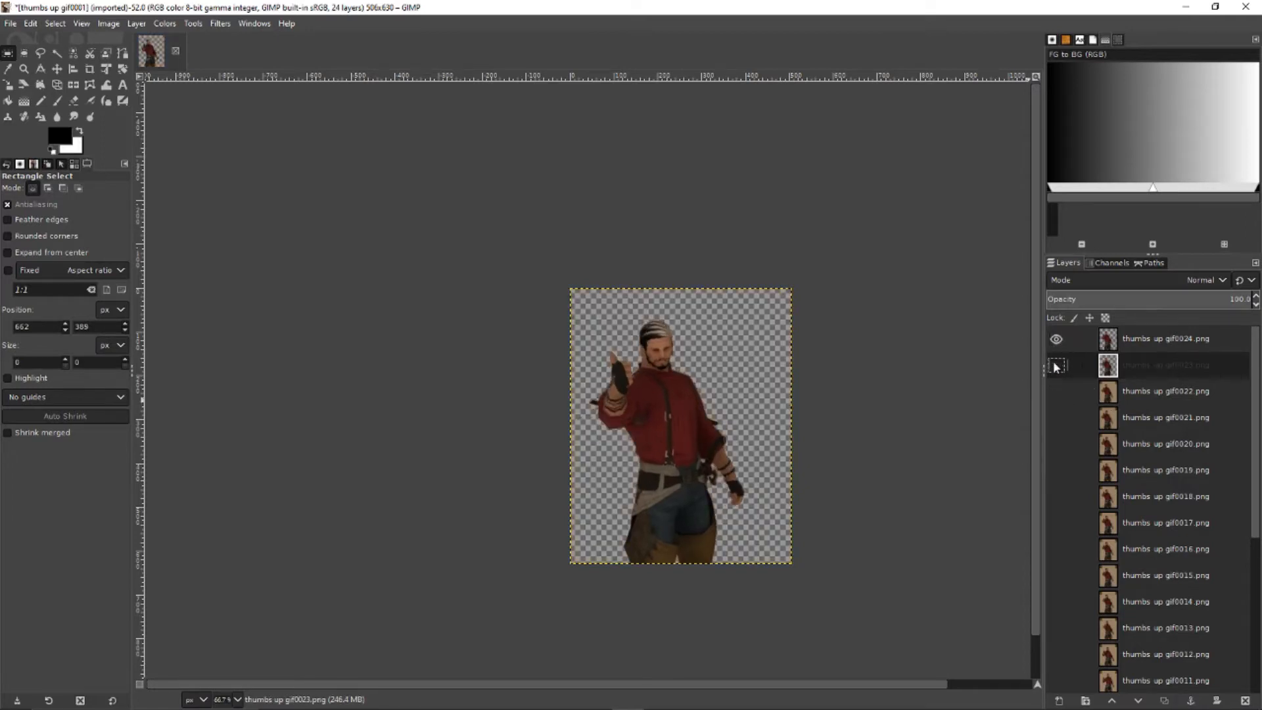
# Step: Hide the two cleaned frame layers so that only the thumbs up gif0022.png layer is visible
pyautogui.keyDown('shift'); pyautogui.click(1057, 392); pyautogui.keyUp('shift')
pyautogui.click(1056, 365)
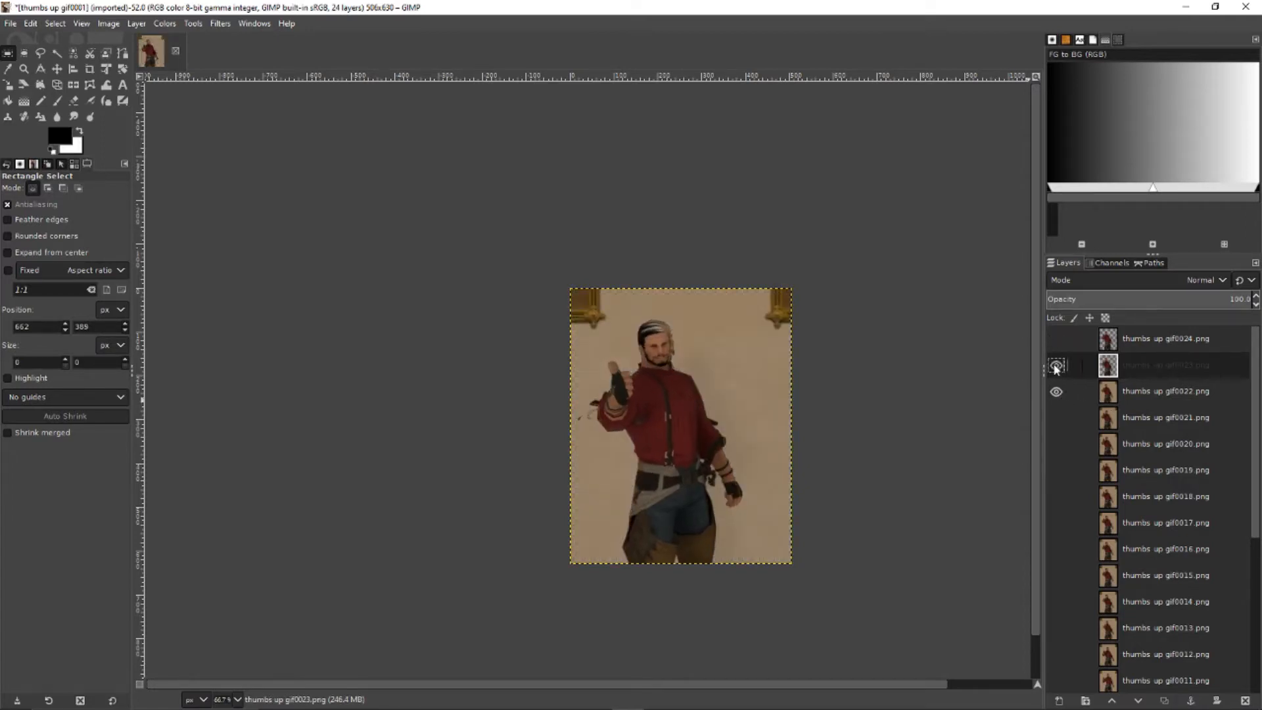
pyautogui.click(1056, 340)
pyautogui.click(1056, 340)
pyautogui.click(1056, 366)
pyautogui.click(1055, 391)
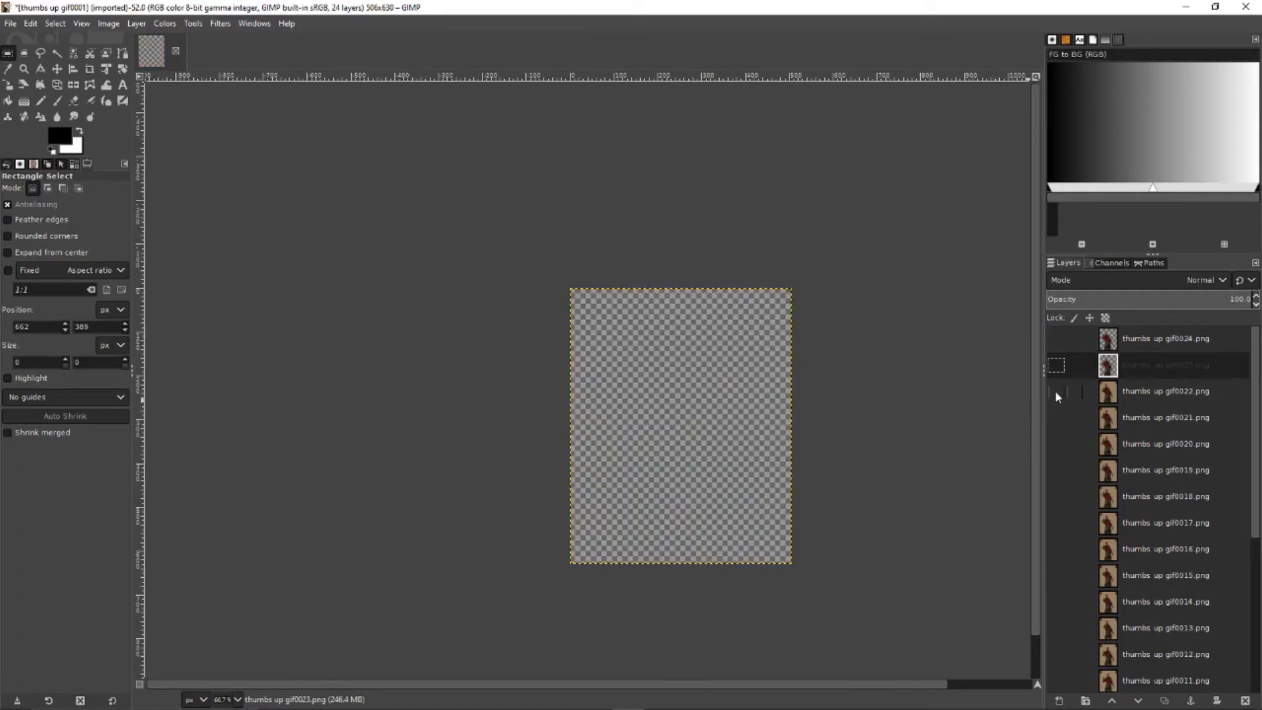
pyautogui.click(1056, 392)
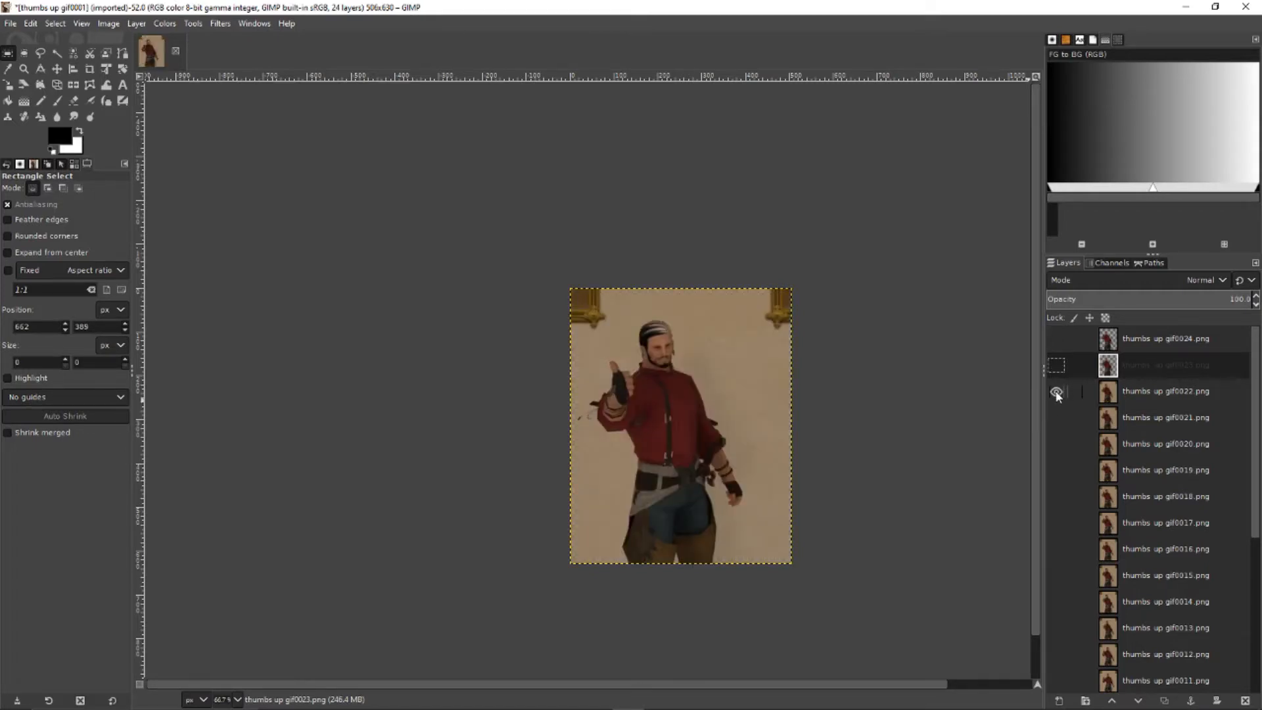
# Step: Show all the cleaned frame layers together and go through individual layers from gif0023.png down to gif0019.png
pyautogui.scroll(-5, 1074, 413)
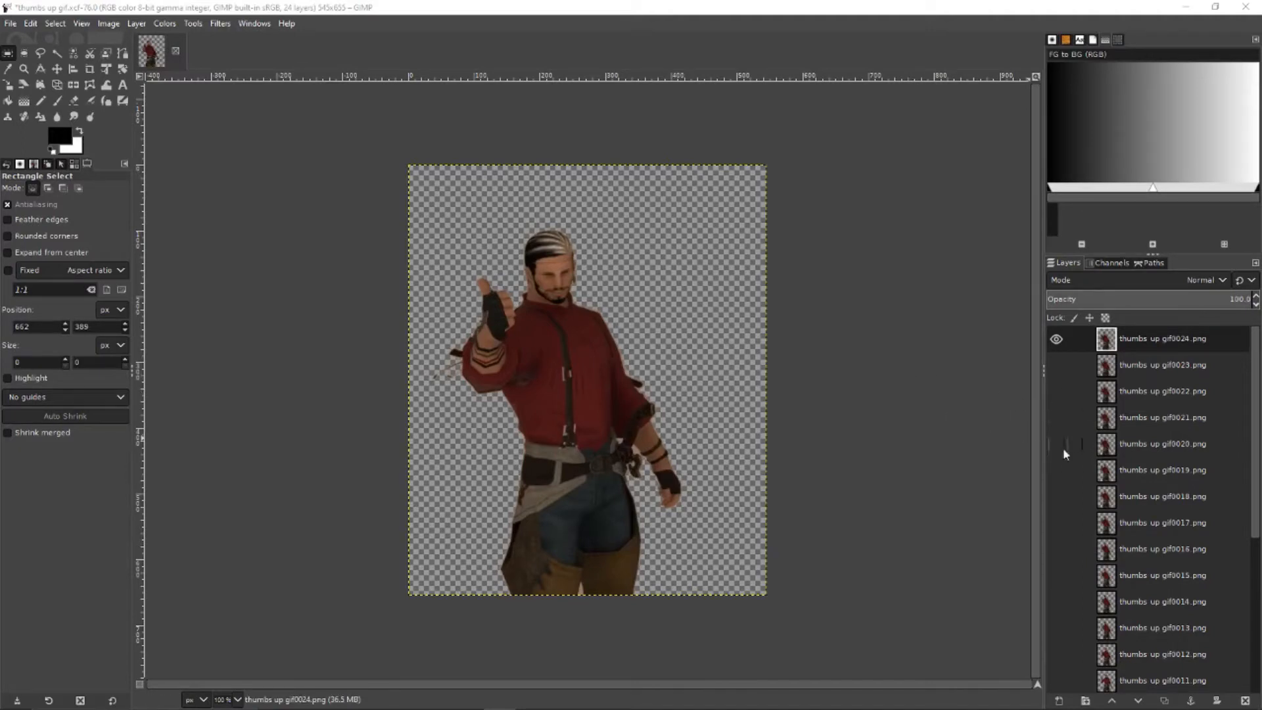
pyautogui.keyDown('shift'); pyautogui.click(1056, 340); pyautogui.keyUp('shift')
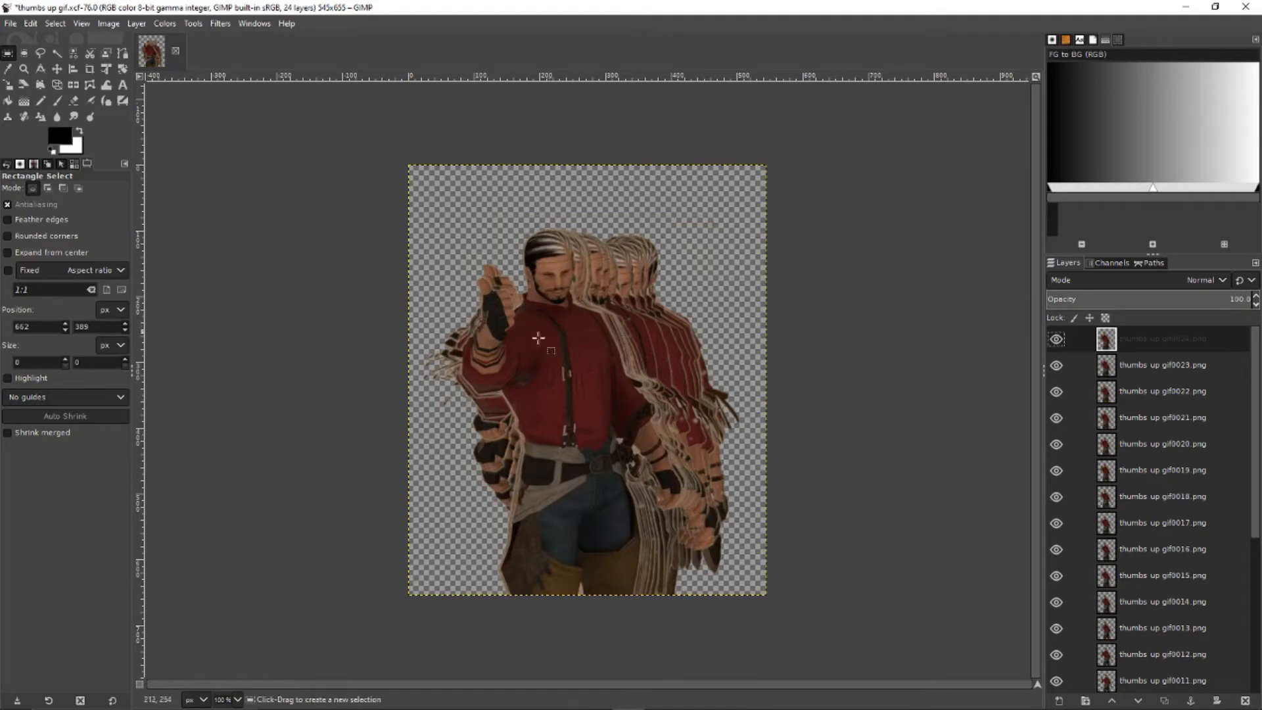
pyautogui.click(1179, 367)
pyautogui.click(1170, 392)
pyautogui.click(1169, 443)
pyautogui.click(1166, 470)
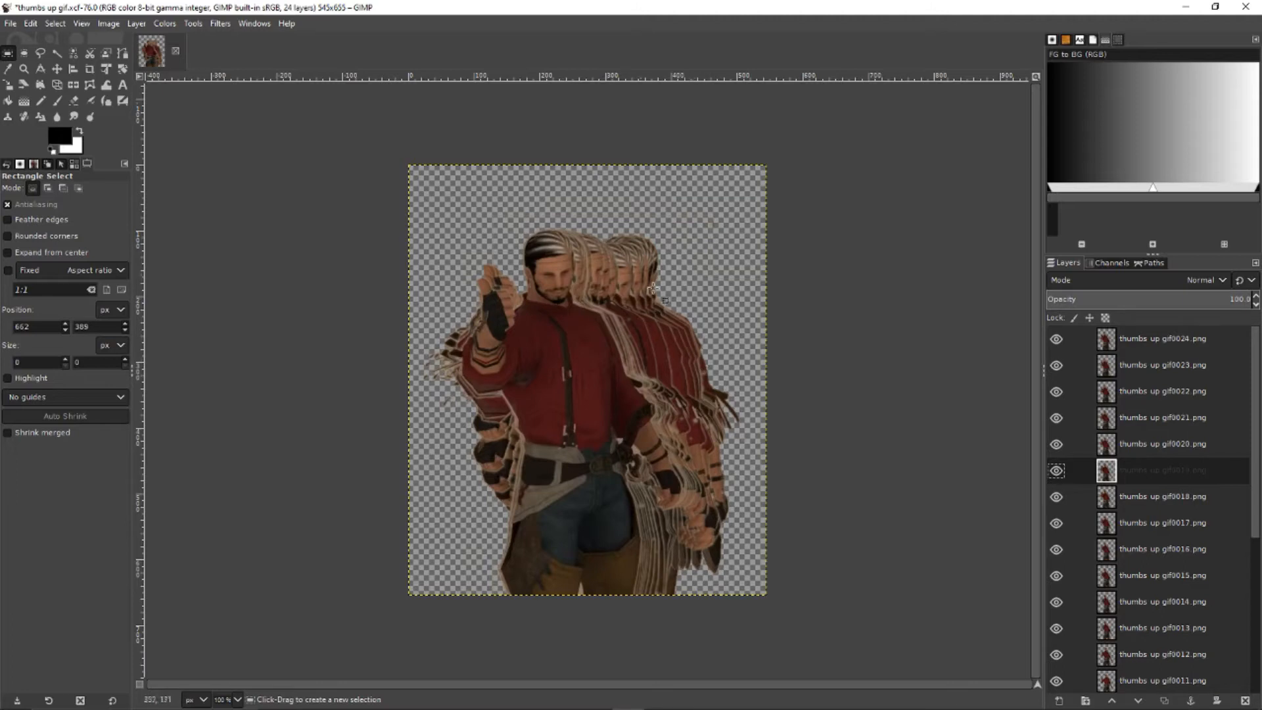
# Step: Check the cleaned frames one at a time from gif0024.png to gif0015.png, and return to gif0024.png as the only visible, selected layer
pyautogui.keyDown('shift'); pyautogui.click(1063, 342); pyautogui.keyUp('shift')
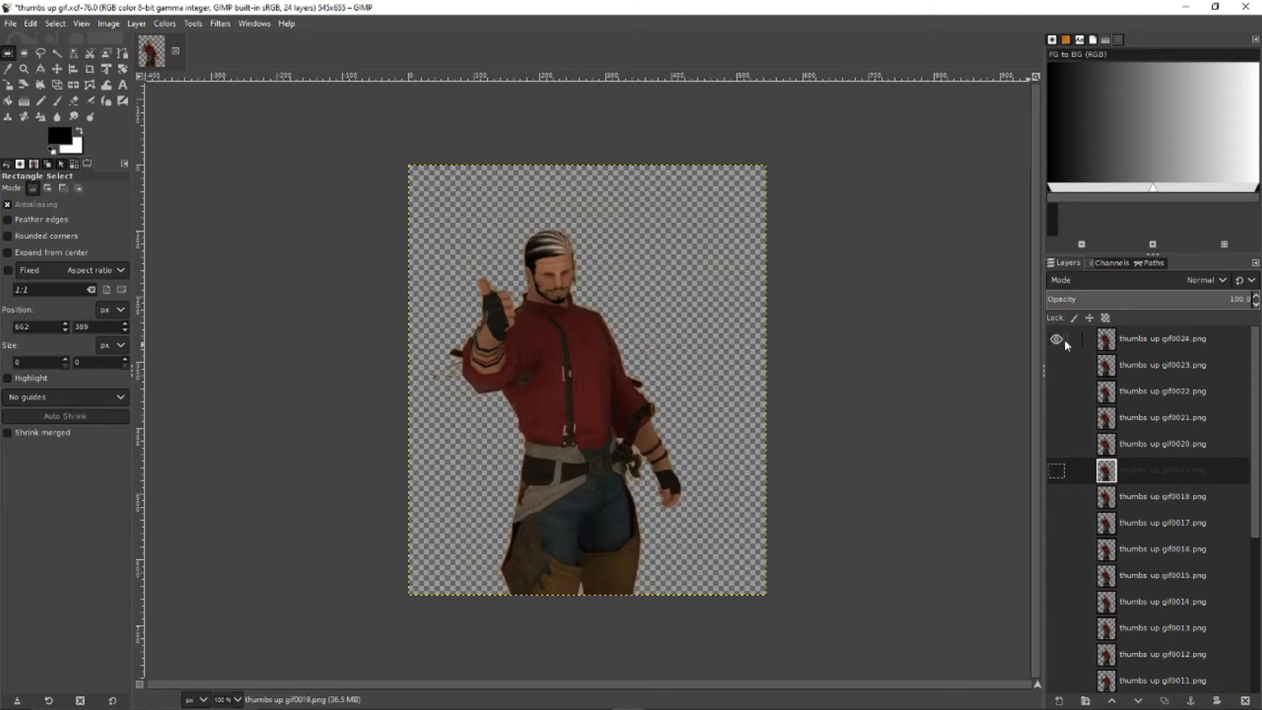
pyautogui.keyDown('shift'); pyautogui.click(1056, 361); pyautogui.keyUp('shift')
pyautogui.keyDown('shift'); pyautogui.click(1059, 376); pyautogui.keyUp('shift')
pyautogui.keyDown('shift'); pyautogui.click(1056, 367); pyautogui.keyUp('shift')
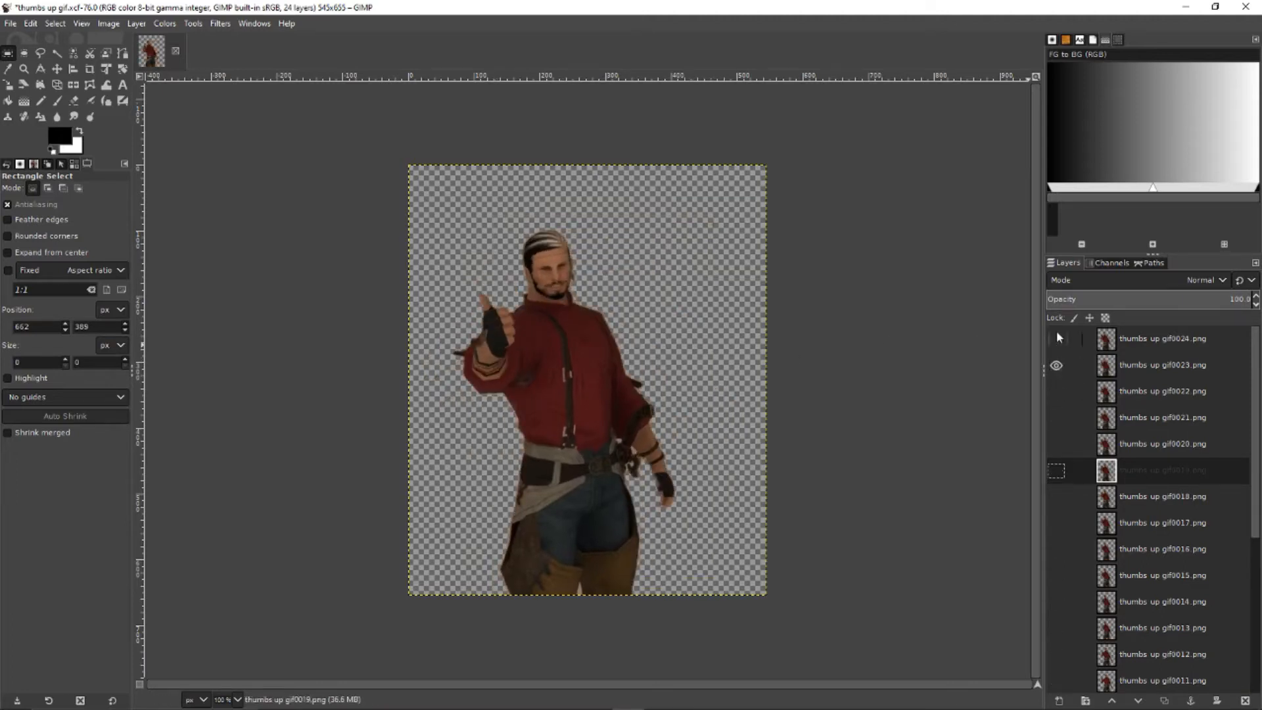
pyautogui.keyDown('shift'); pyautogui.click(1056, 391); pyautogui.keyUp('shift')
pyautogui.keyDown('shift'); pyautogui.click(1057, 391); pyautogui.keyUp('shift')
pyautogui.keyDown('shift'); pyautogui.click(1056, 418); pyautogui.keyUp('shift')
pyautogui.keyDown('shift'); pyautogui.click(1056, 445); pyautogui.keyUp('shift')
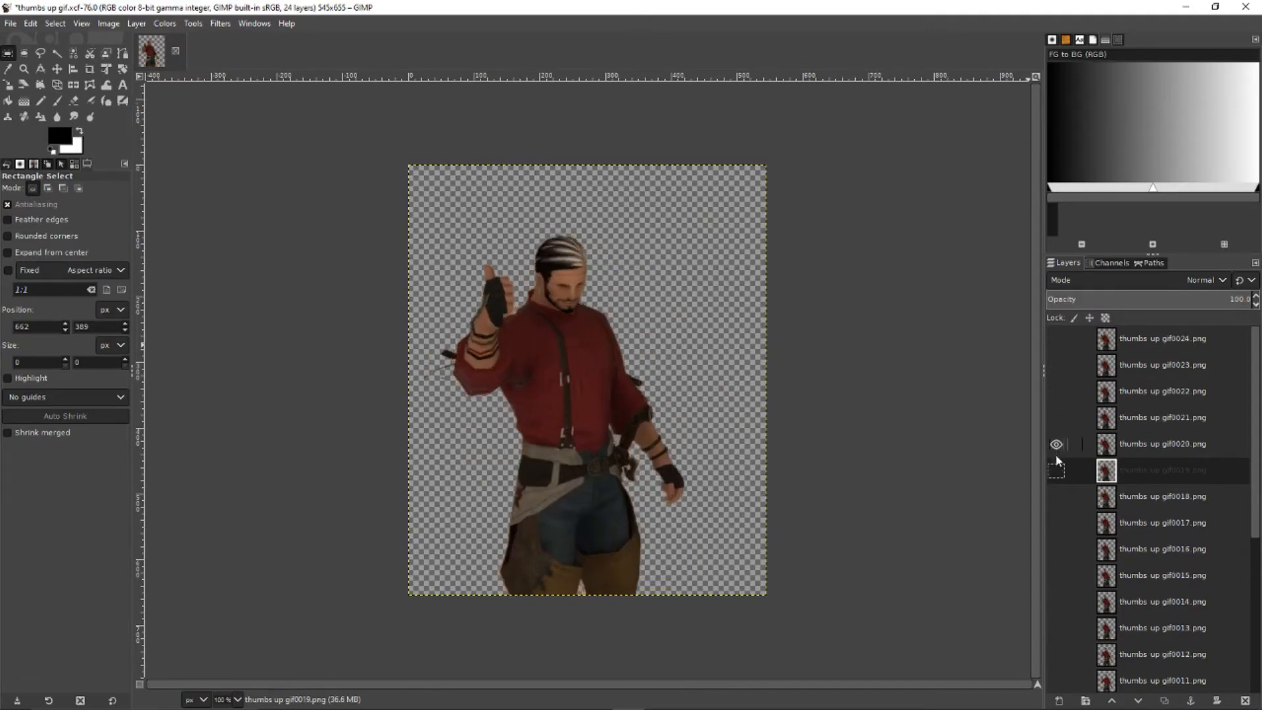
pyautogui.keyDown('shift'); pyautogui.click(1057, 471); pyautogui.keyUp('shift')
pyautogui.keyDown('shift'); pyautogui.click(1057, 497); pyautogui.keyUp('shift')
pyautogui.keyDown('shift'); pyautogui.click(1057, 523); pyautogui.keyUp('shift')
pyautogui.keyDown('shift'); pyautogui.click(1057, 550); pyautogui.keyUp('shift')
pyautogui.keyDown('shift'); pyautogui.click(1057, 576); pyautogui.keyUp('shift')
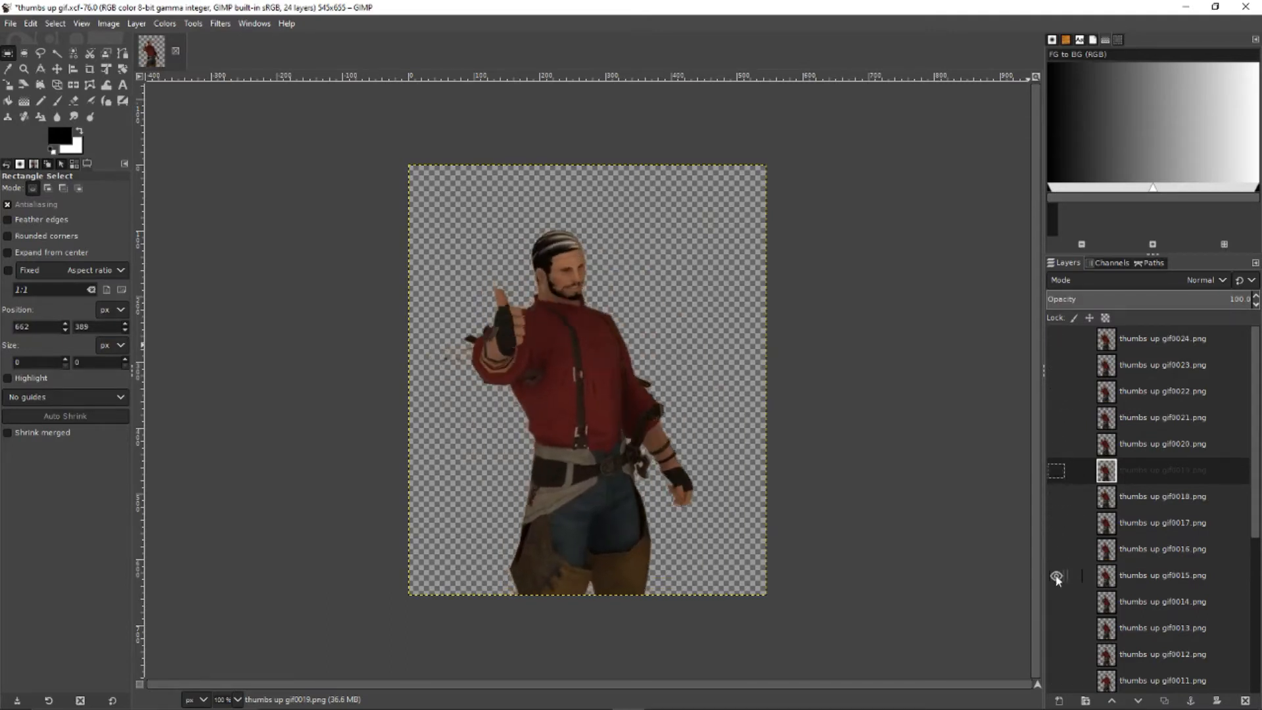
pyautogui.keyDown('shift'); pyautogui.click(1056, 339); pyautogui.keyUp('shift')
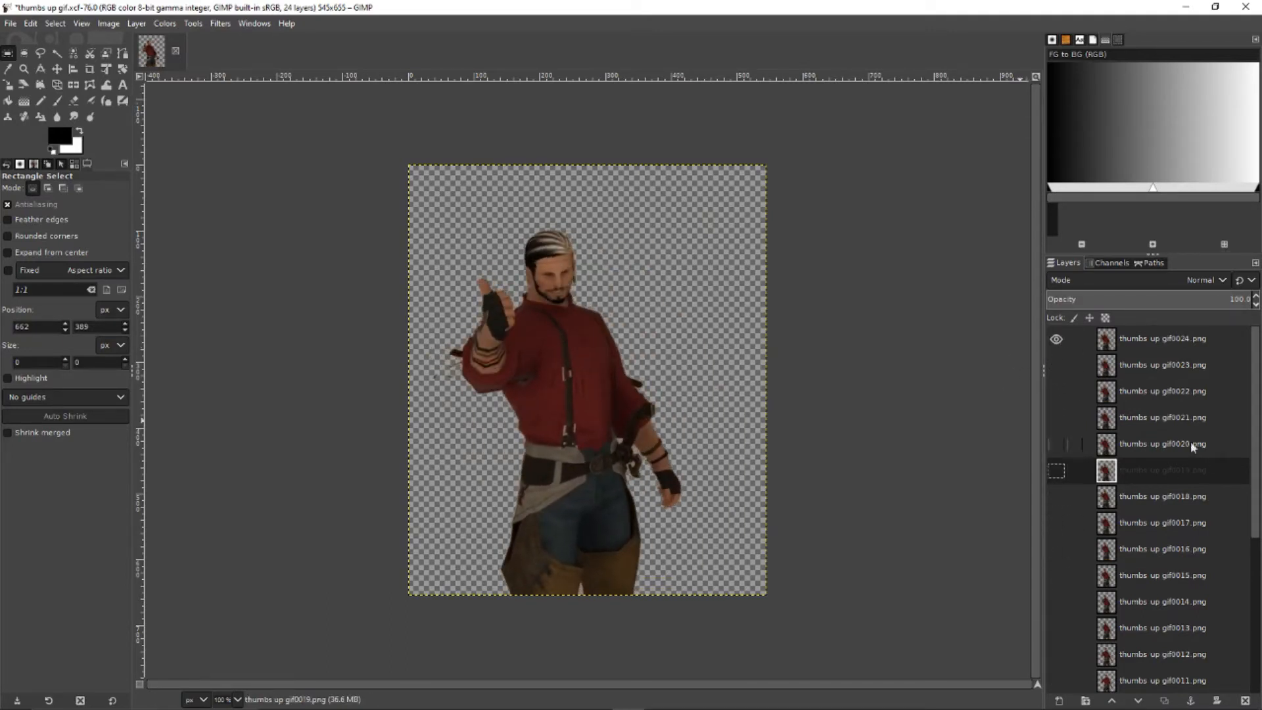
pyautogui.click(1152, 341)
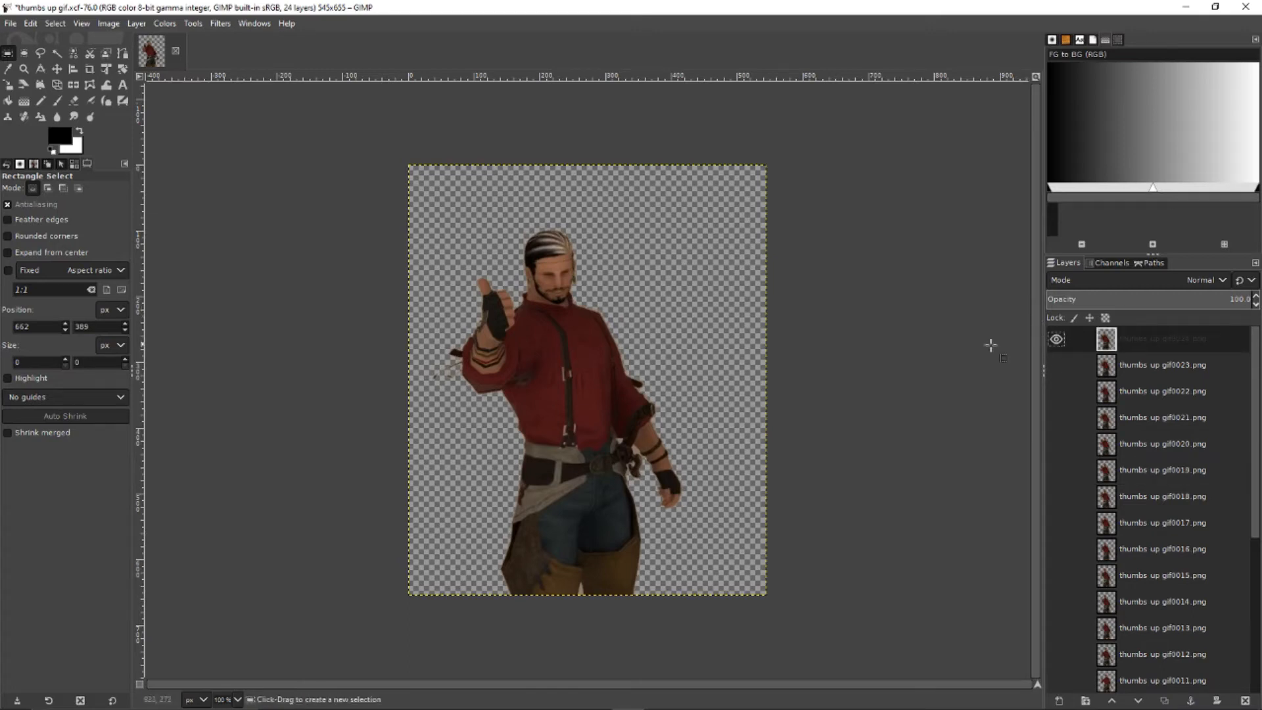
# Step: Start exporting the image as filename.gif in the making a gif video folder, with the file type filter set to GIF image
pyautogui.click(10, 24)
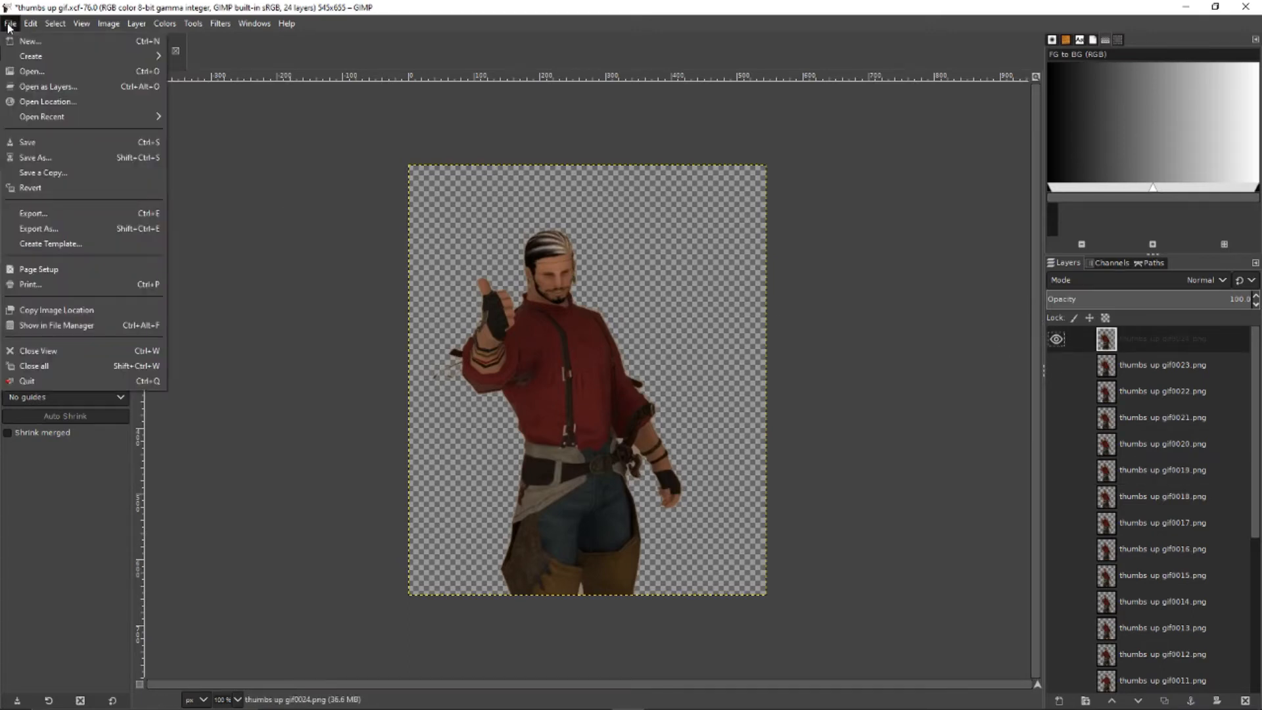
pyautogui.click(10, 24)
pyautogui.click(10, 24)
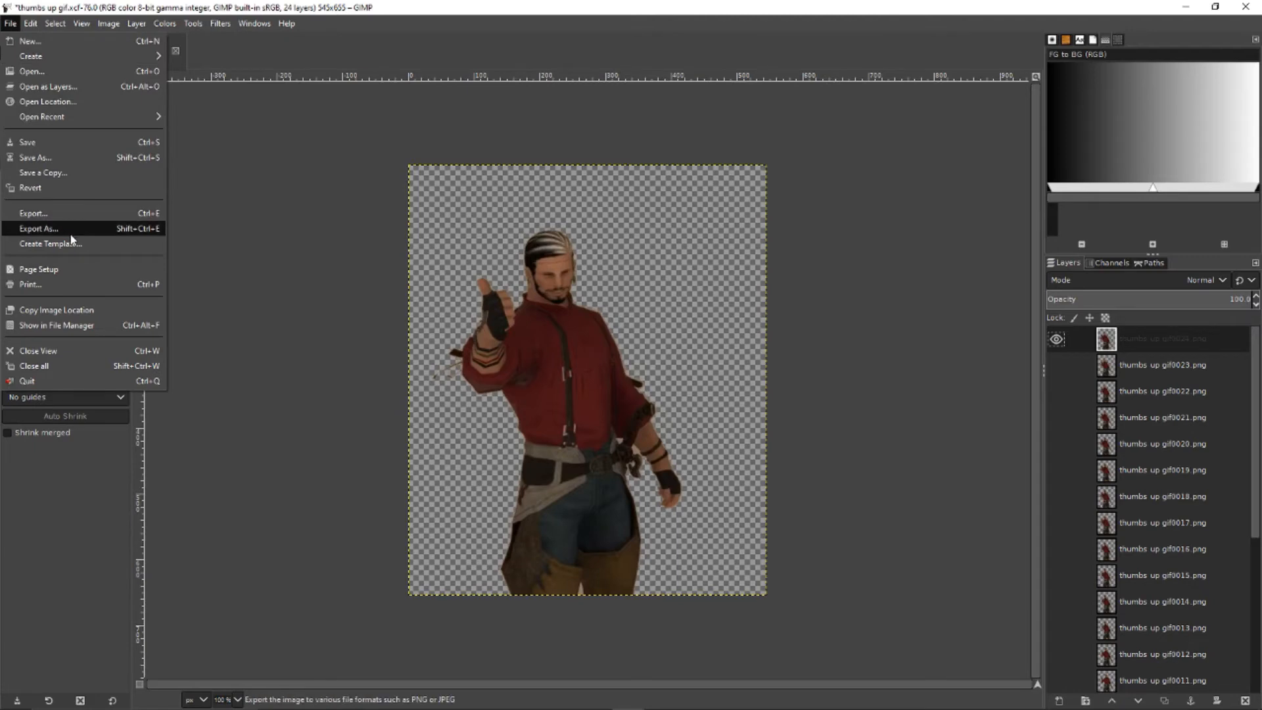
pyautogui.click(36, 228)
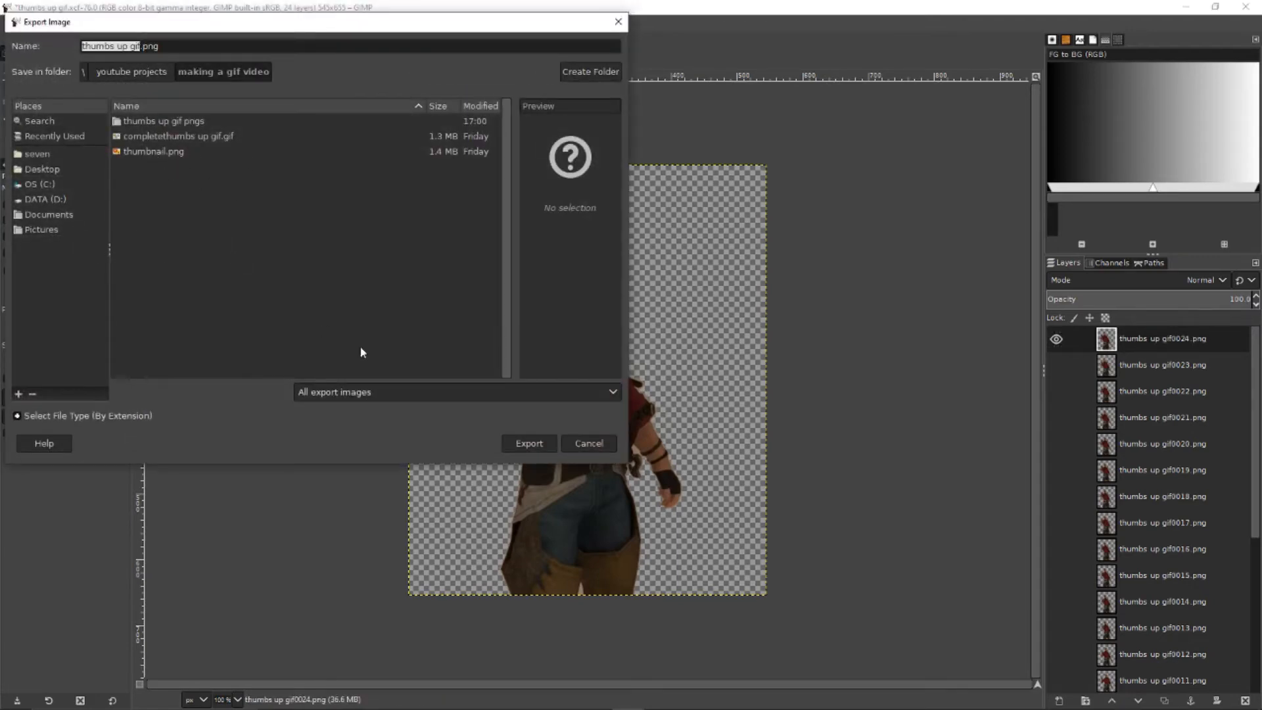
pyautogui.click(405, 389)
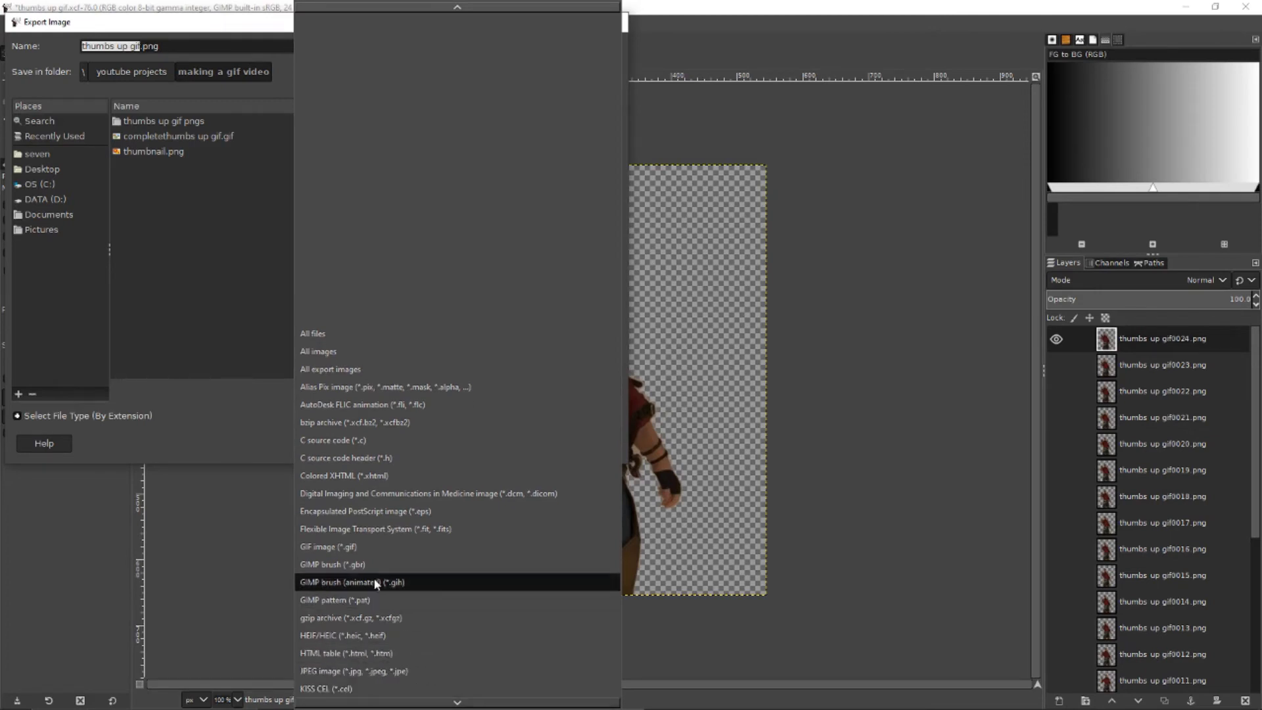
pyautogui.click(355, 547)
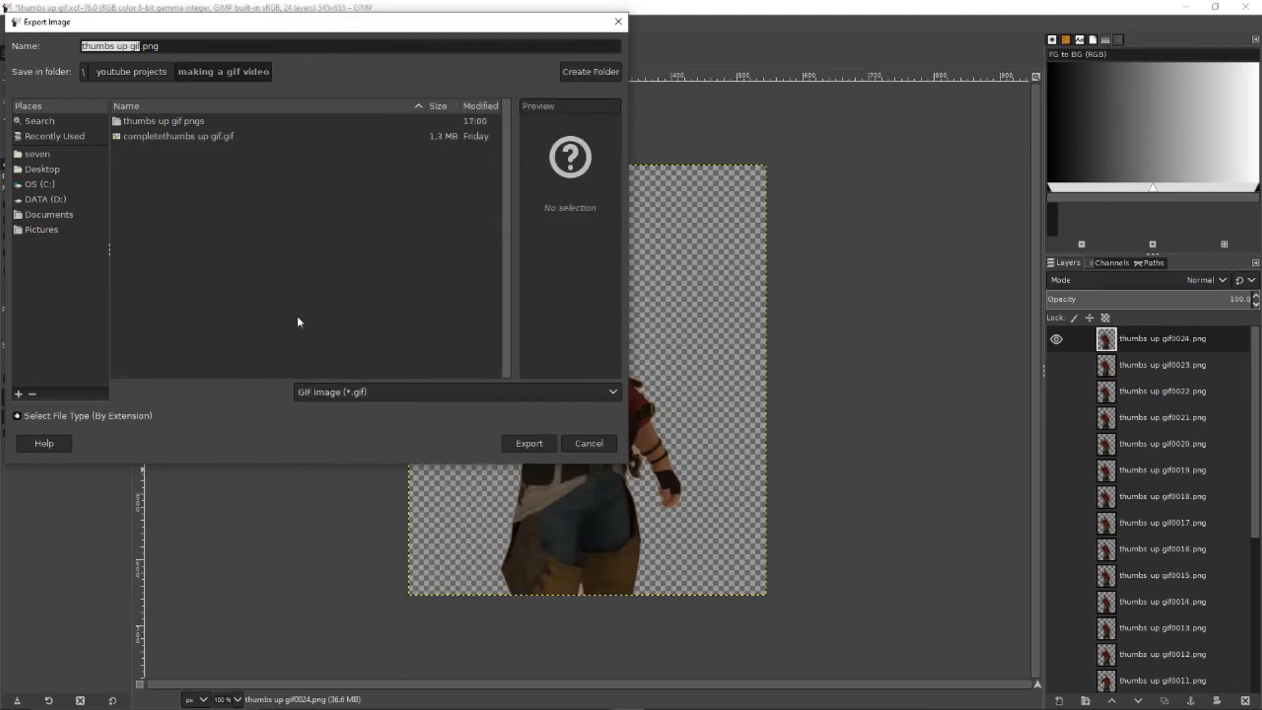
pyautogui.moveTo(158, 46); pyautogui.dragTo(74, 43)
pyautogui.write('tilename.gif')
pyautogui.click(517, 446)
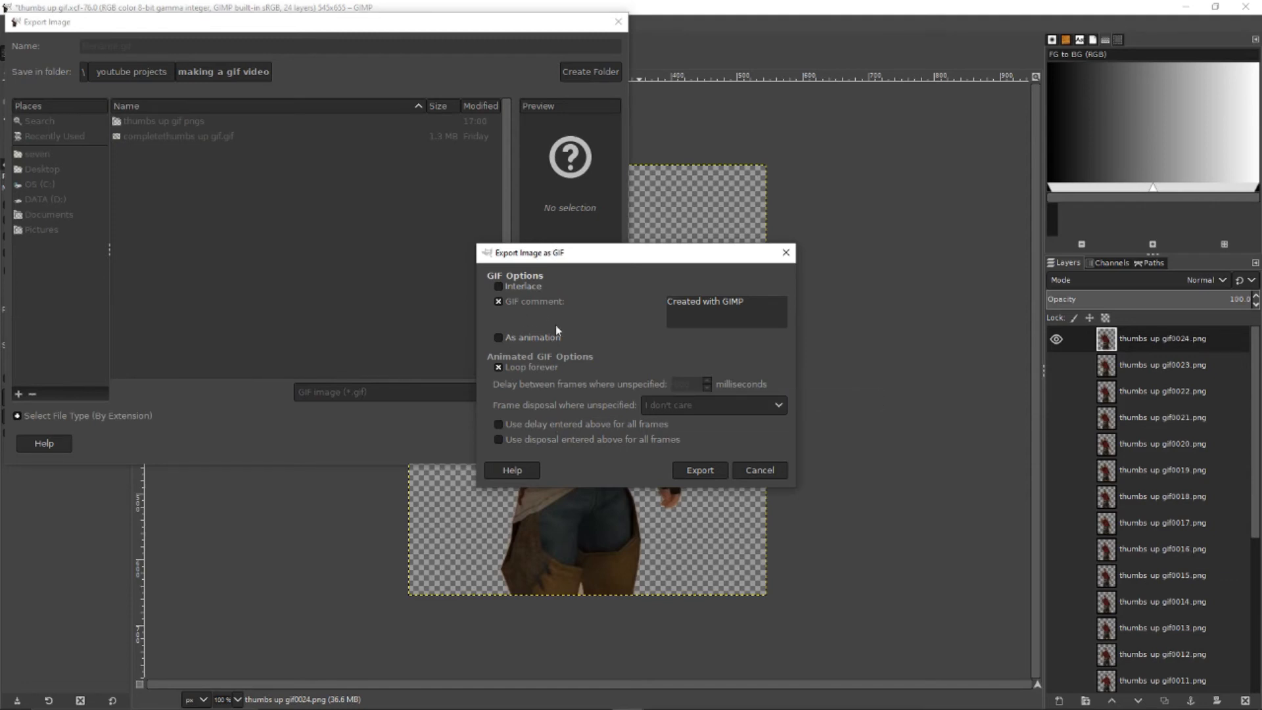
# Step: Export the GIF as an animation with frame disposal set to One frame per layer (replace)
pyautogui.click(498, 337)
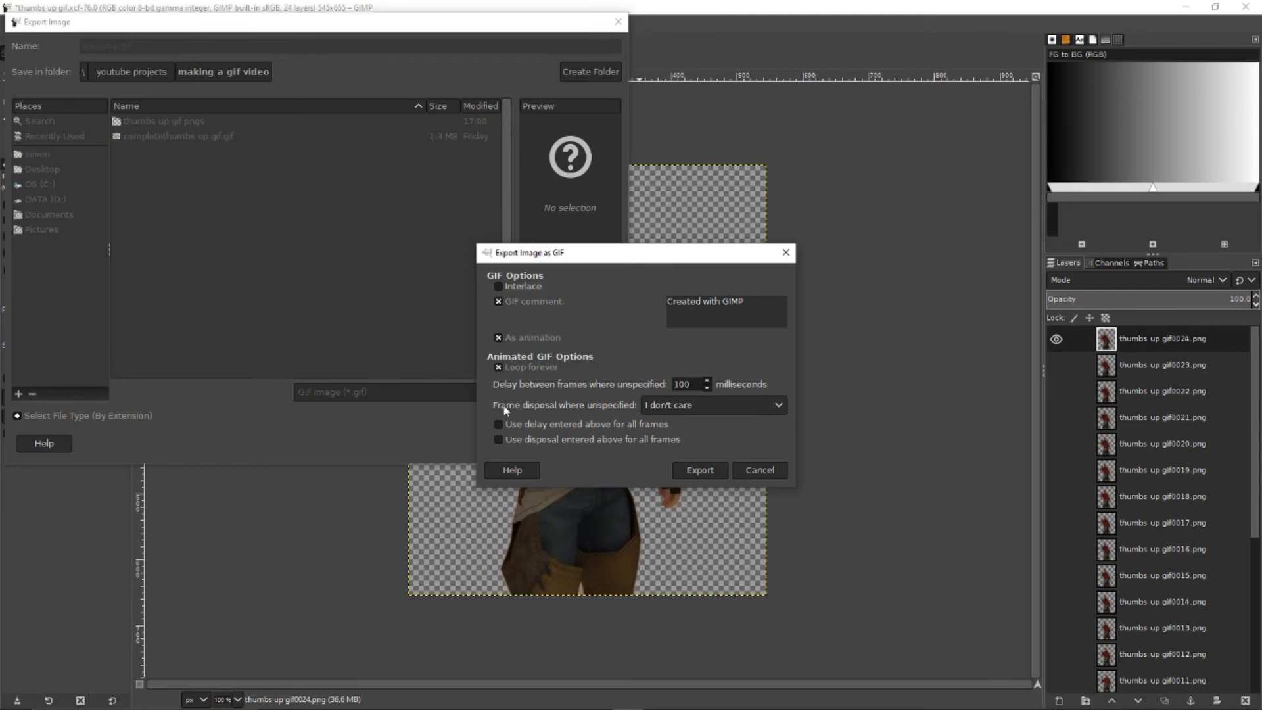
pyautogui.click(699, 405)
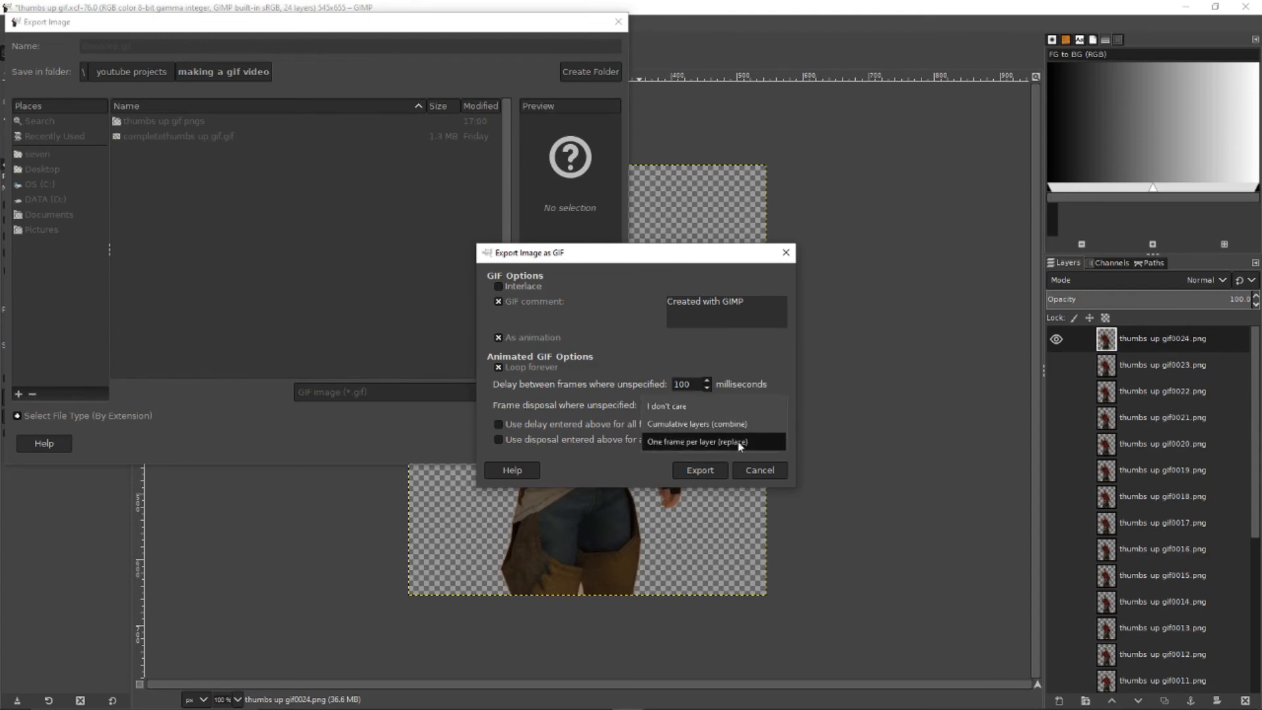
pyautogui.click(756, 441)
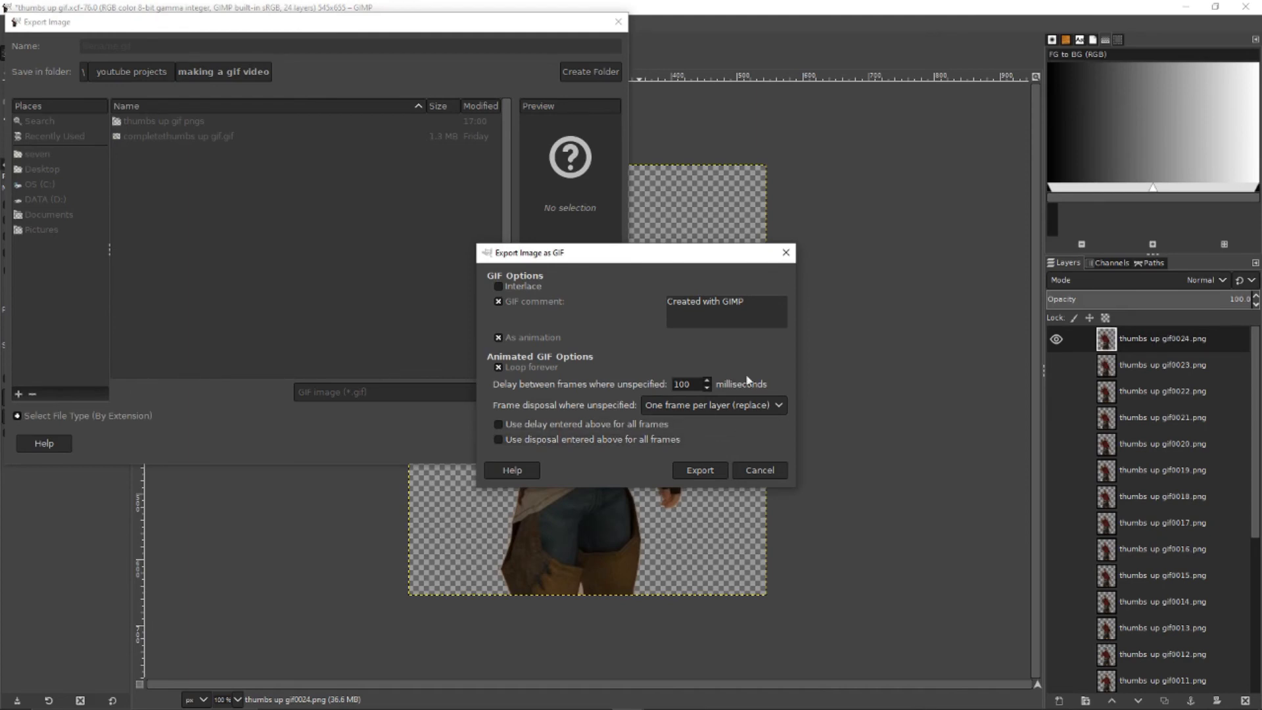
pyautogui.click(708, 467)
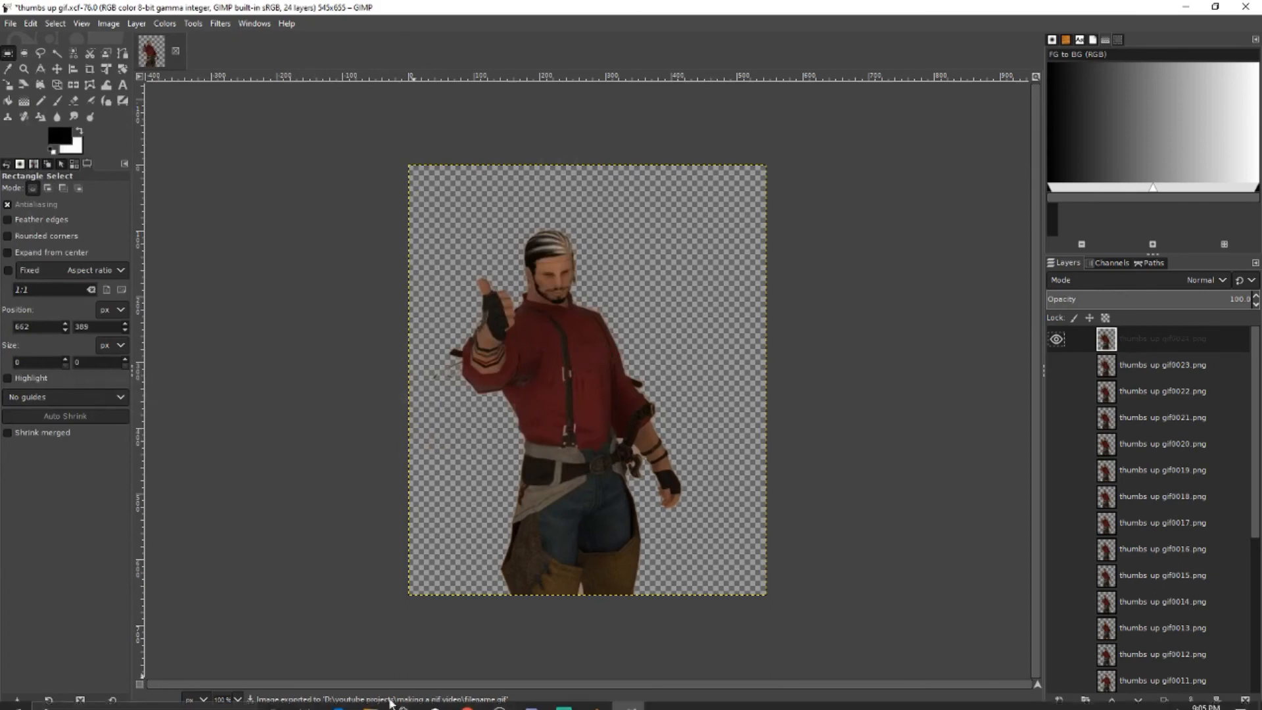